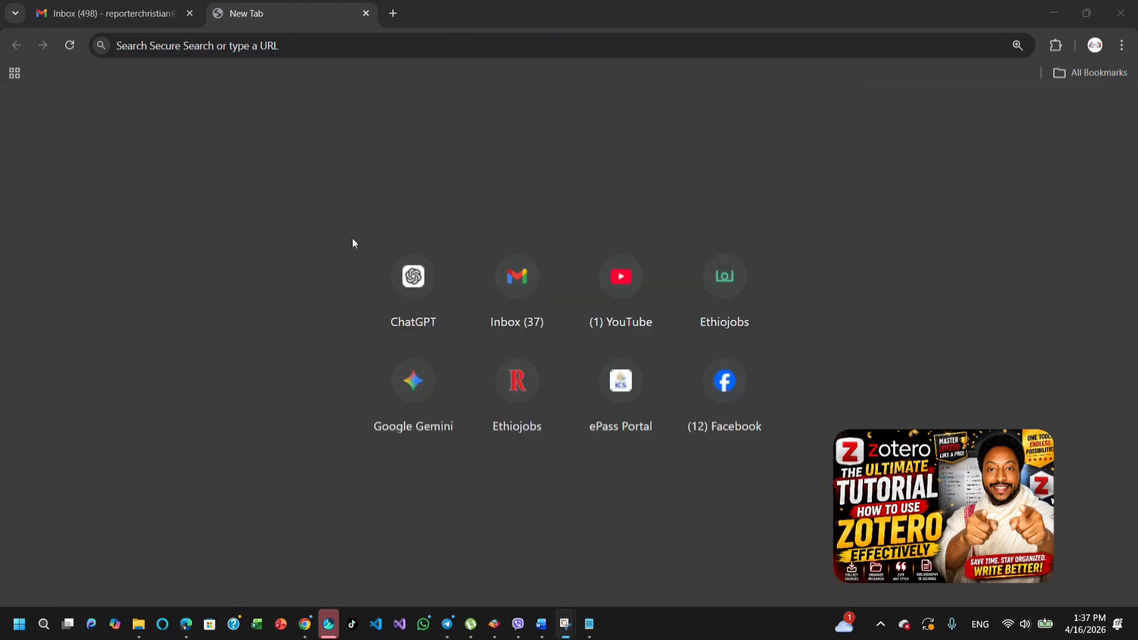
# Go to zotero.org and open its download page.
pyautogui.click(217, 44)
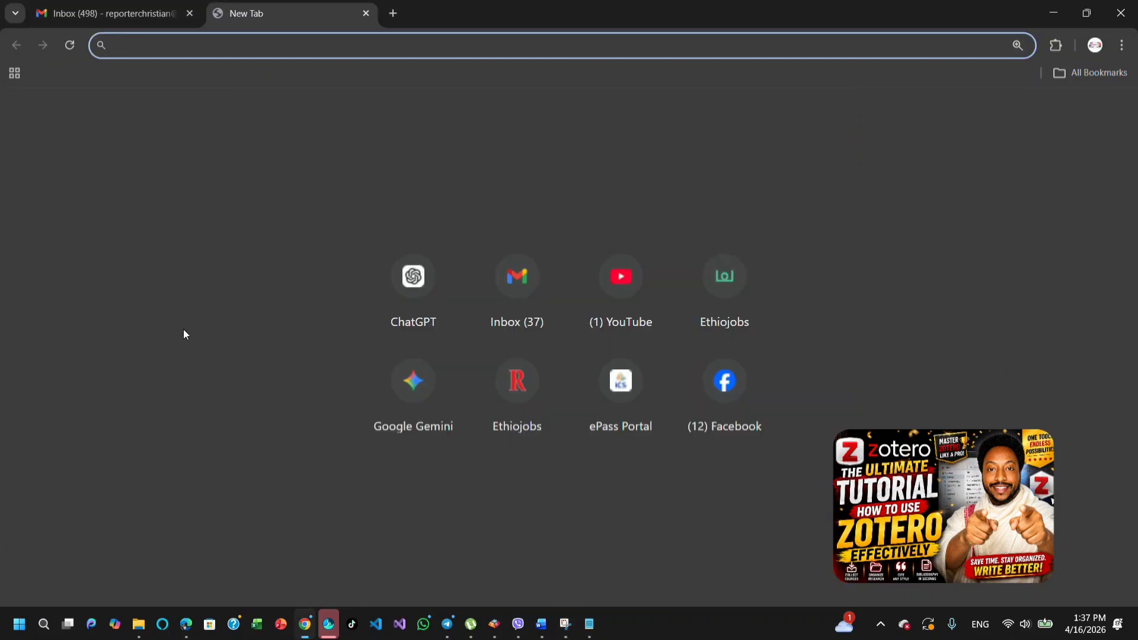
pyautogui.write('zotero.org')
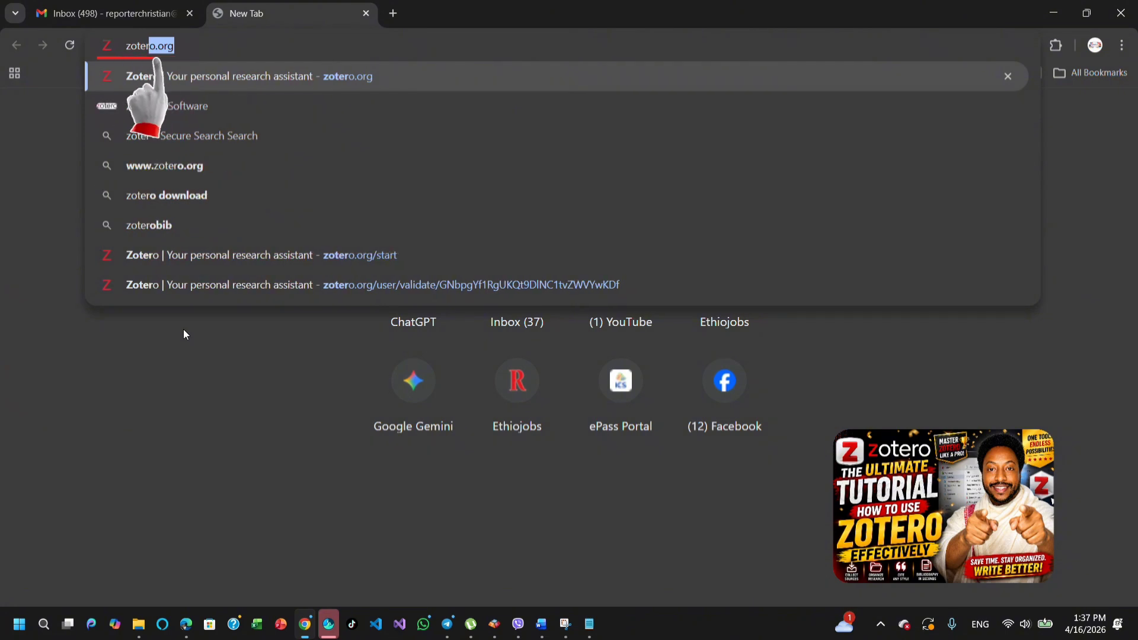
pyautogui.press('Return')
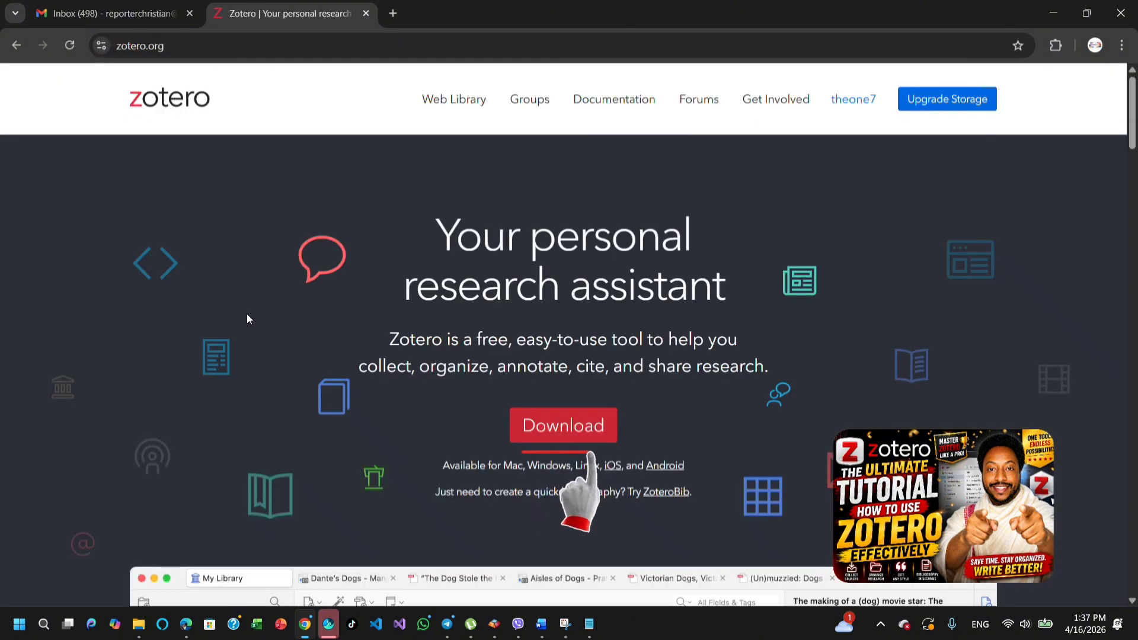
pyautogui.scroll(-2, 670, 360)
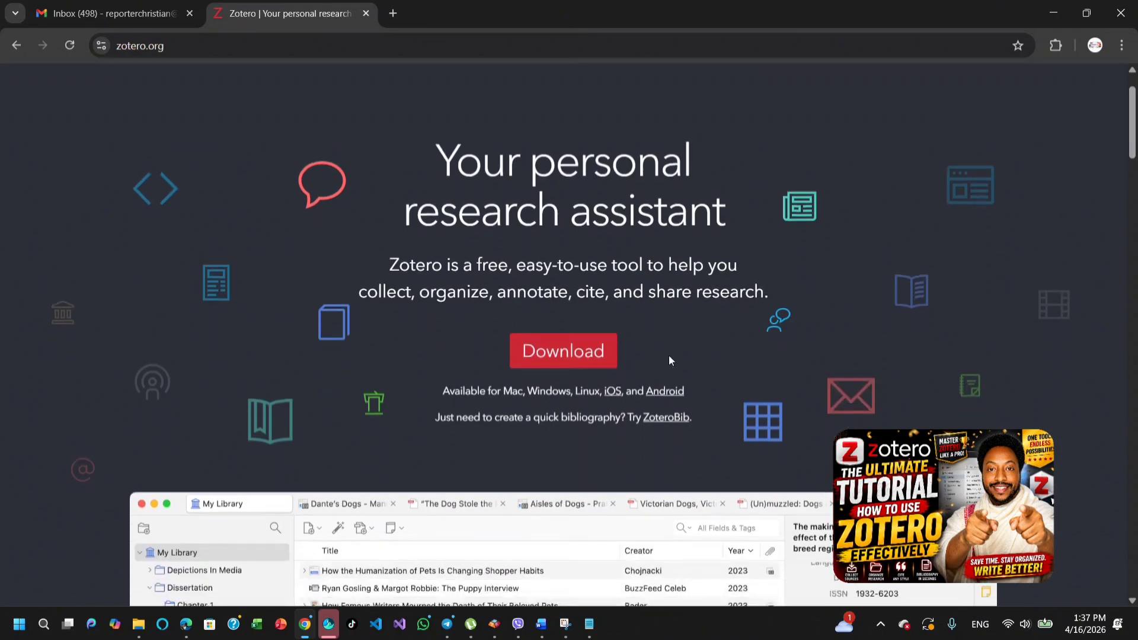
pyautogui.click(568, 357)
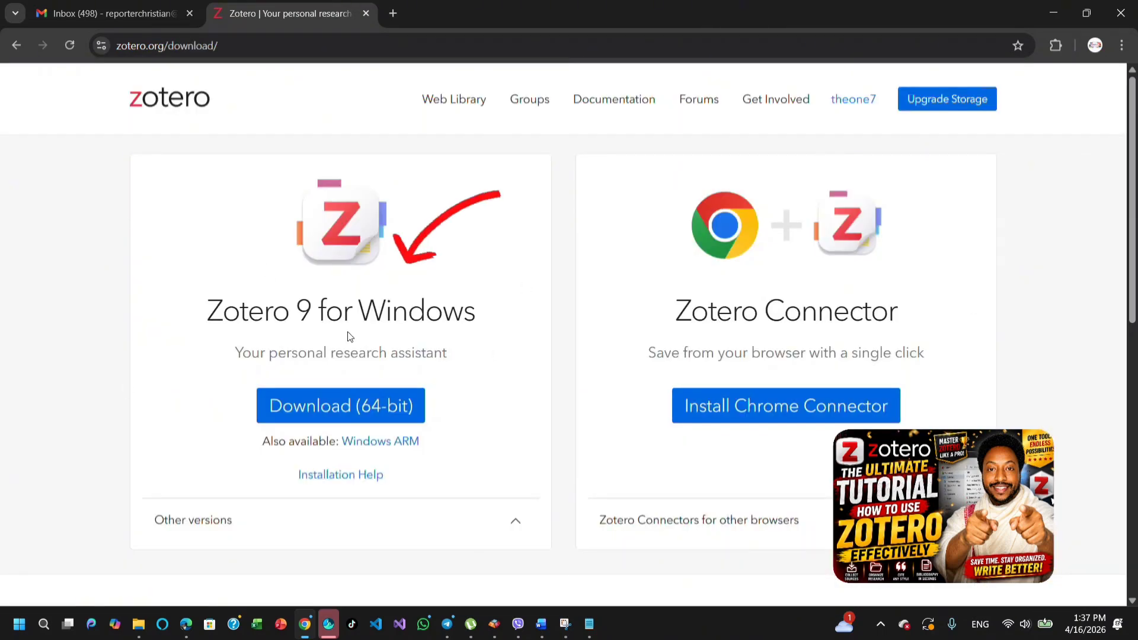
# Start downloading the 64-bit installer of Zotero 9 for Windows.
pyautogui.moveTo(223, 310); pyautogui.dragTo(585, 312)
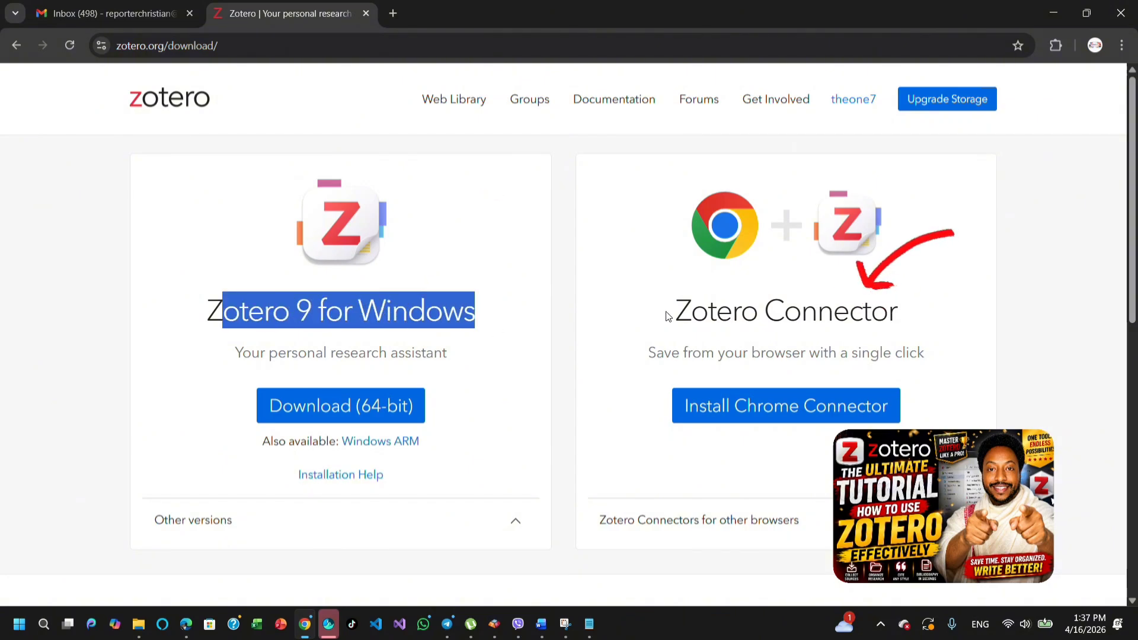
pyautogui.moveTo(691, 310); pyautogui.dragTo(907, 313)
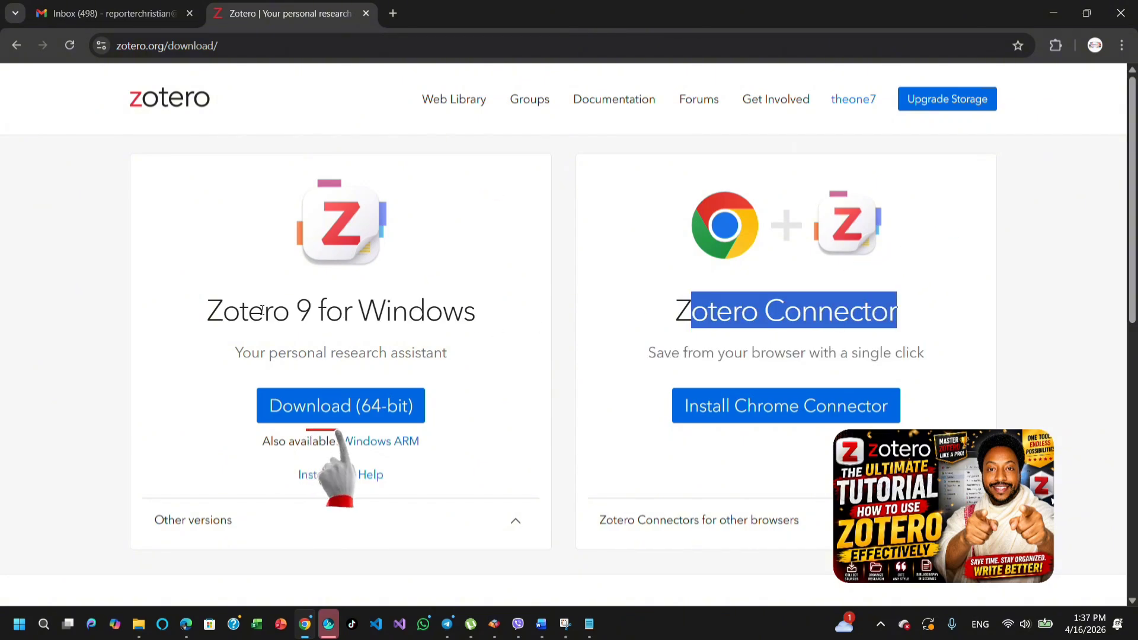
pyautogui.click(200, 319)
pyautogui.moveTo(200, 319); pyautogui.dragTo(490, 338)
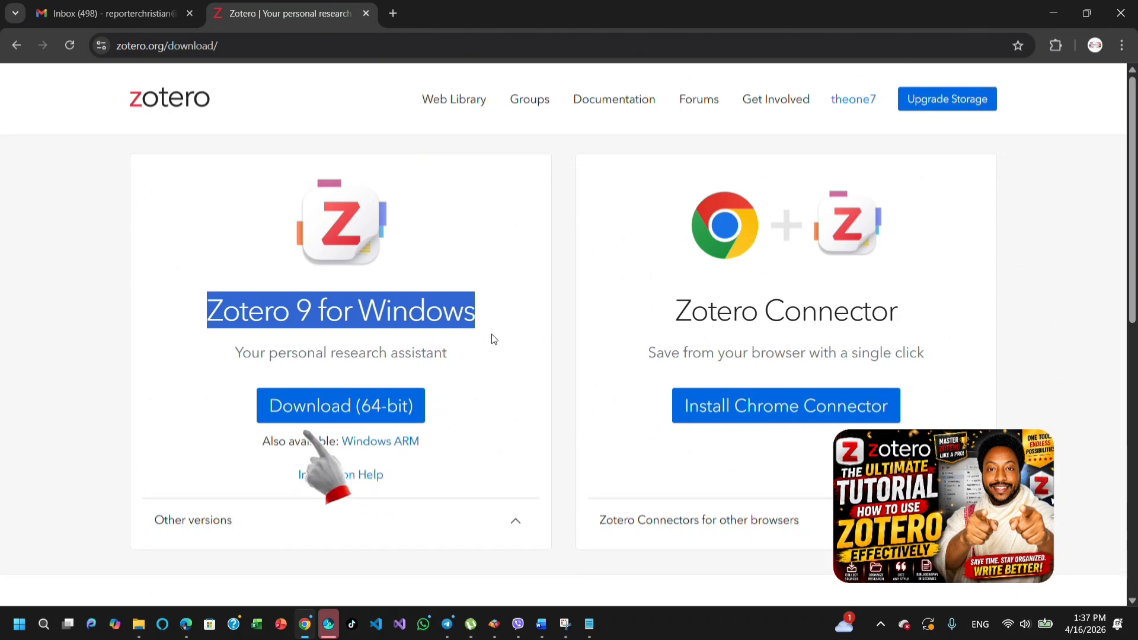
pyautogui.click(501, 393)
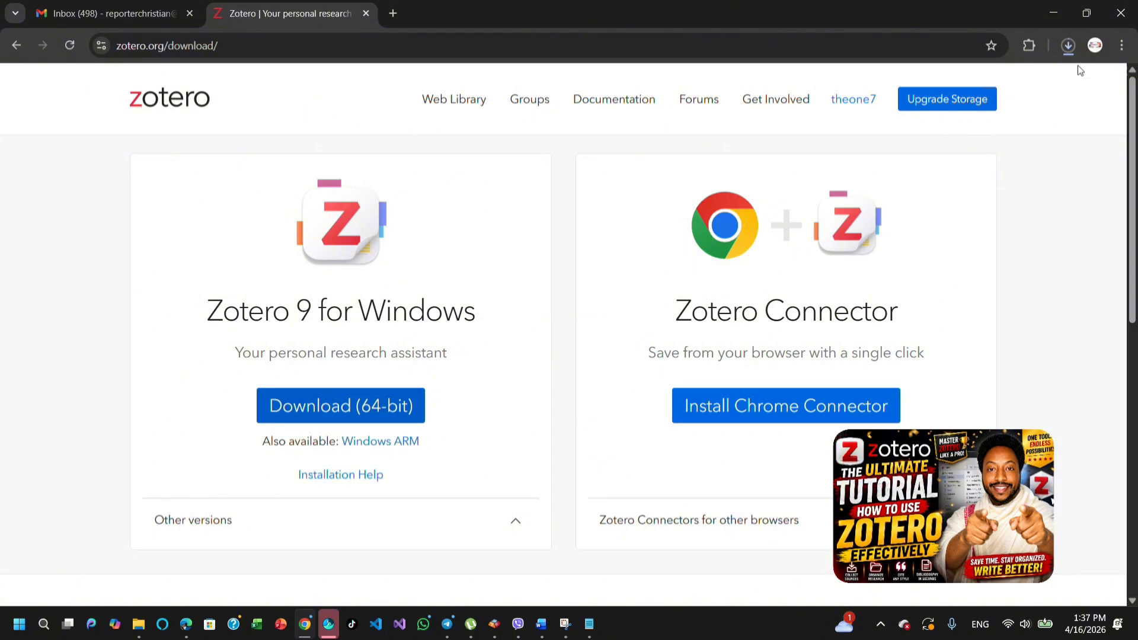
# Pause the duplicate download Zotero-9.0_x64_setup (1).exe in the recent download history.
pyautogui.click(1068, 47)
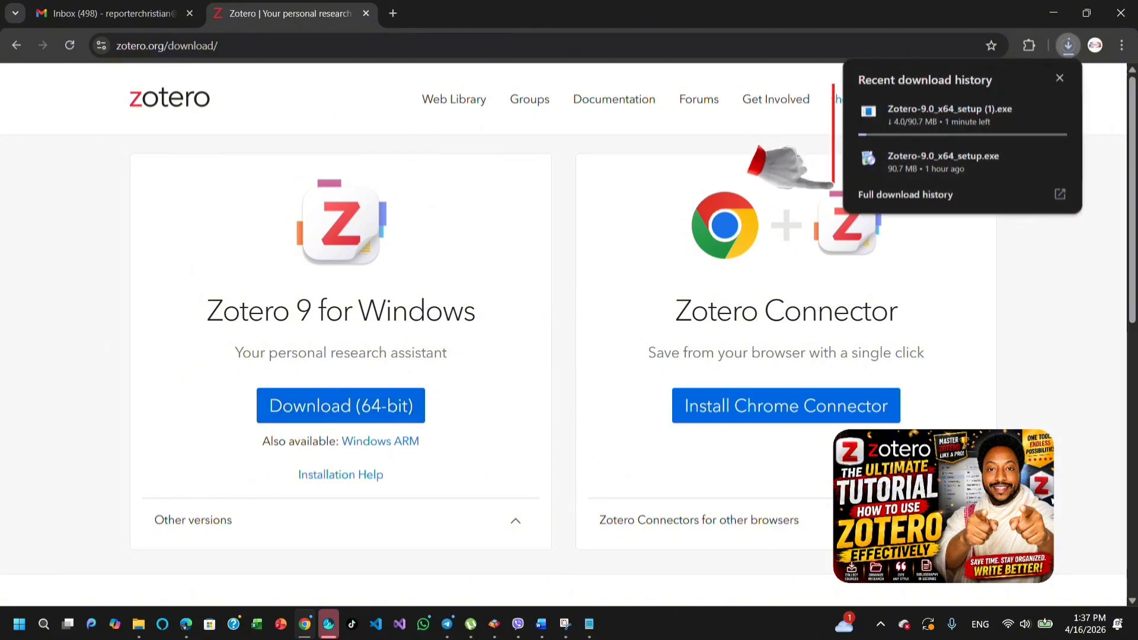
pyautogui.moveTo(983, 109)
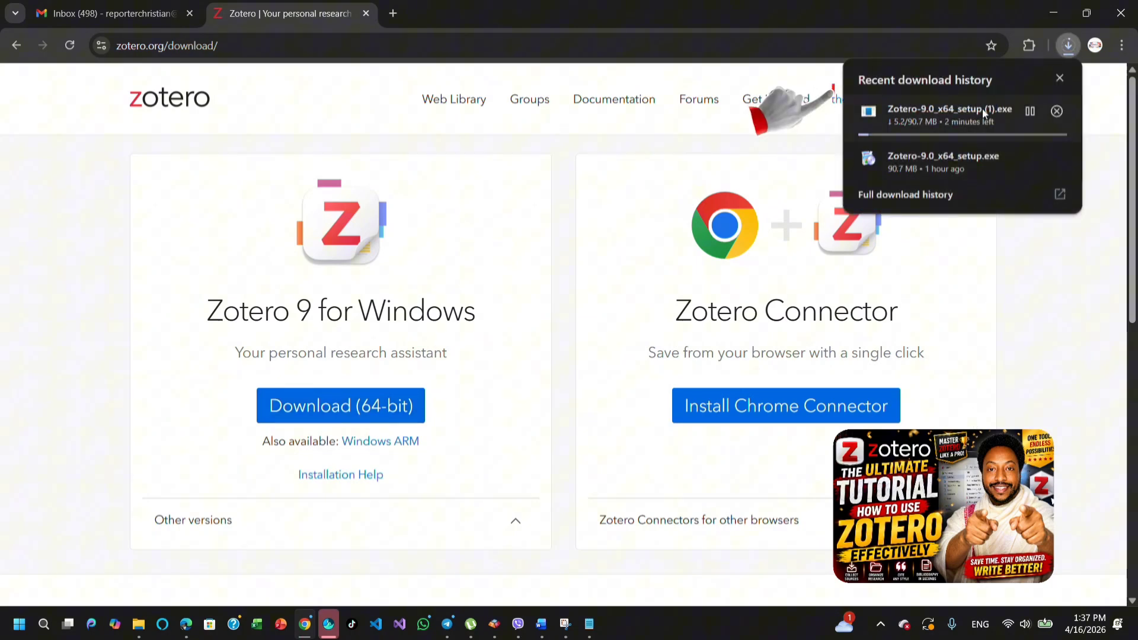
pyautogui.click(1029, 113)
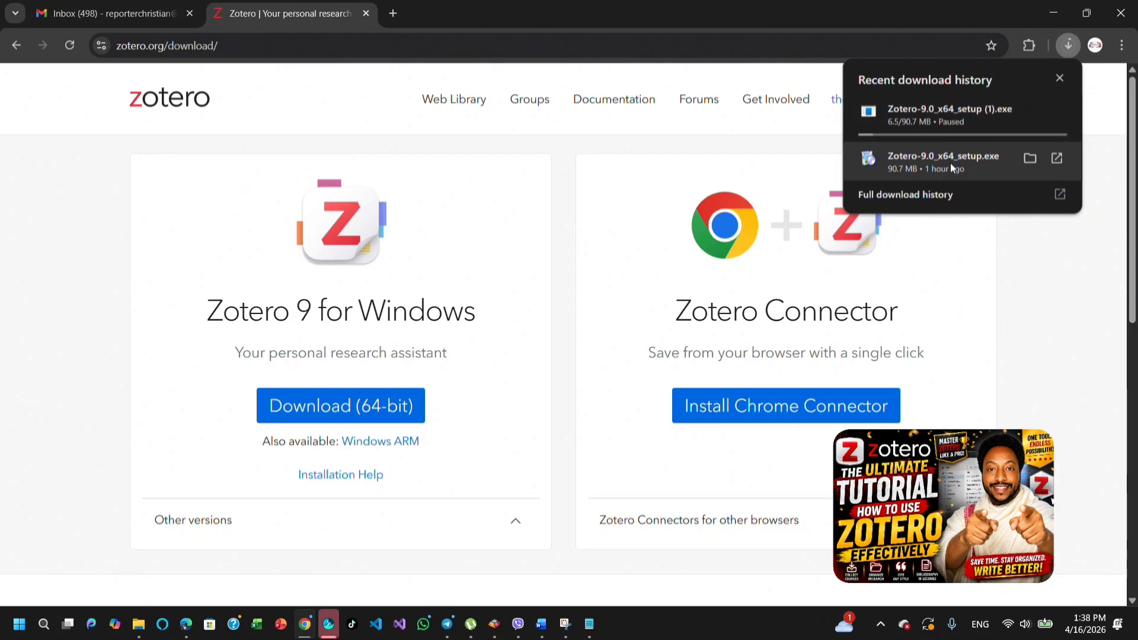
# Show the already downloaded Zotero-9.0_x64_setup.exe in its folder, run it as administrator and minimize the folder window.
pyautogui.click(1029, 158)
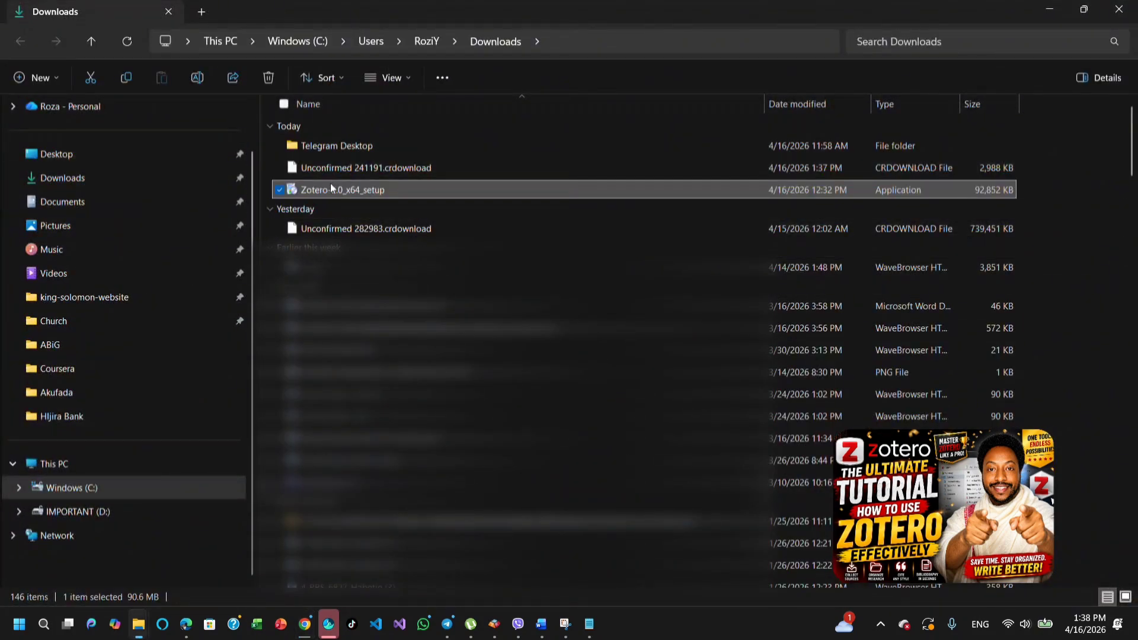
pyautogui.rightClick(331, 190)
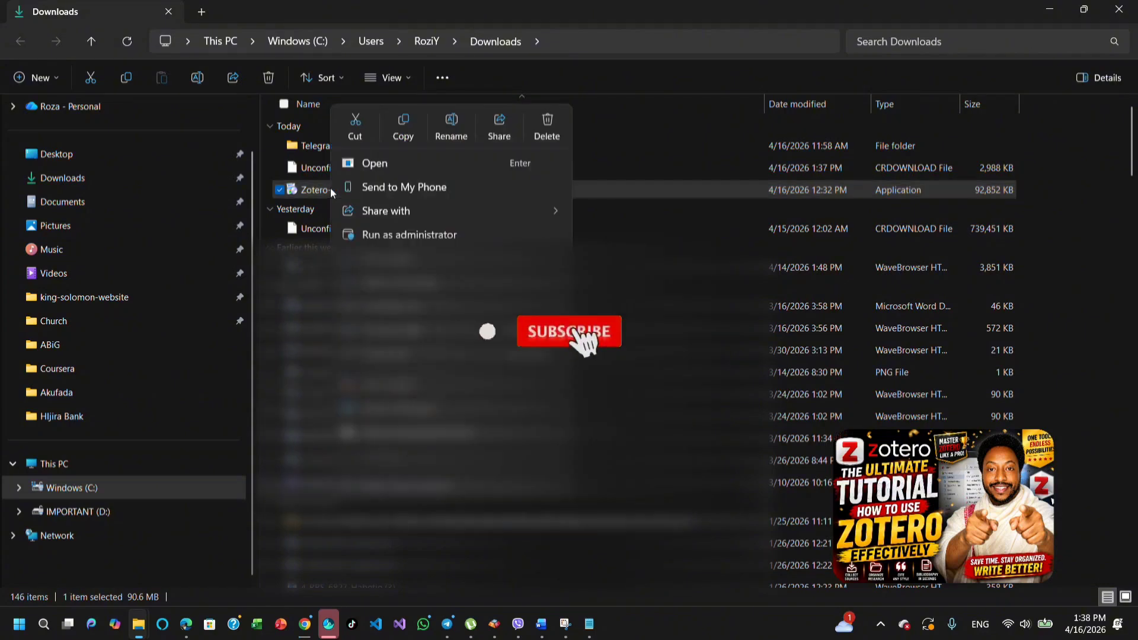
pyautogui.click(387, 235)
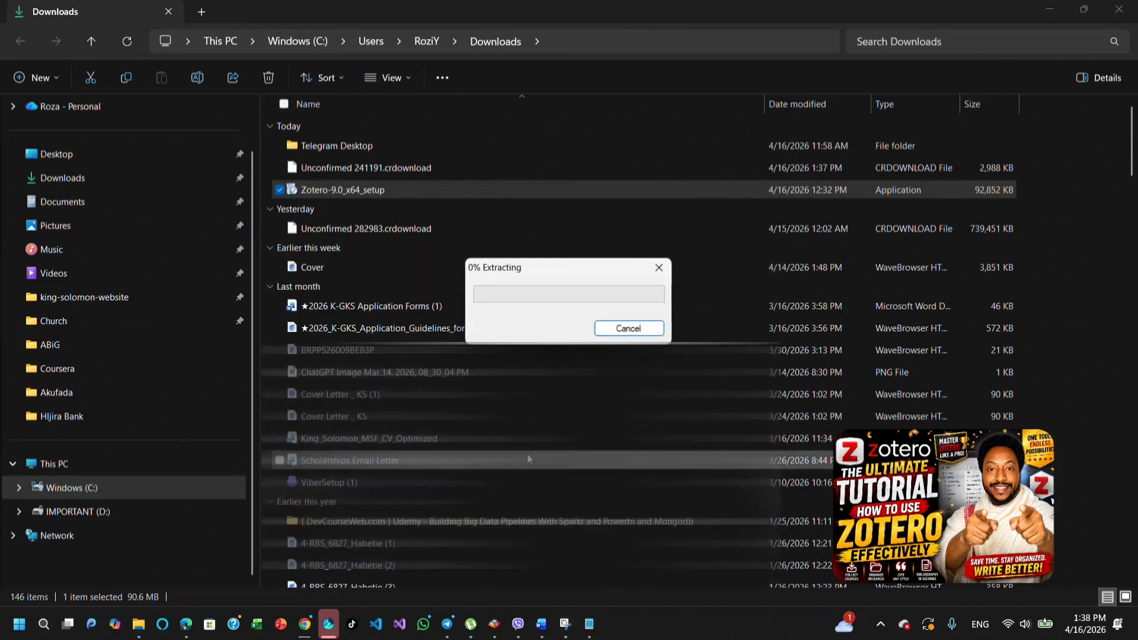
pyautogui.click(1054, 8)
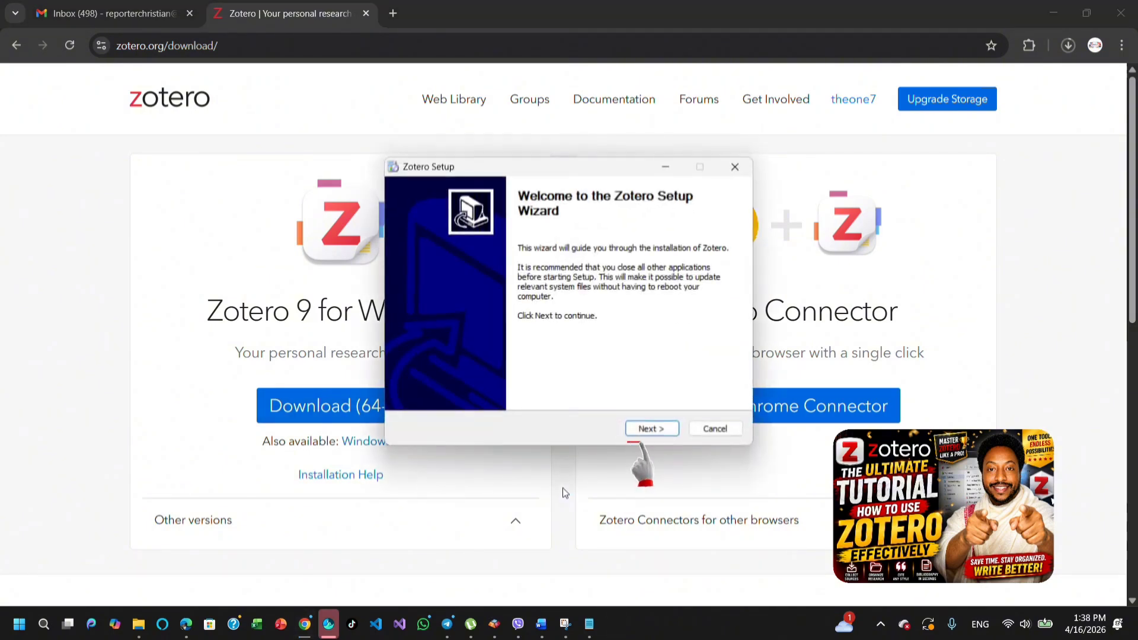
# Install Zotero with the Standard setup type and finish the wizard with launching Zotero enabled.
pyautogui.click(639, 432)
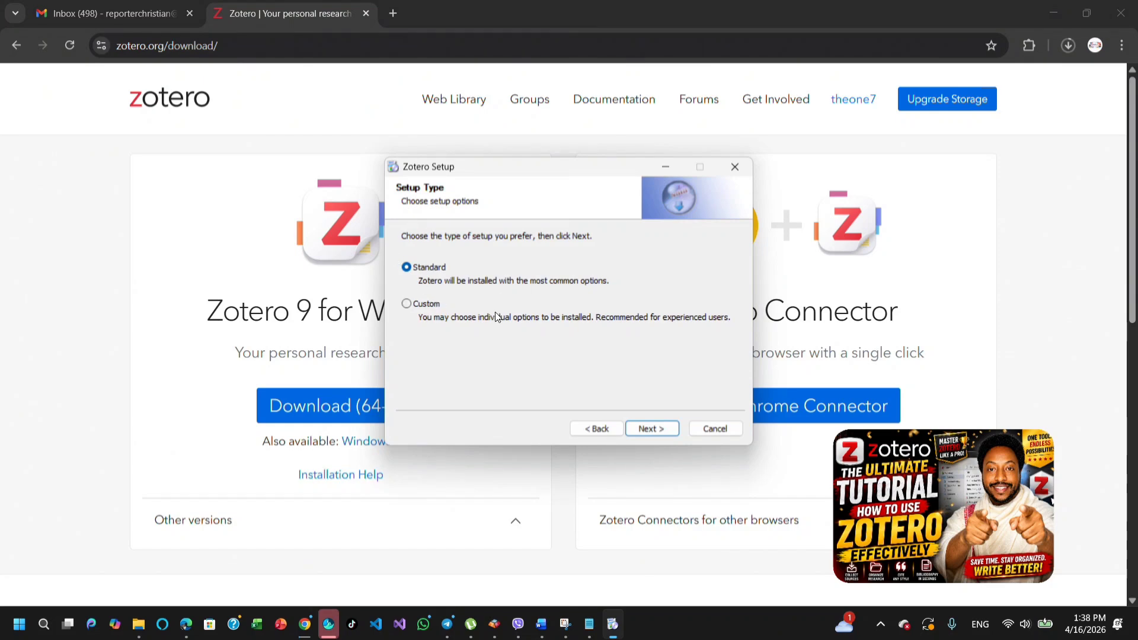
pyautogui.click(662, 431)
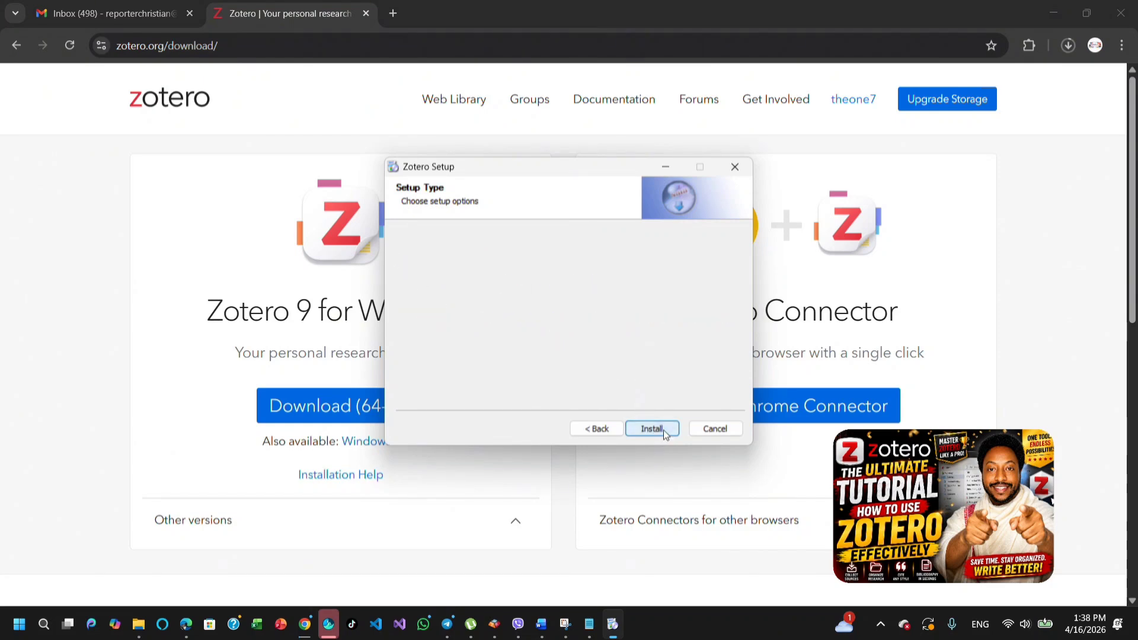
pyautogui.click(664, 429)
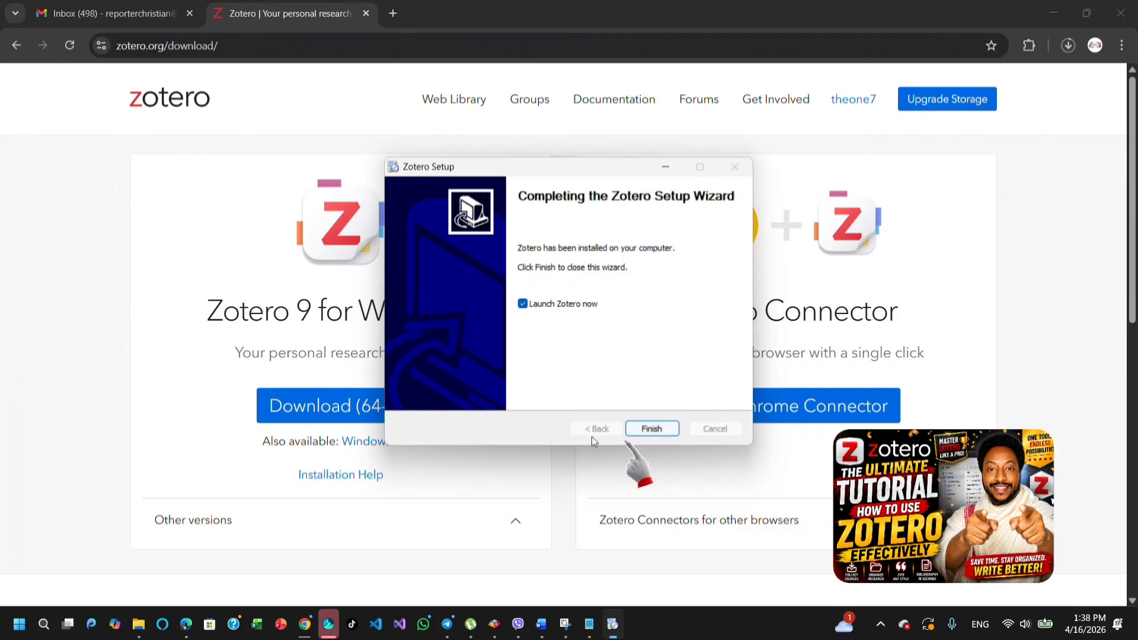
pyautogui.click(652, 429)
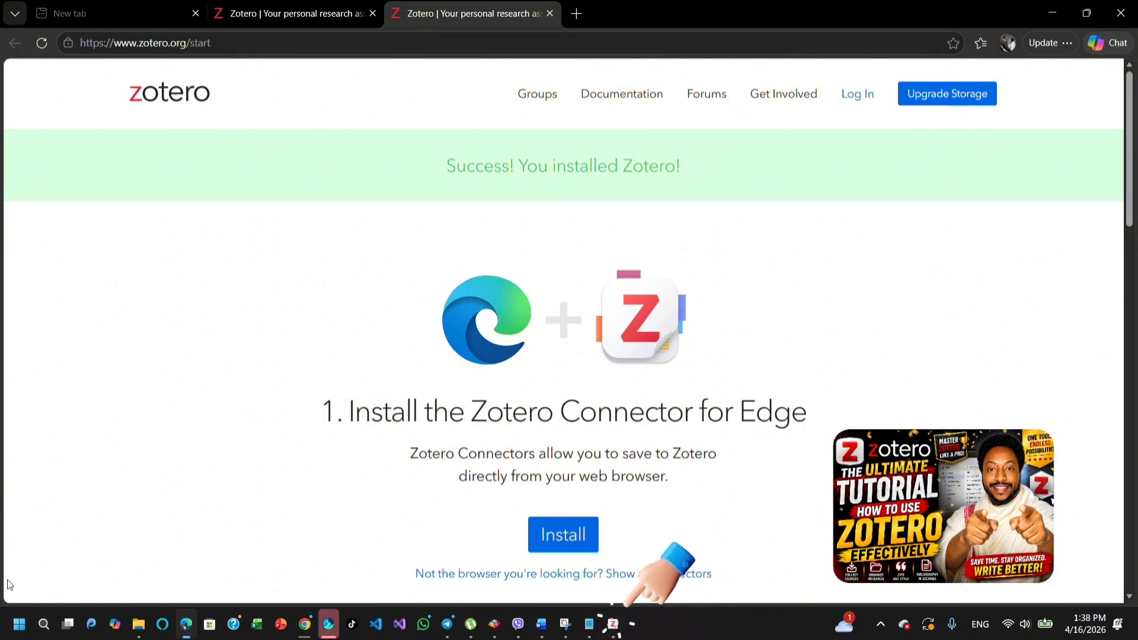
pyautogui.click(19, 635)
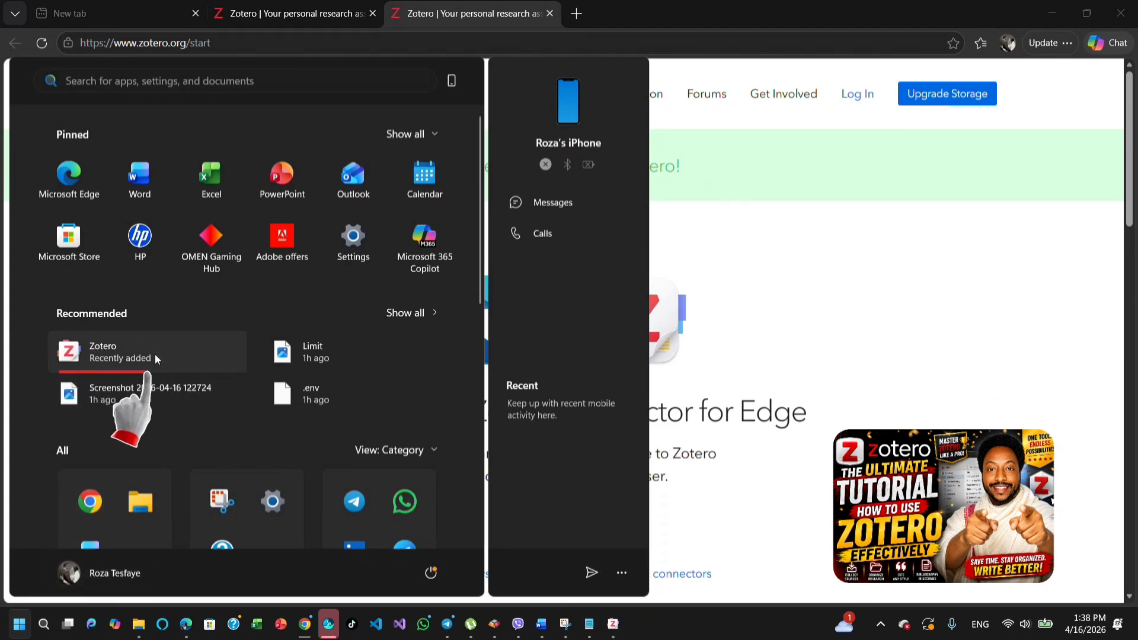
pyautogui.click(1017, 363)
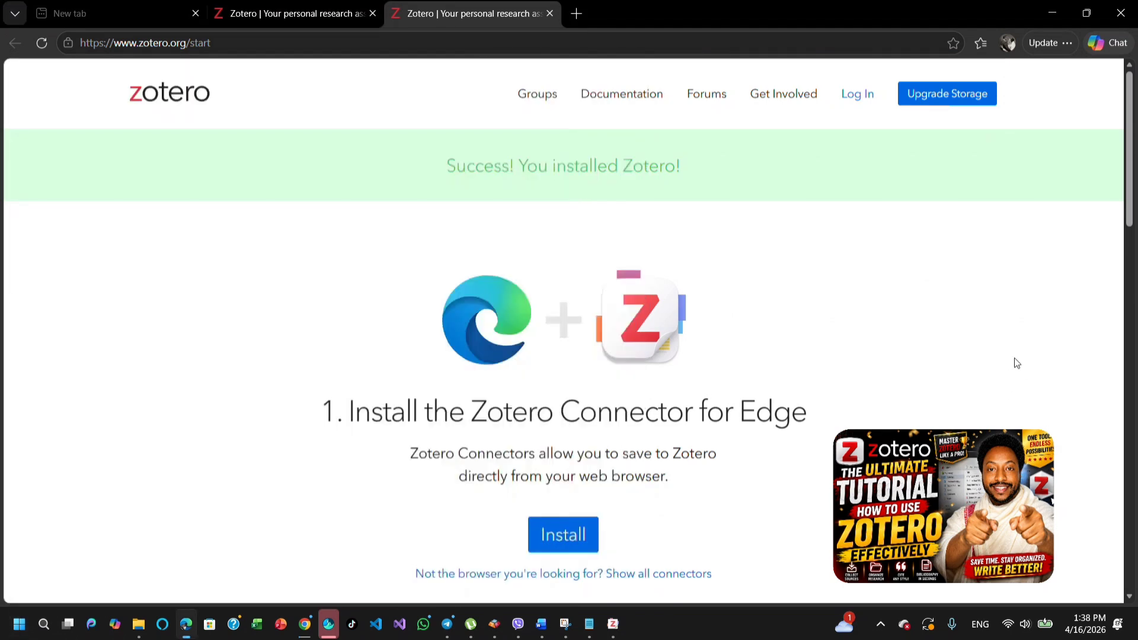
pyautogui.press('super')
pyautogui.write('zotero')
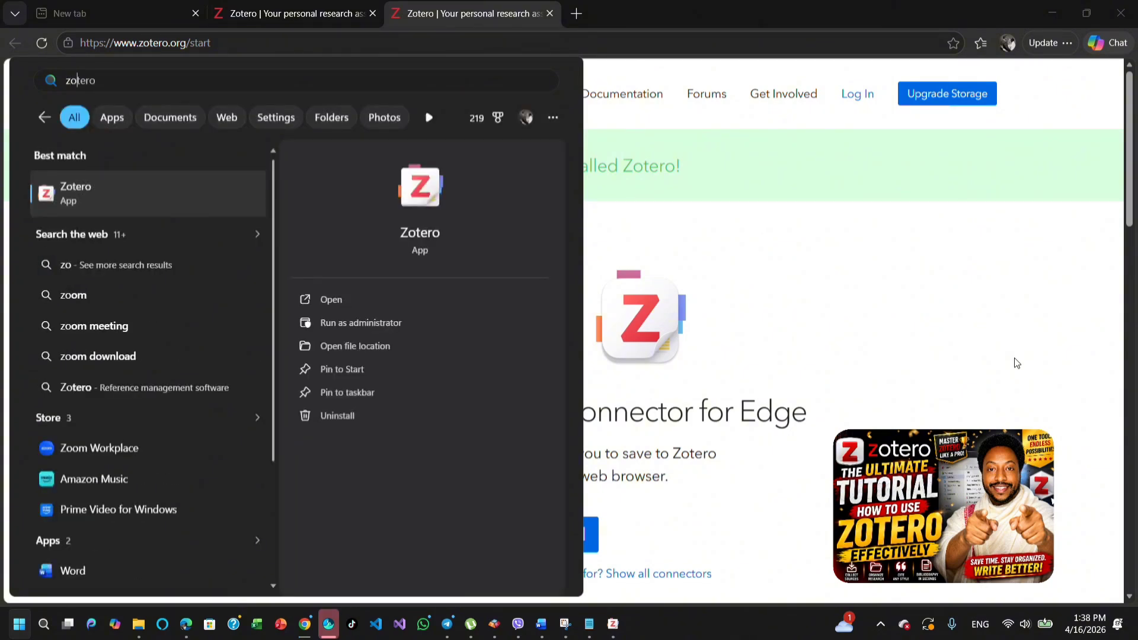
pyautogui.click(1026, 394)
# Switch to the running Zotero application and maximize its window.
pyautogui.click(613, 627)
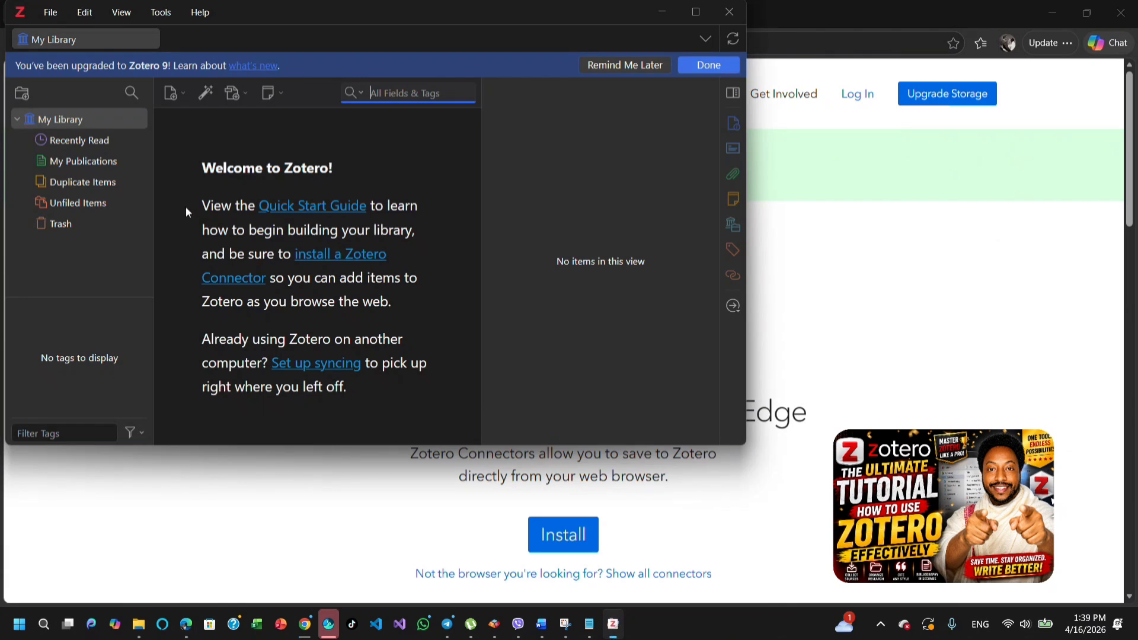
pyautogui.click(696, 12)
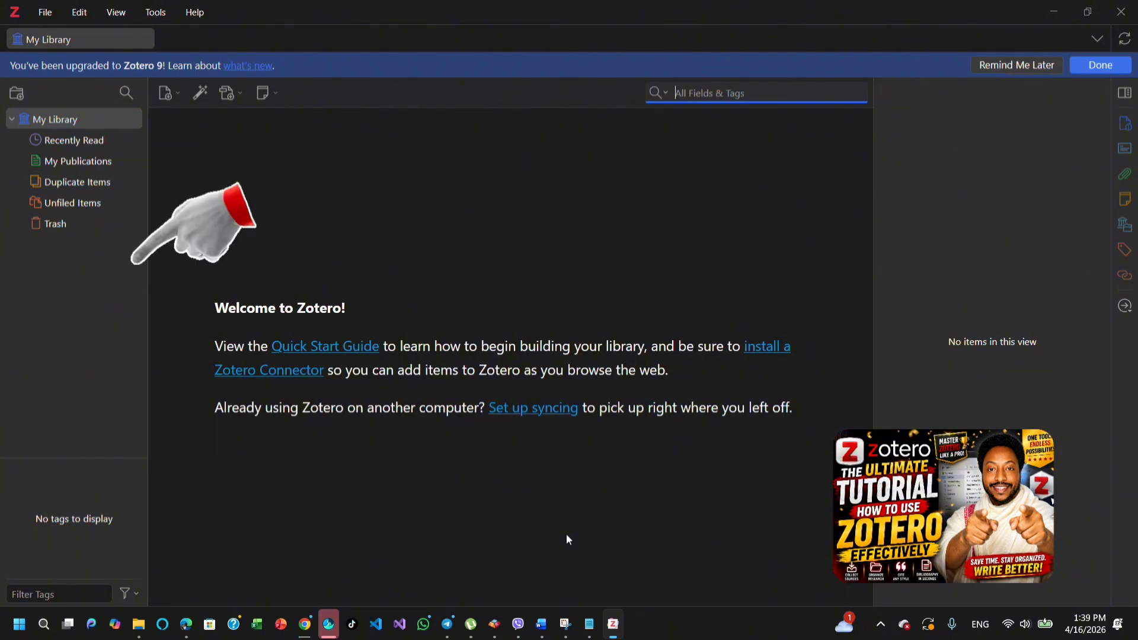
# Look through the My Publications, Duplicate Items, Unfiled Items and Trash views of the library.
pyautogui.click(81, 163)
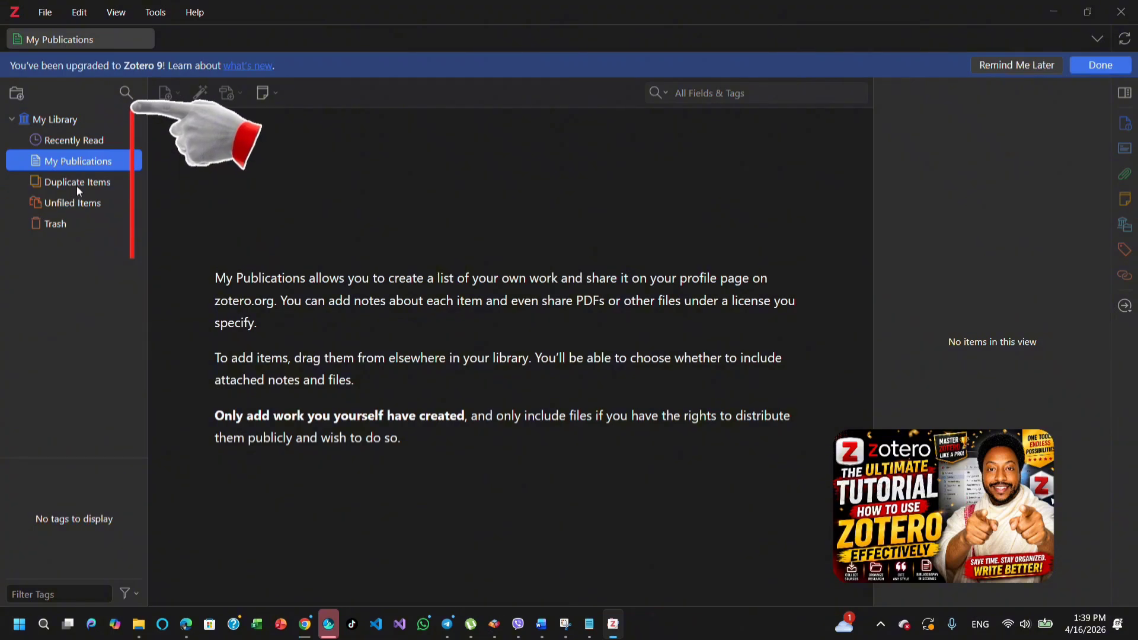
pyautogui.click(77, 186)
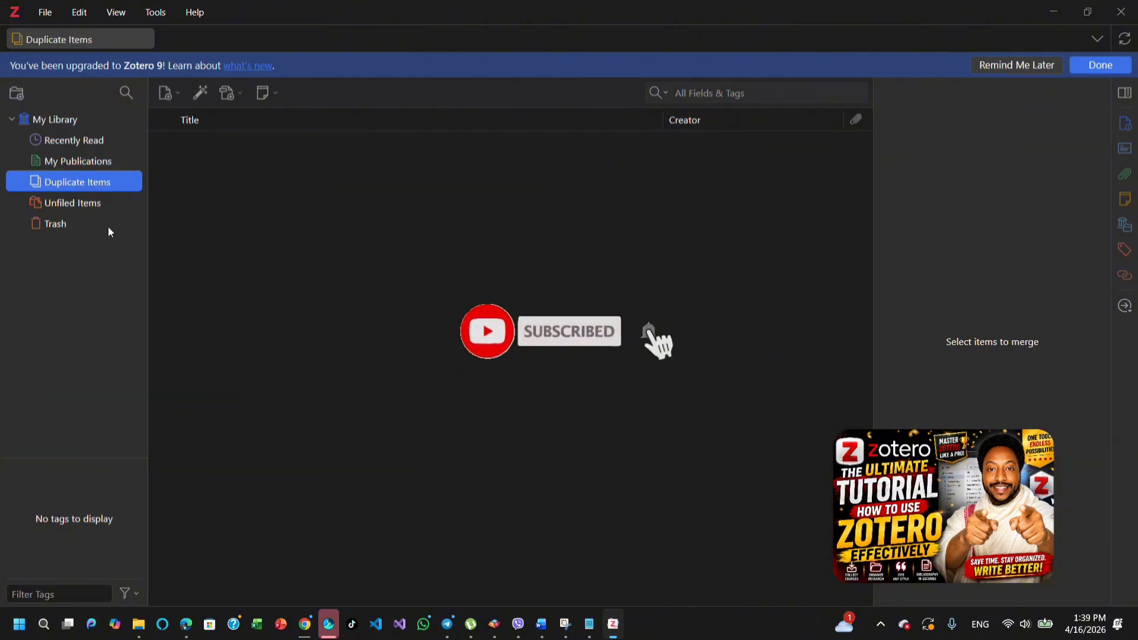
pyautogui.click(90, 209)
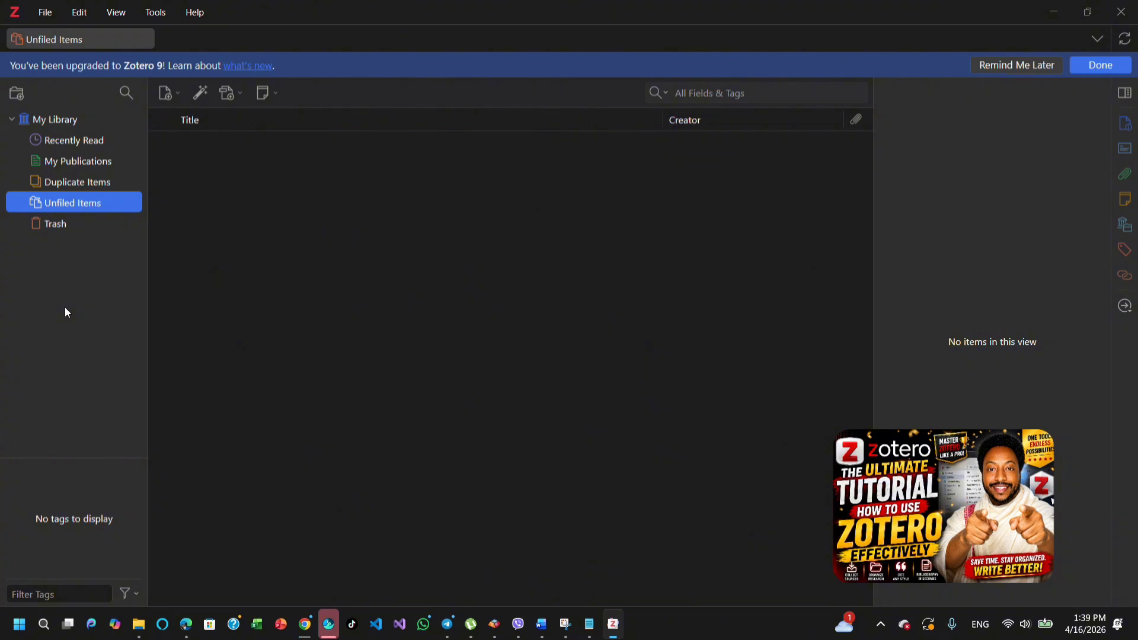
pyautogui.click(70, 230)
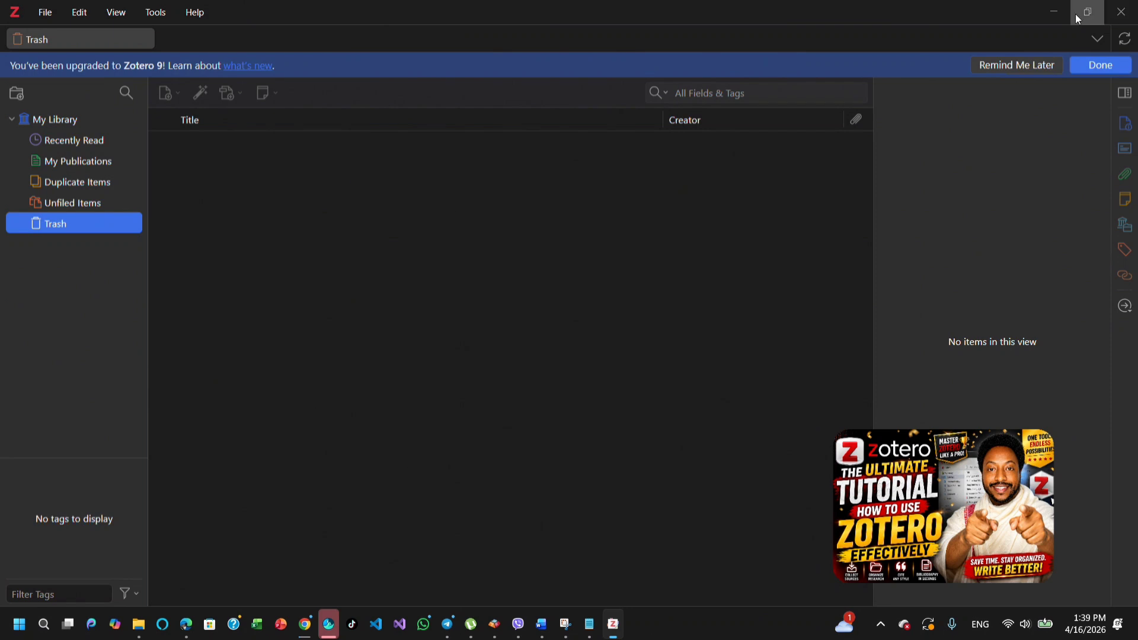
# Return to the Zotero download page in Chrome and view the Zotero Connectors for other browsers.
pyautogui.click(1054, 13)
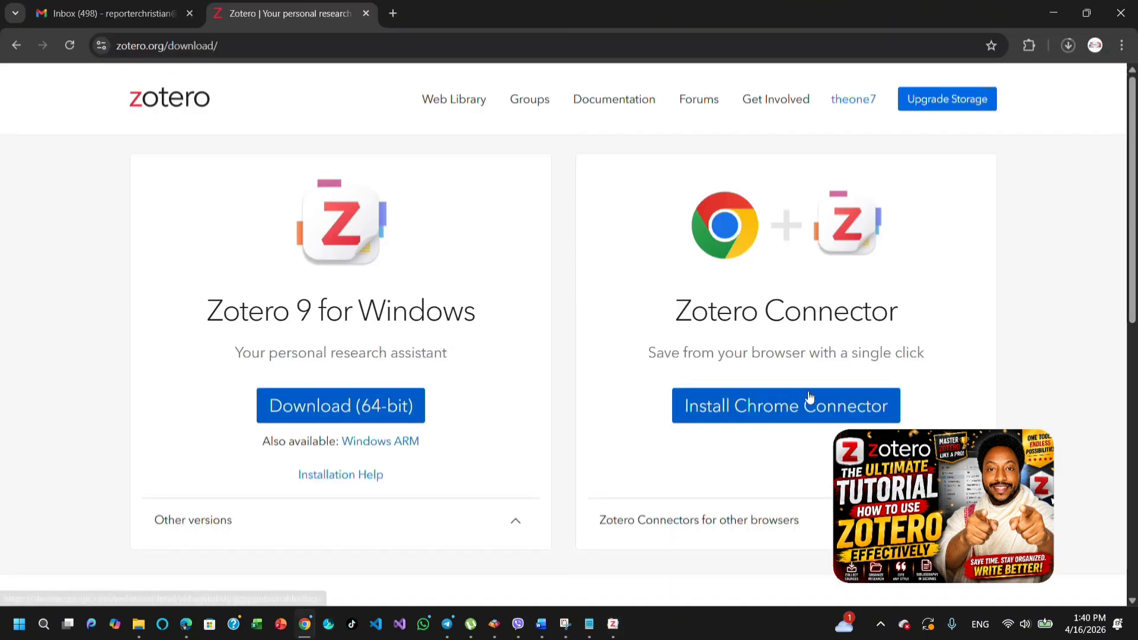
pyautogui.scroll(-2, 808, 399)
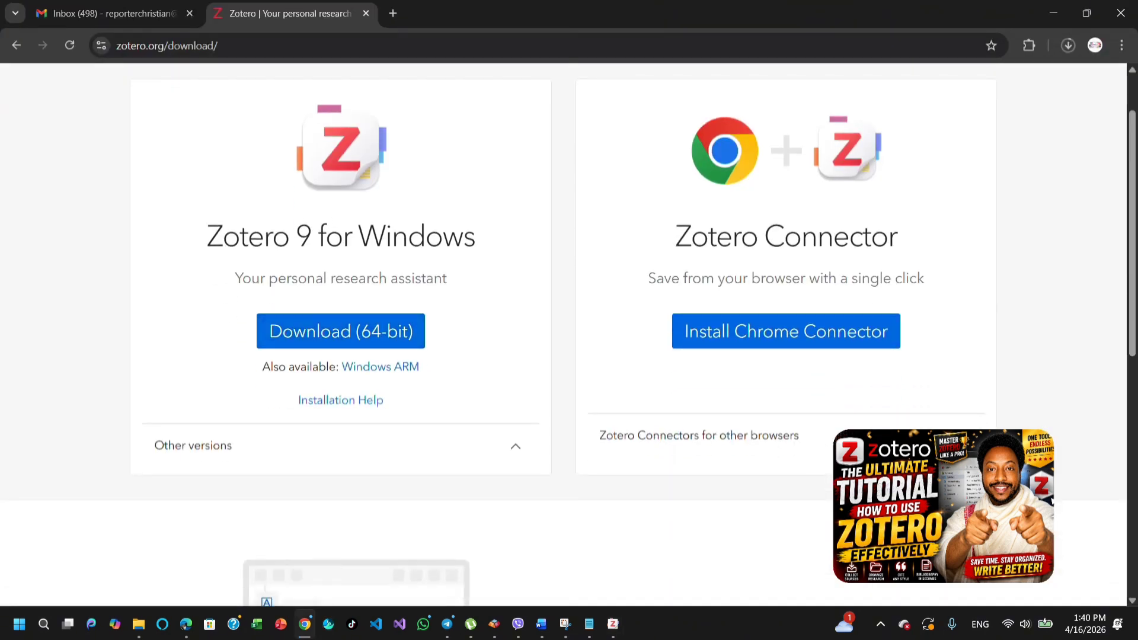
pyautogui.click(711, 445)
pyautogui.scroll(-2, 756, 418)
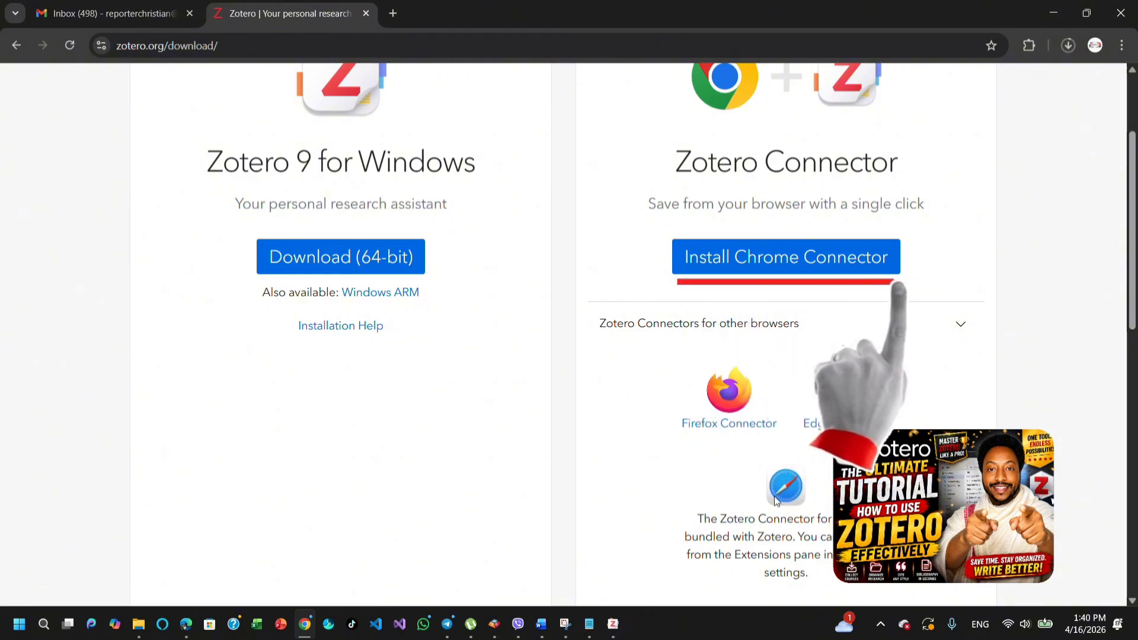
# Add the Zotero Connector extension to Chrome from the Chrome Web Store and check its download.
pyautogui.scroll(3, 788, 501)
pyautogui.scroll(1, 568, 344)
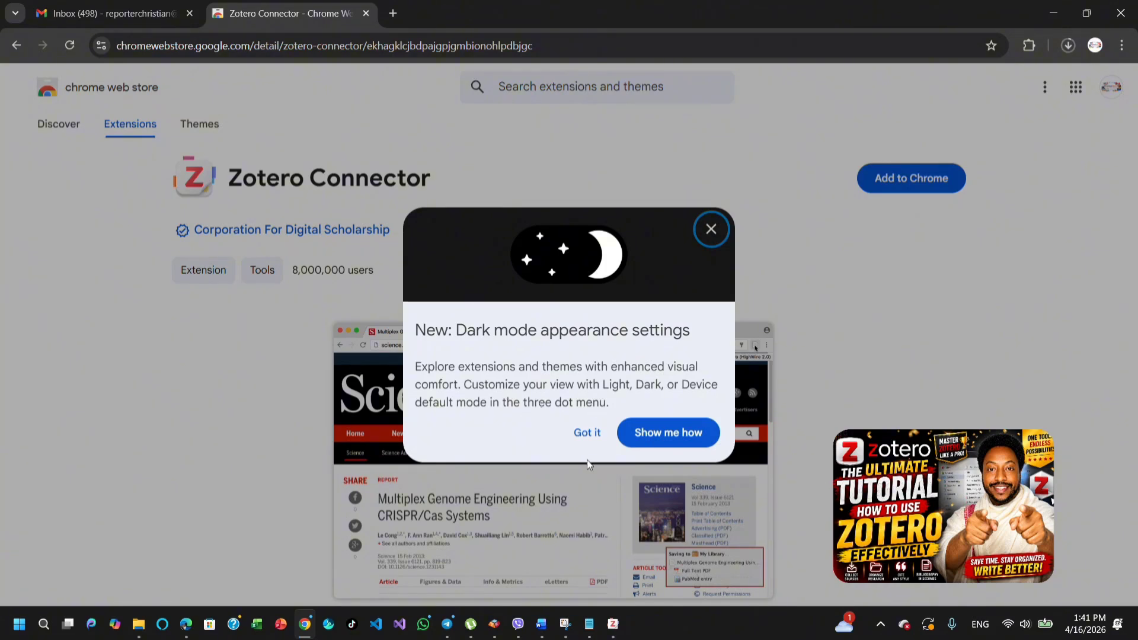
pyautogui.click(584, 436)
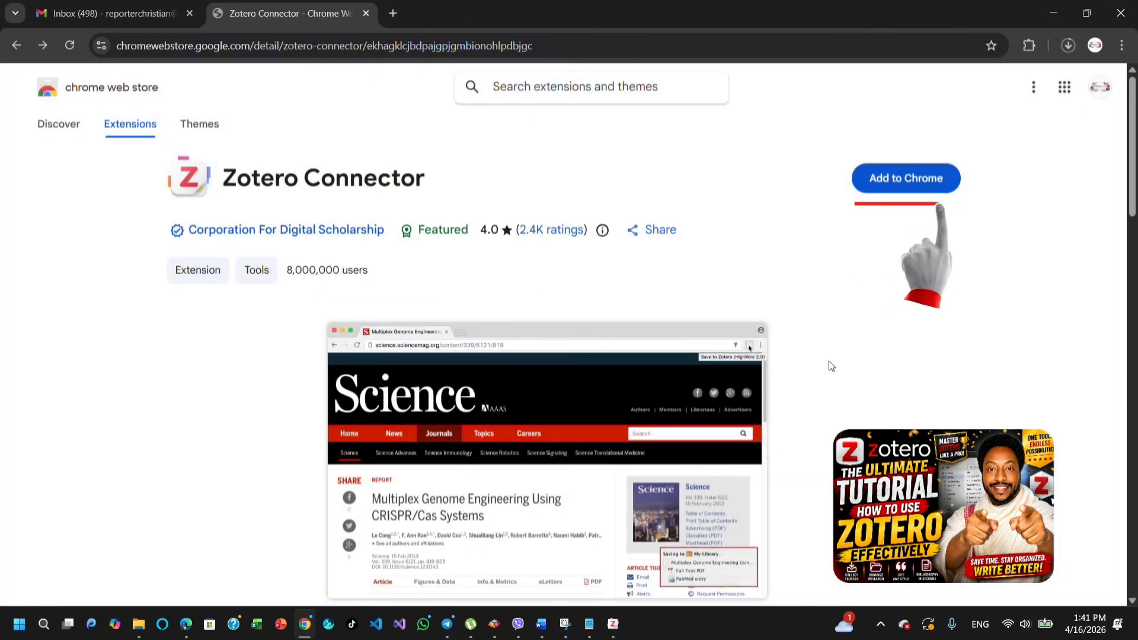
pyautogui.click(885, 187)
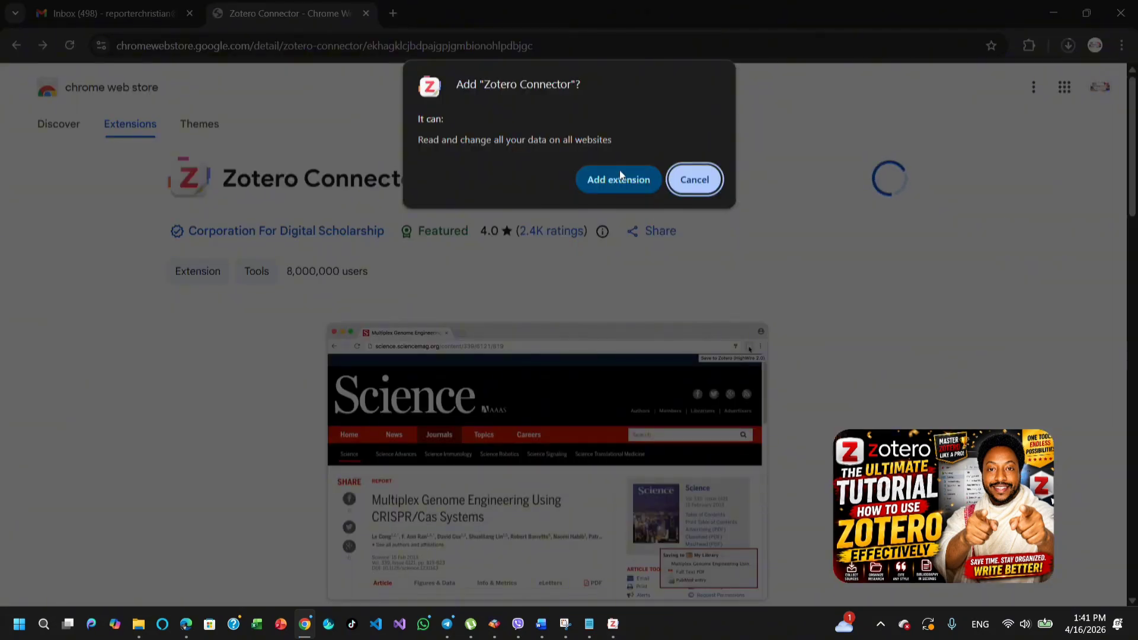
pyautogui.click(615, 179)
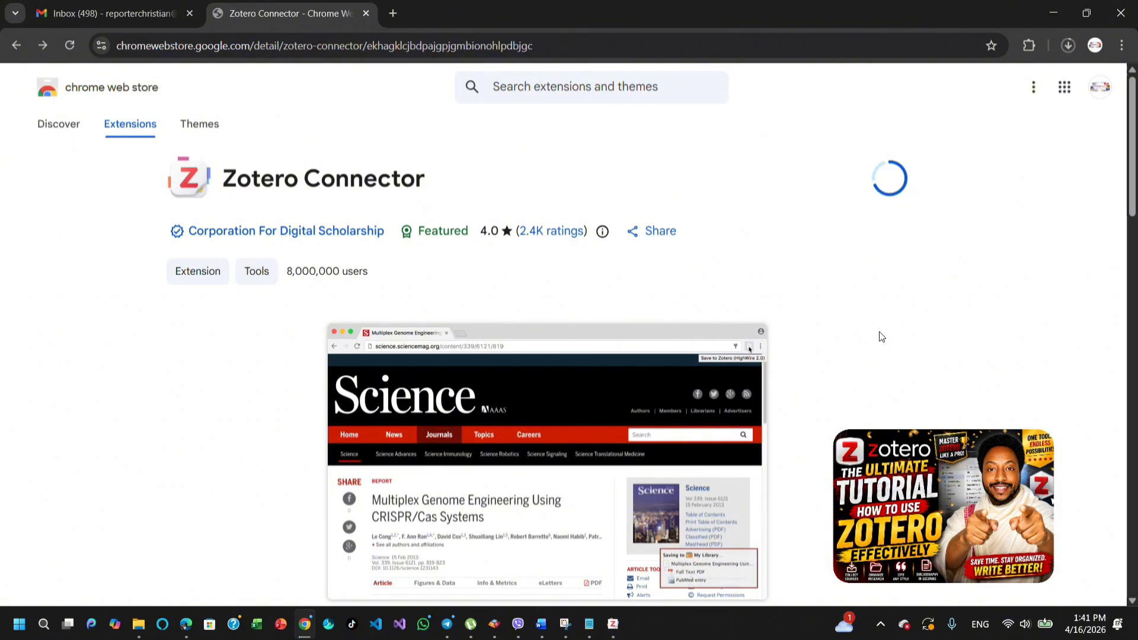
pyautogui.click(1069, 47)
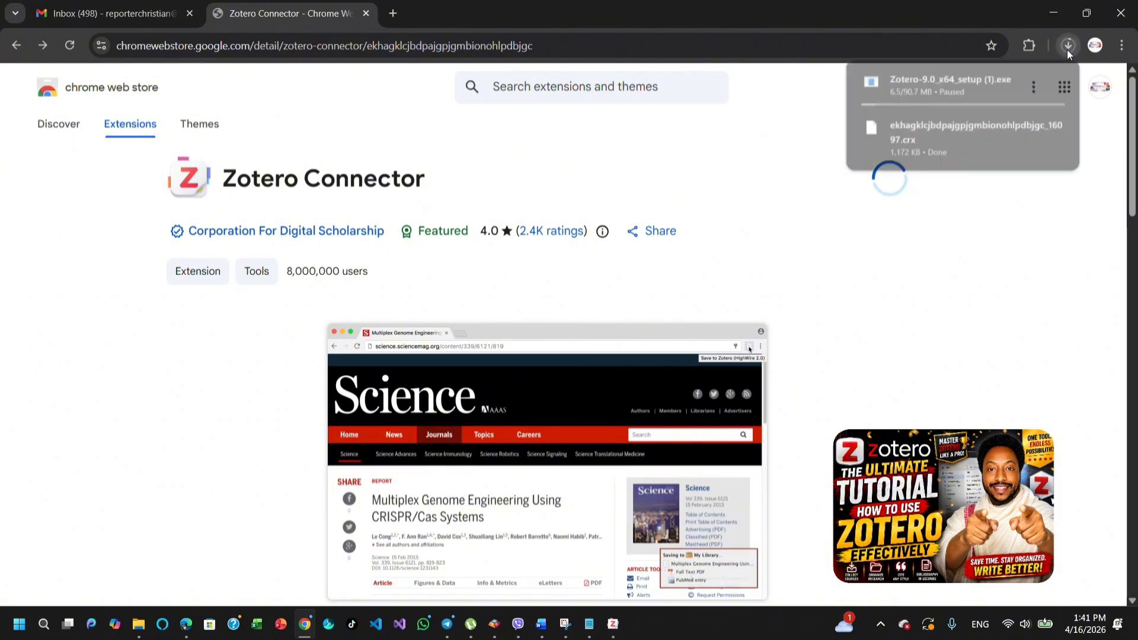
pyautogui.click(990, 307)
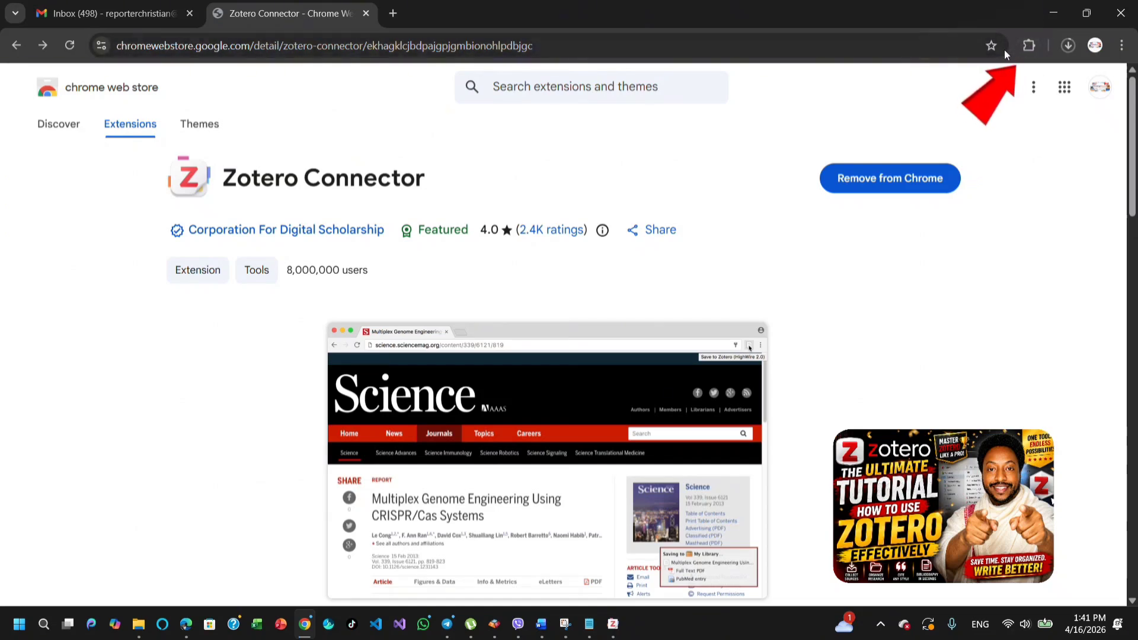
# Pin the Zotero Connector extension to the Chrome toolbar.
pyautogui.click(1030, 47)
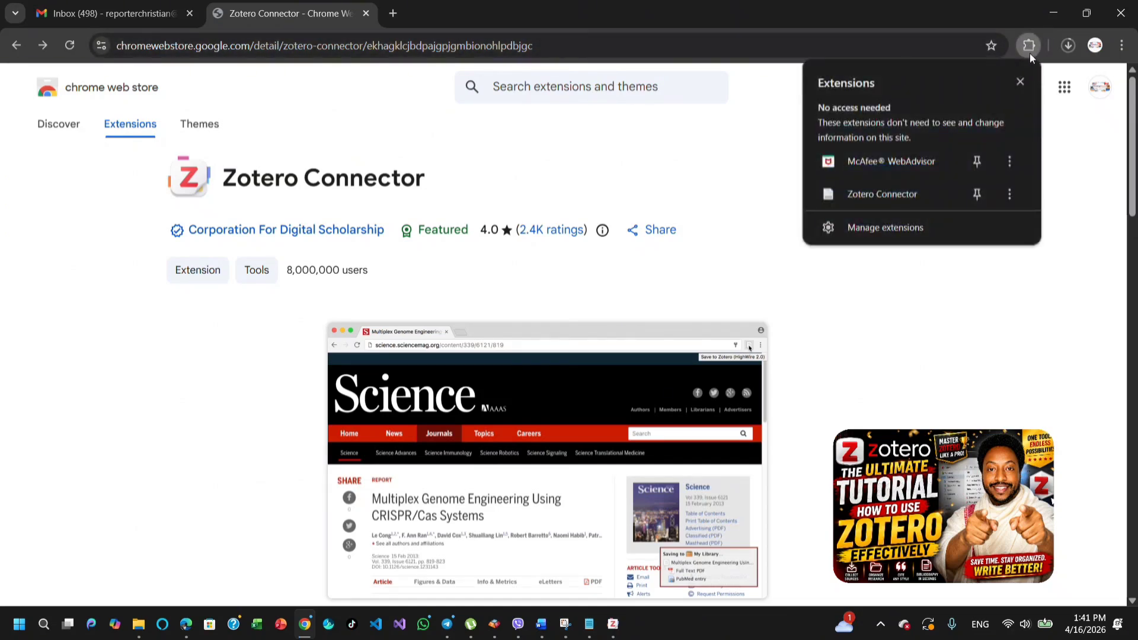
pyautogui.click(977, 193)
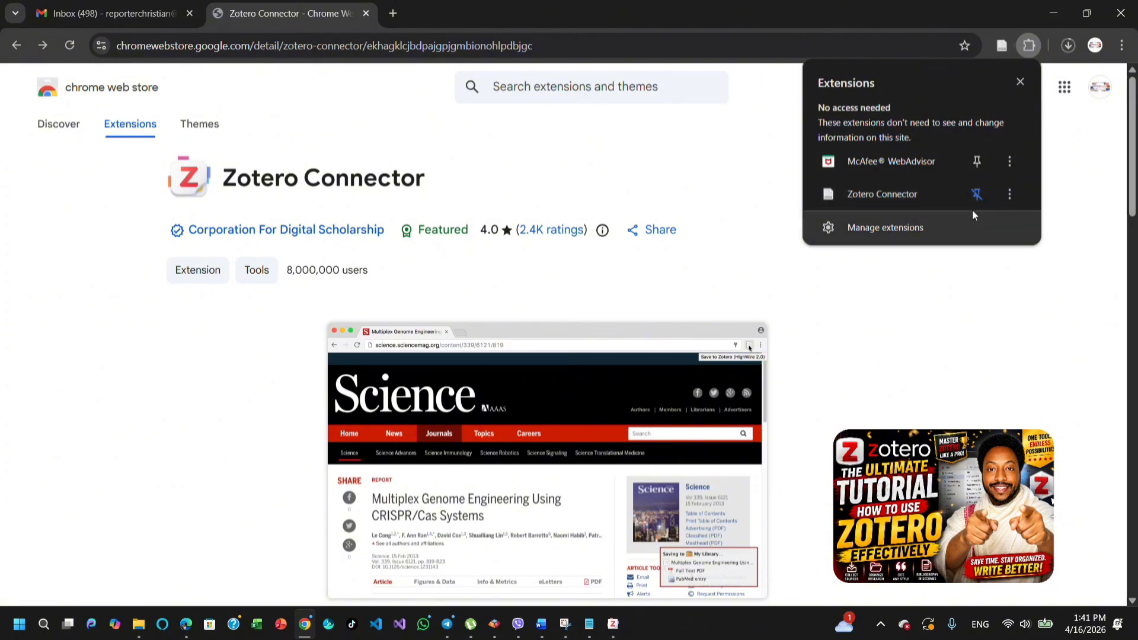
pyautogui.click(1034, 319)
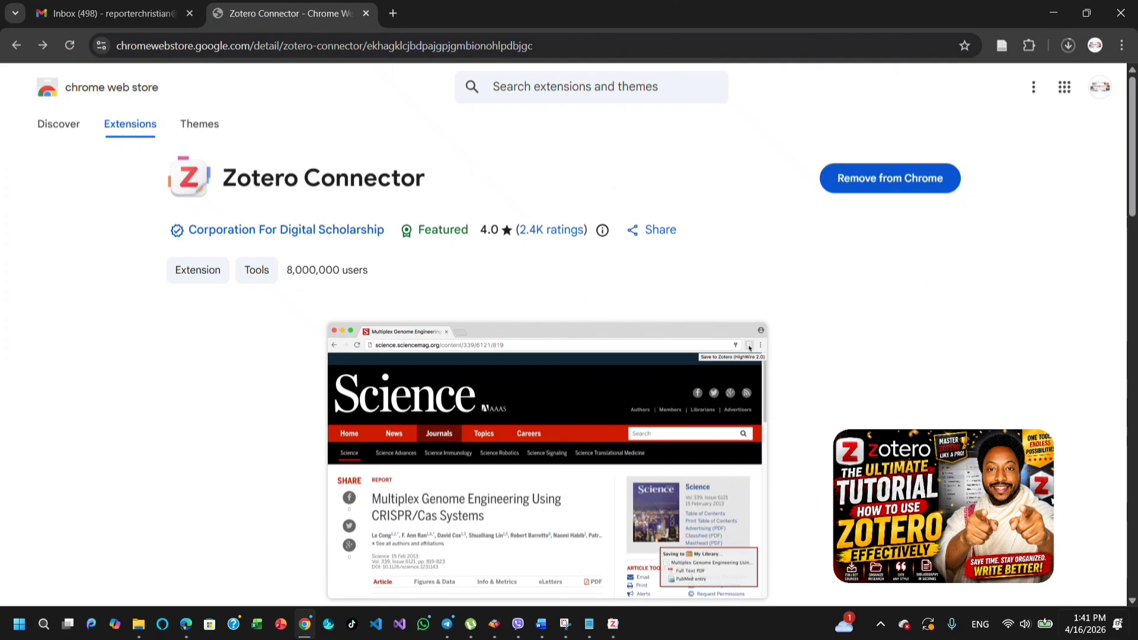
# Switch to Zotero and look through the Recently Read, My Publications, Duplicate Items and Unfiled Items views.
pyautogui.click(619, 636)
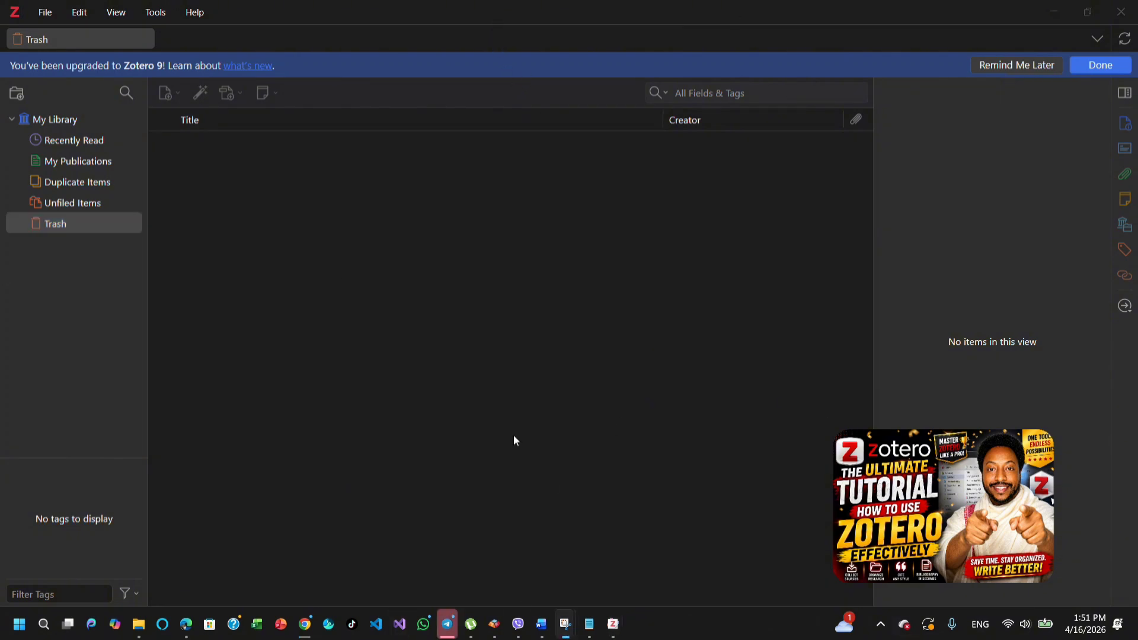
pyautogui.click(102, 142)
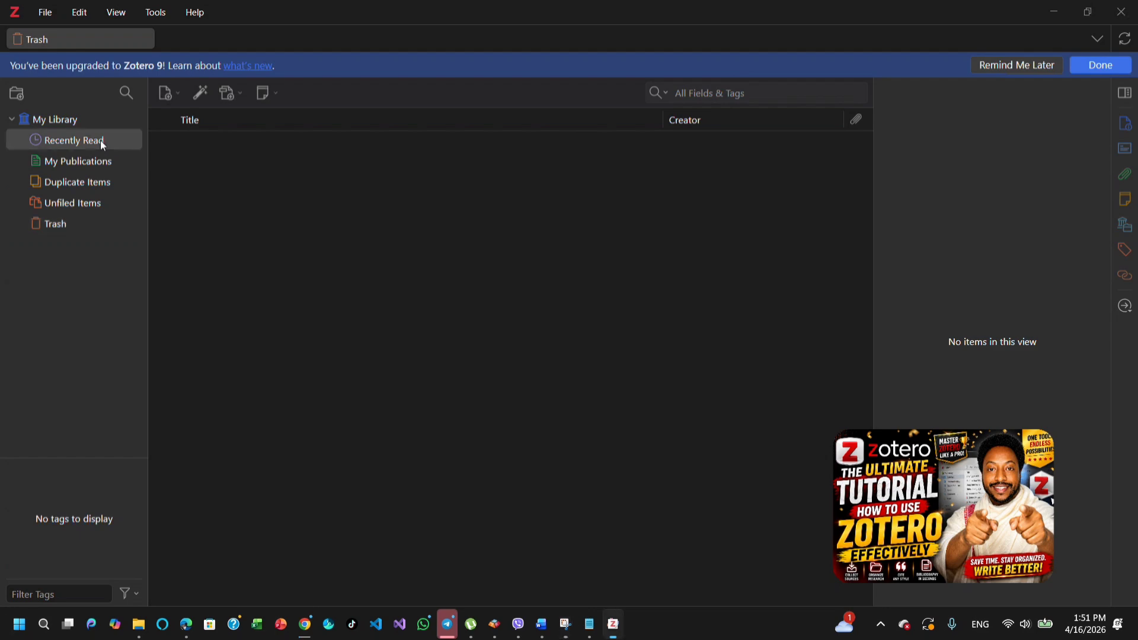
pyautogui.click(96, 162)
pyautogui.click(92, 183)
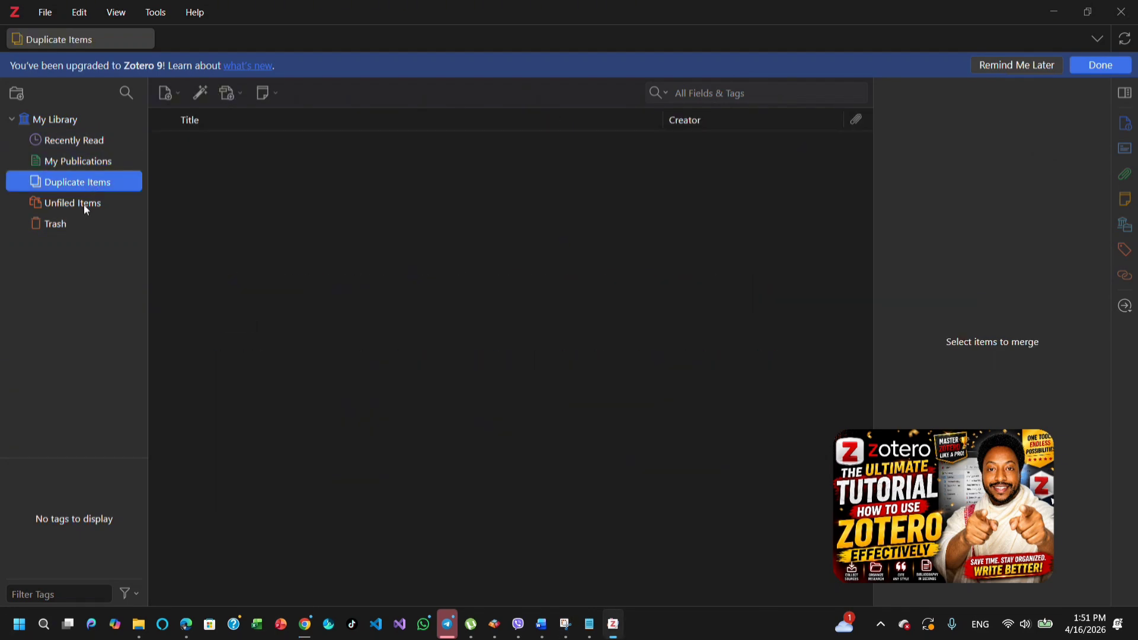
pyautogui.click(83, 205)
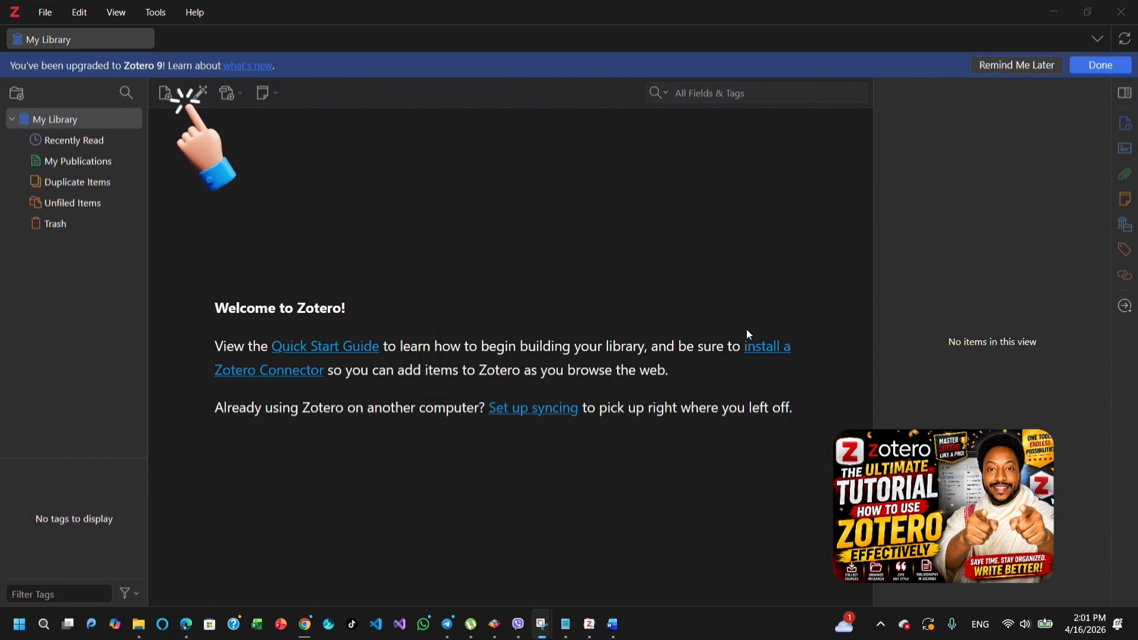
# Review the item types available for a new library entry and create a blank Journal Article item in My Library.
pyautogui.click(181, 97)
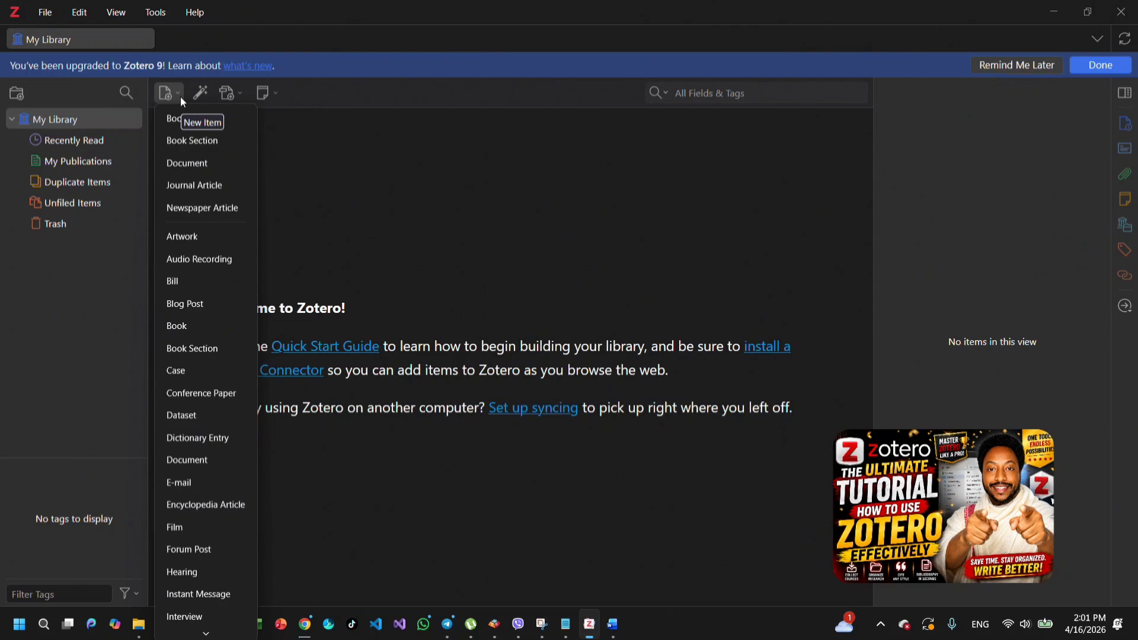
pyautogui.click(424, 234)
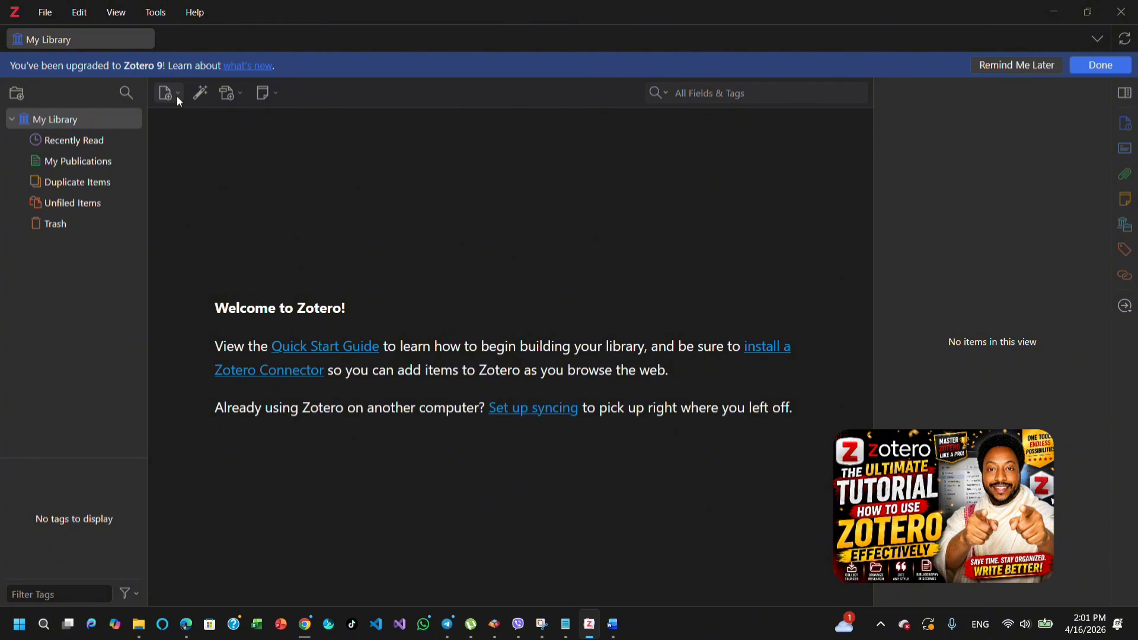
pyautogui.click(178, 94)
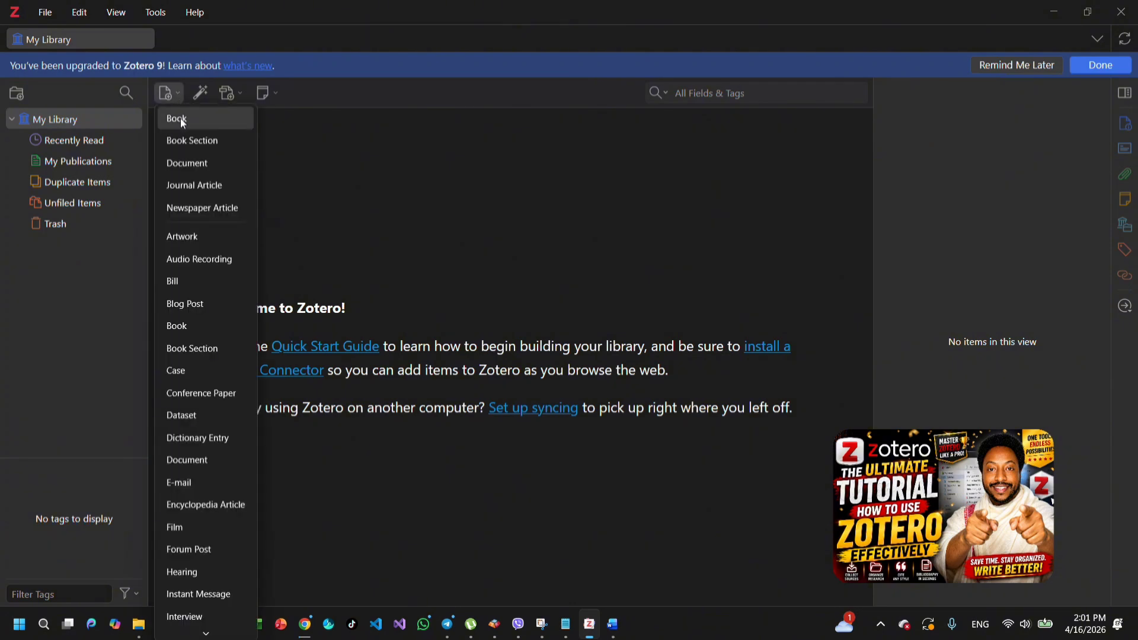
pyautogui.scroll(-5, 205, 523)
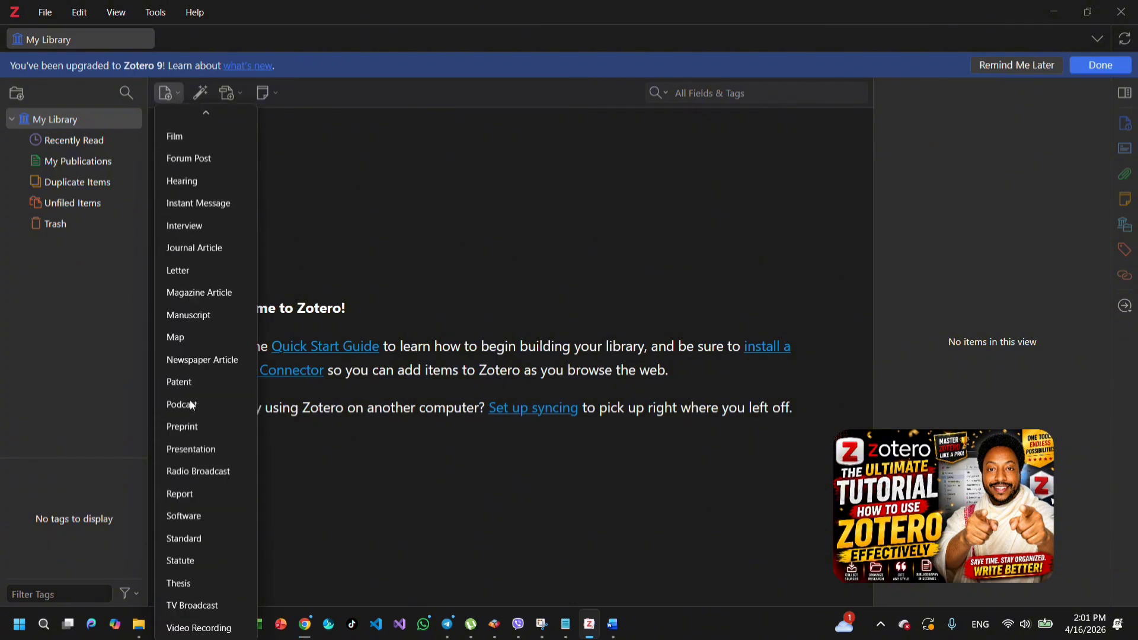
pyautogui.scroll(5, 190, 399)
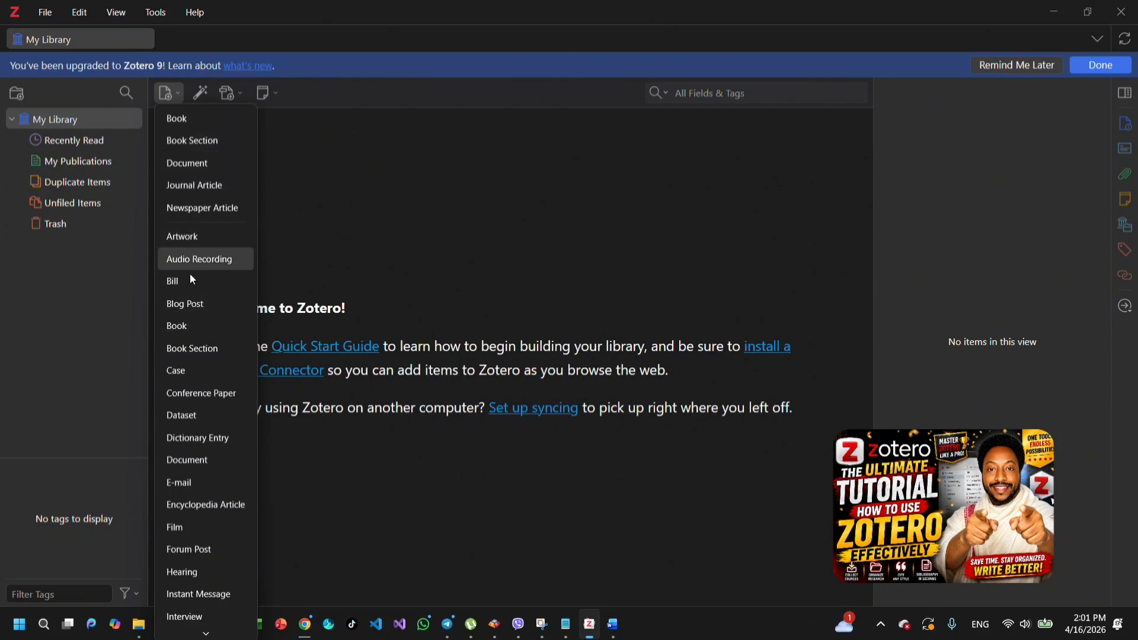
pyautogui.scroll(-4, 193, 415)
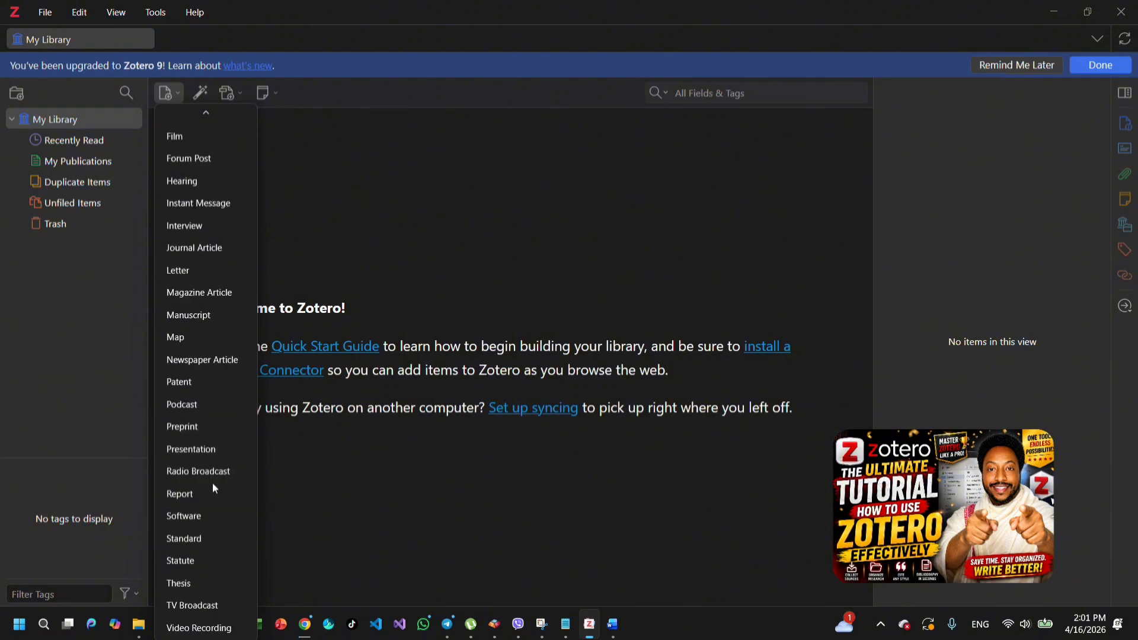
pyautogui.scroll(4, 213, 495)
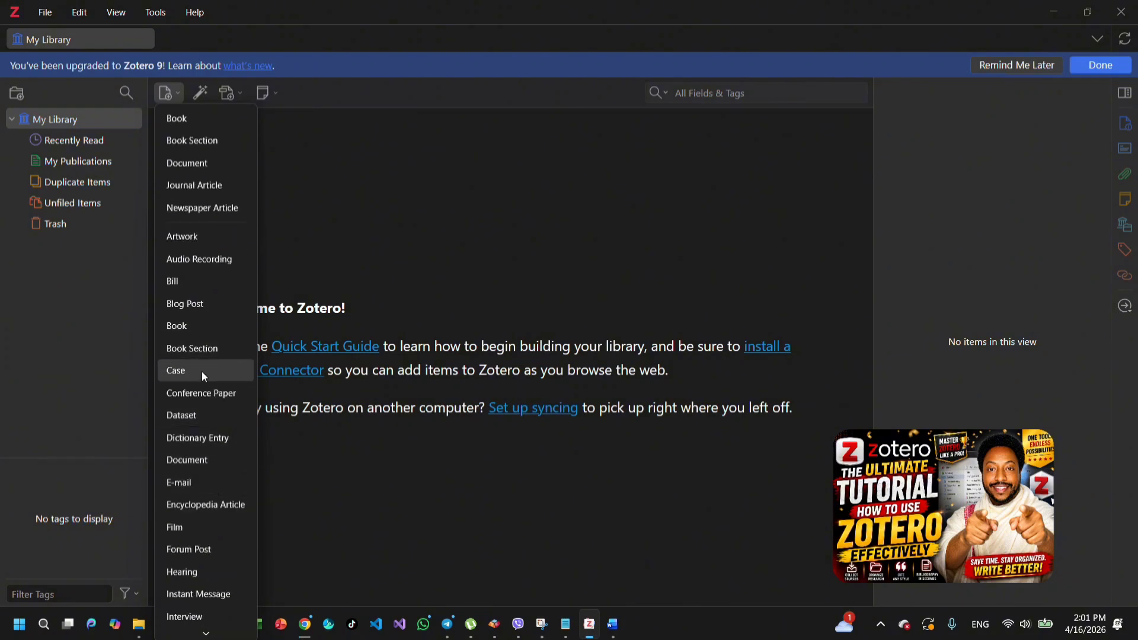
# Switch to File Explorer, close the Downloads window, and open the Paper 1 PDF from the desktop folder with Google Chrome.
pyautogui.moveTo(138, 623)
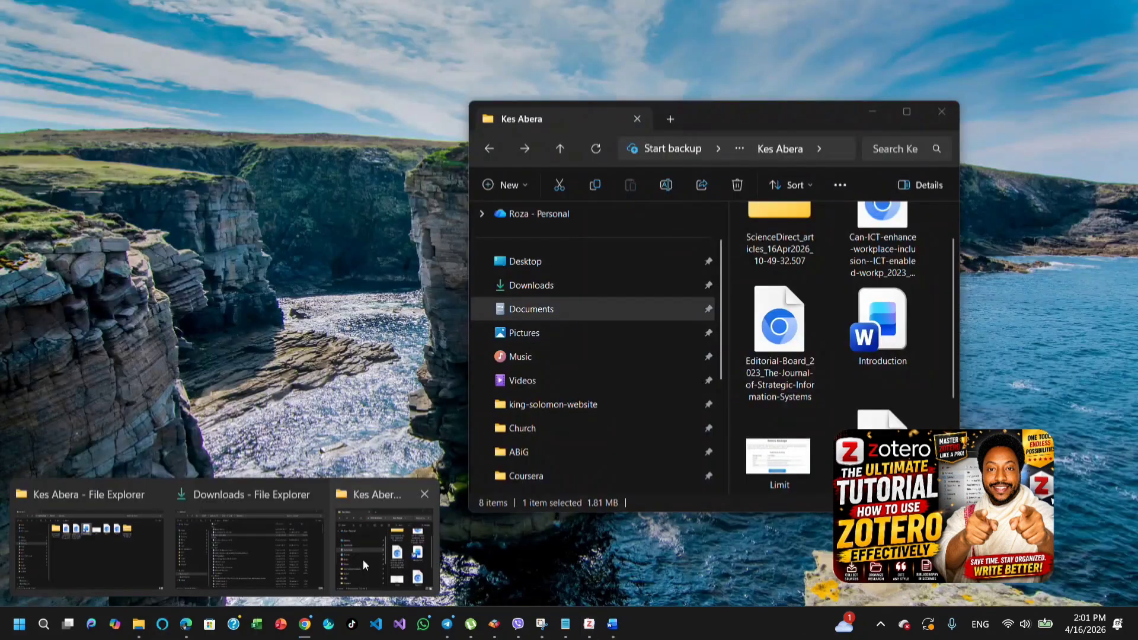
pyautogui.click(363, 565)
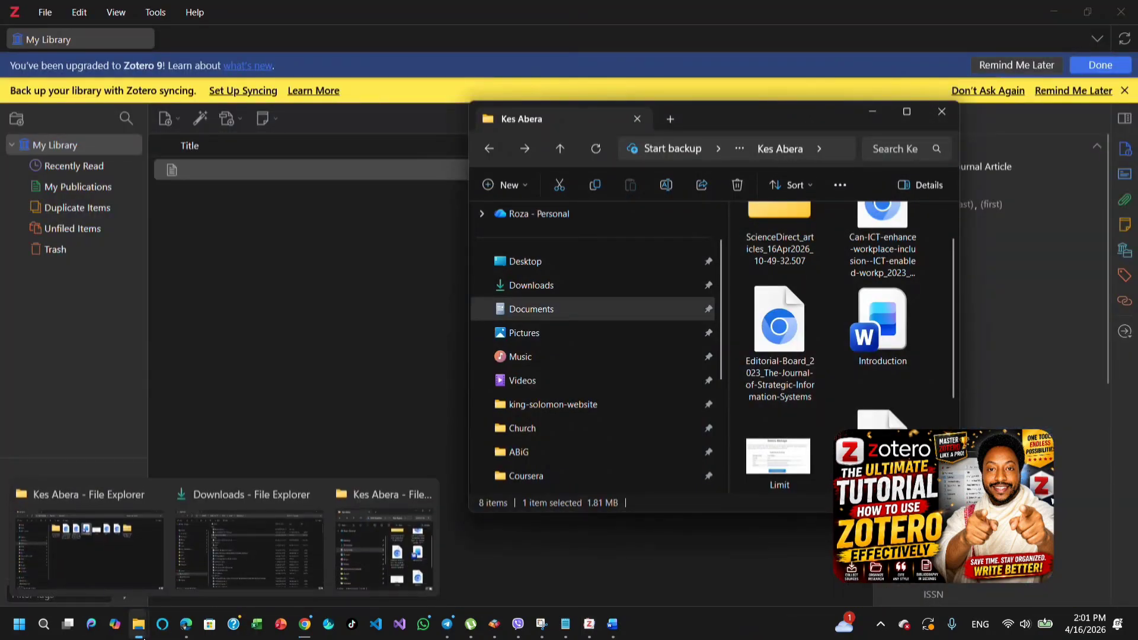
pyautogui.click(321, 496)
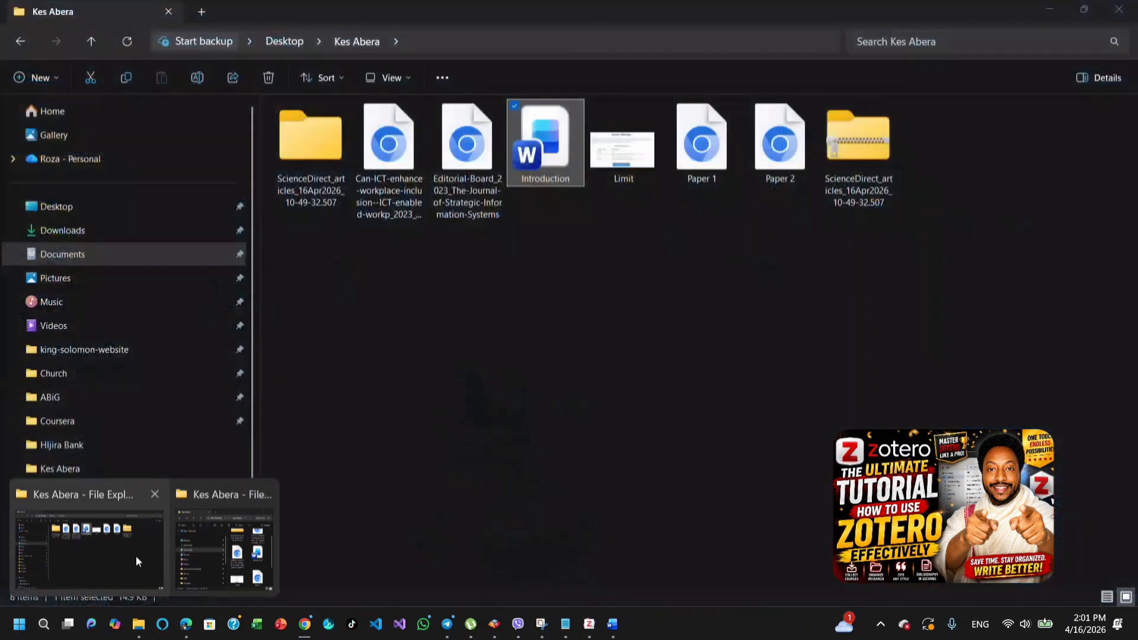
pyautogui.click(136, 556)
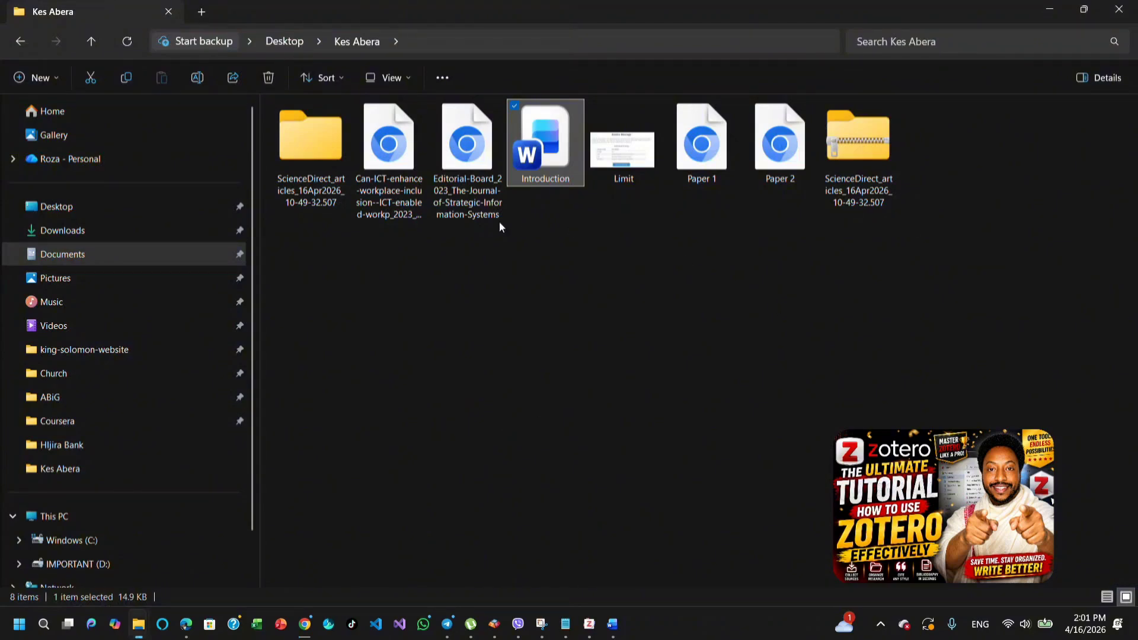
pyautogui.rightClick(704, 151)
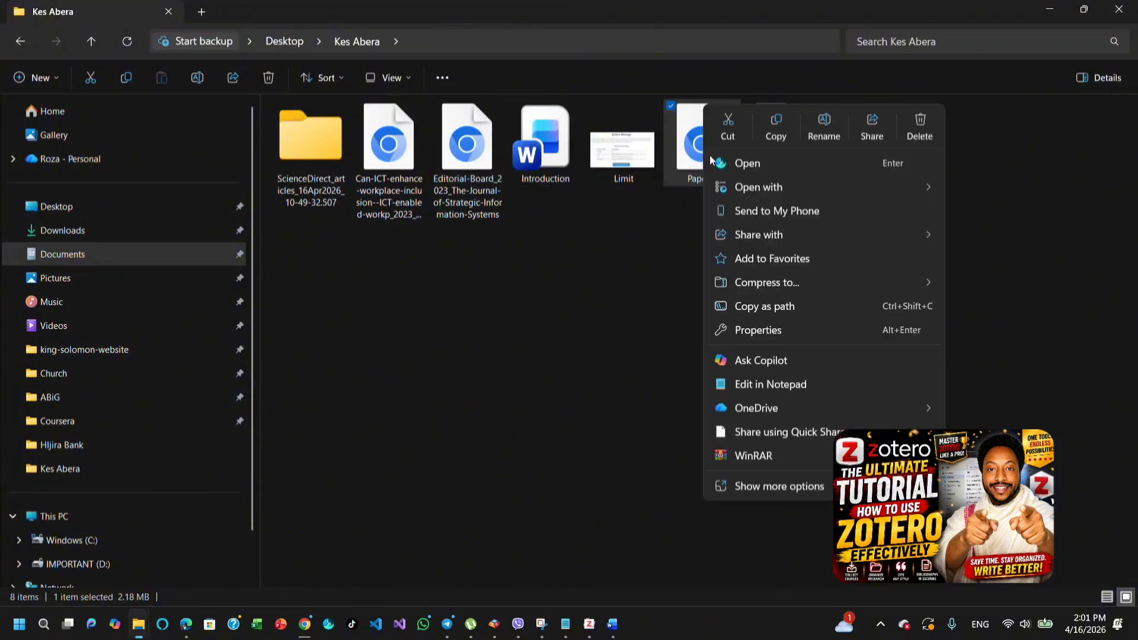
pyautogui.moveTo(780, 191)
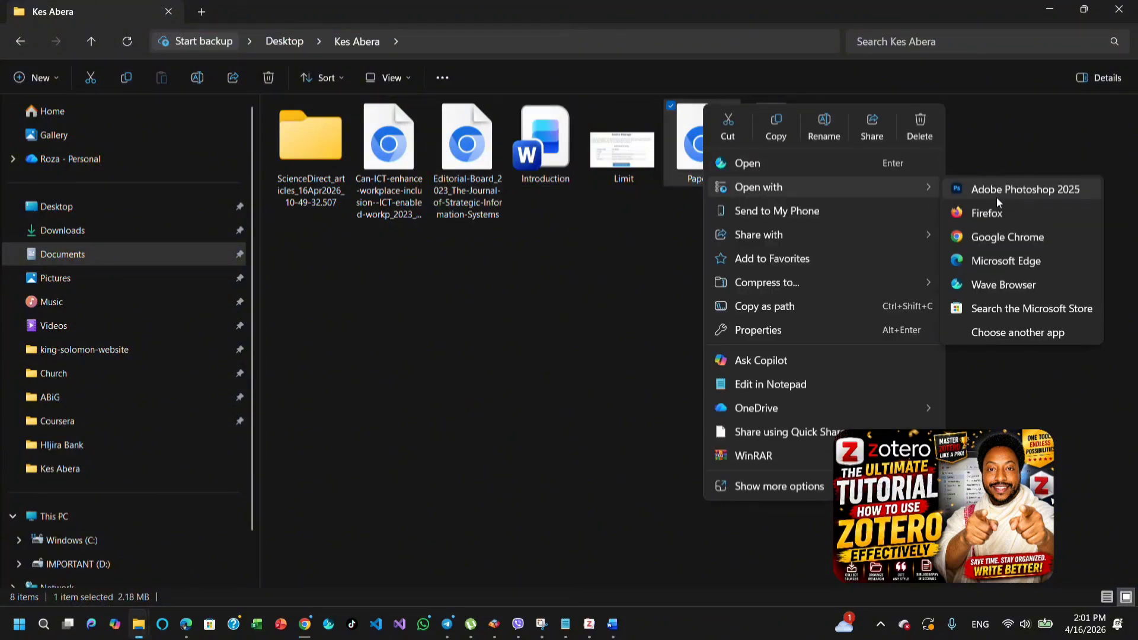
pyautogui.click(1005, 240)
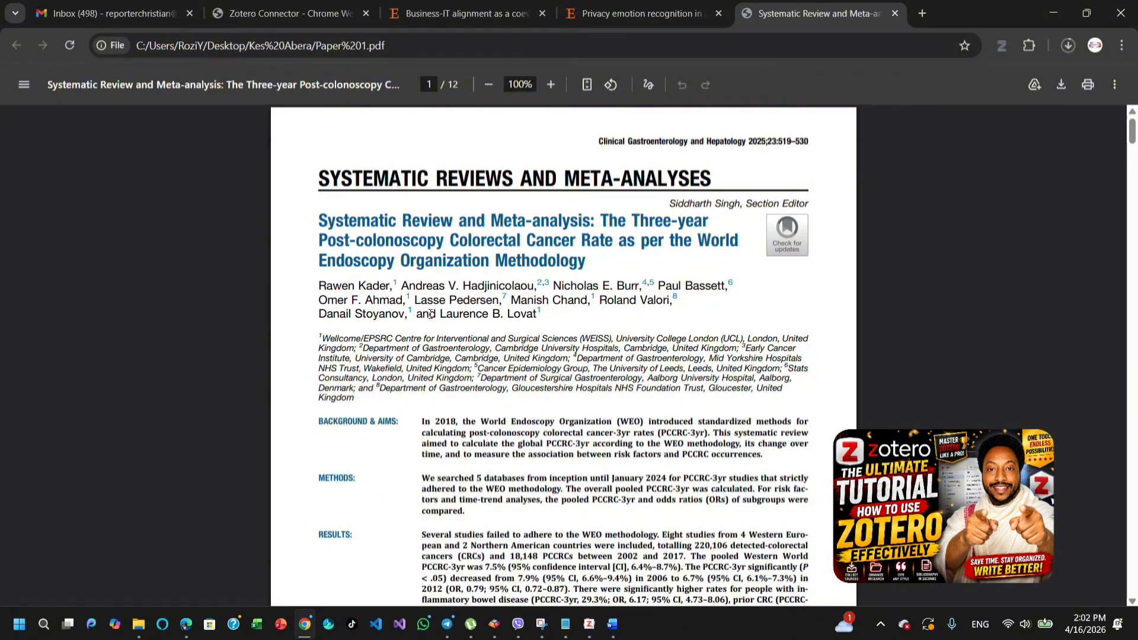
# Detach the Paper 1 PDF into its own Chrome window and place the restored Zotero window beside it.
pyautogui.moveTo(819, 13); pyautogui.dragTo(414, 92)
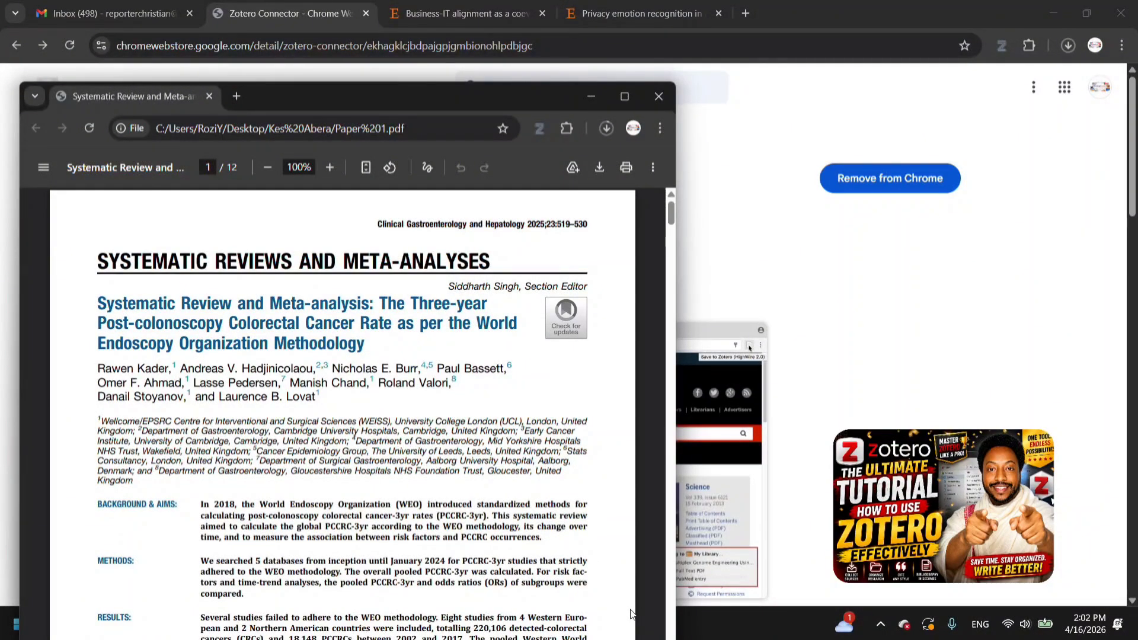
pyautogui.press('super')
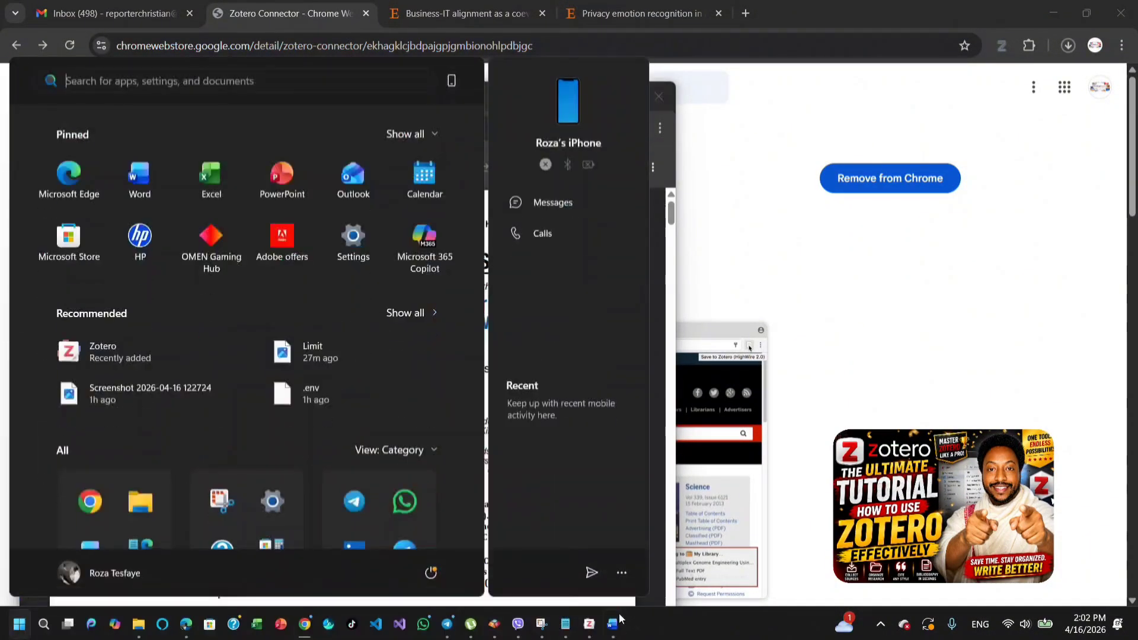
pyautogui.click(589, 624)
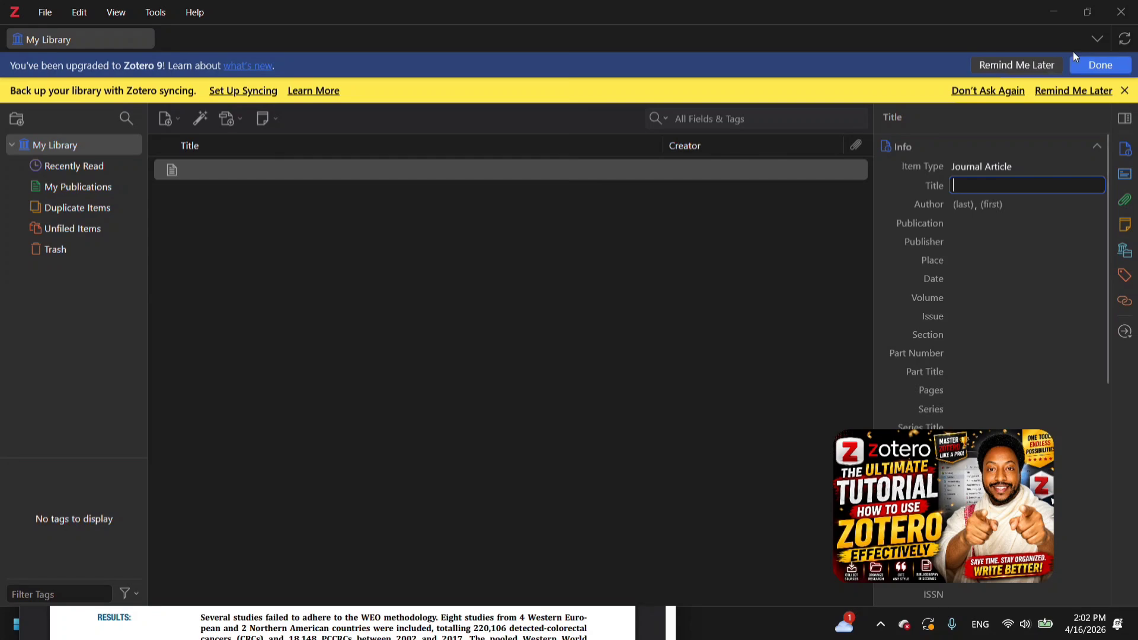
pyautogui.click(1087, 12)
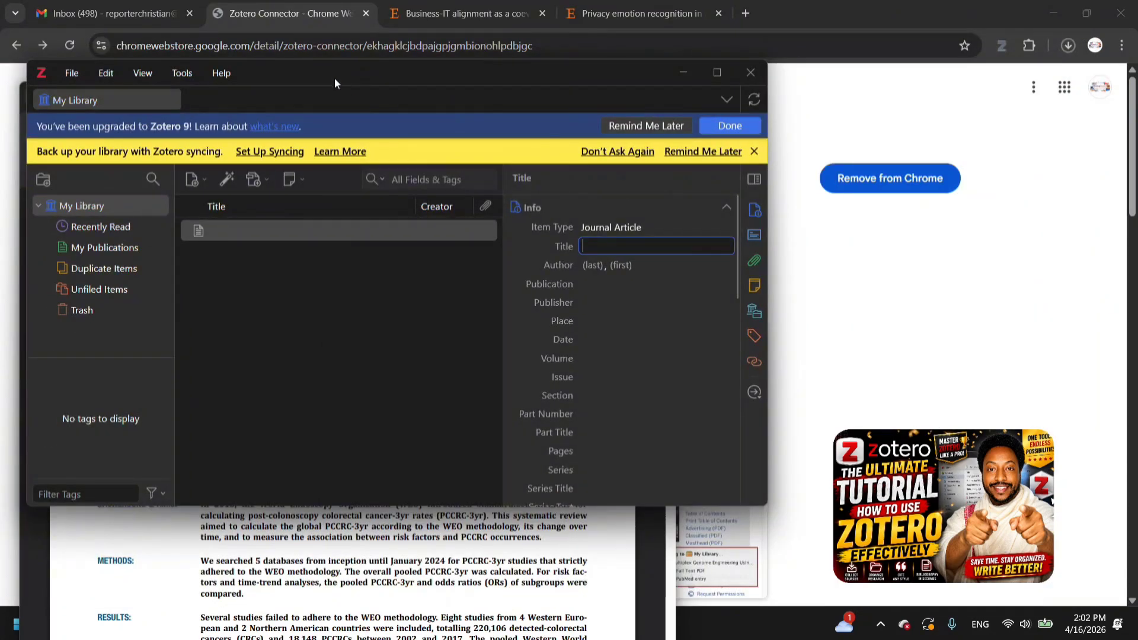
pyautogui.moveTo(335, 77); pyautogui.dragTo(648, 105)
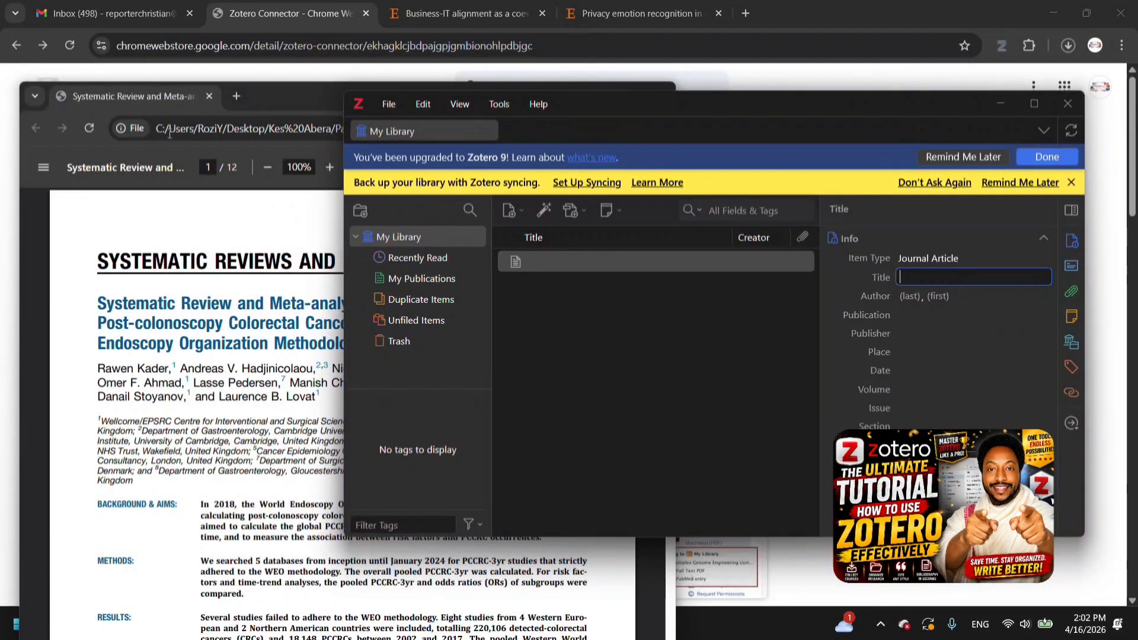
# Compare the Paper 1 PDF with the blank entry and review its Item Type options, keeping Journal Article.
pyautogui.click(143, 226)
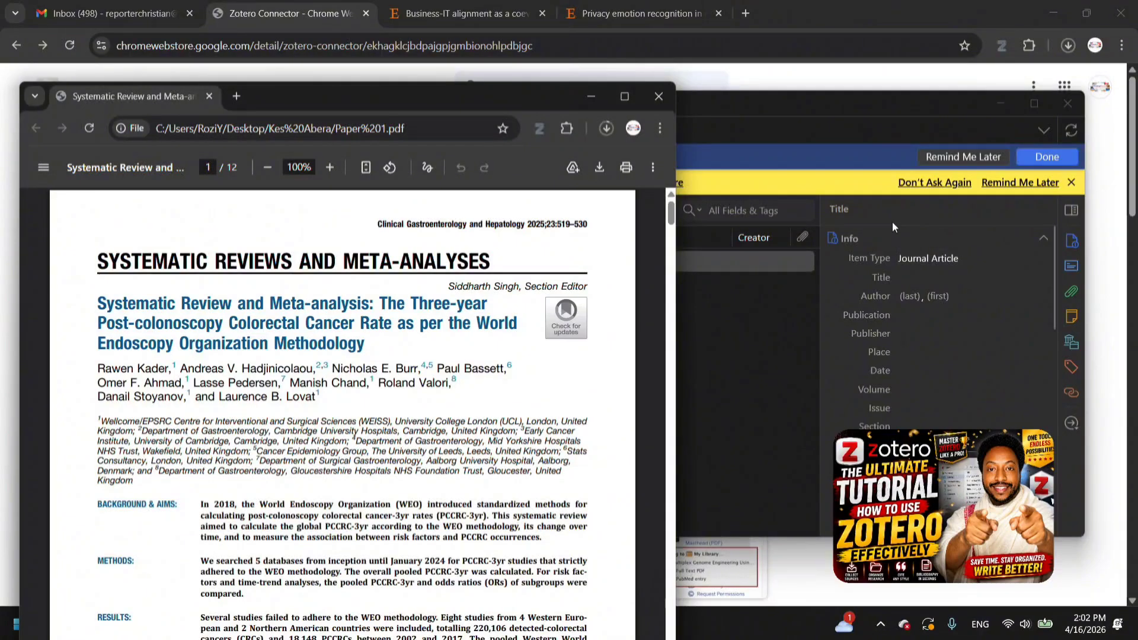
pyautogui.click(774, 149)
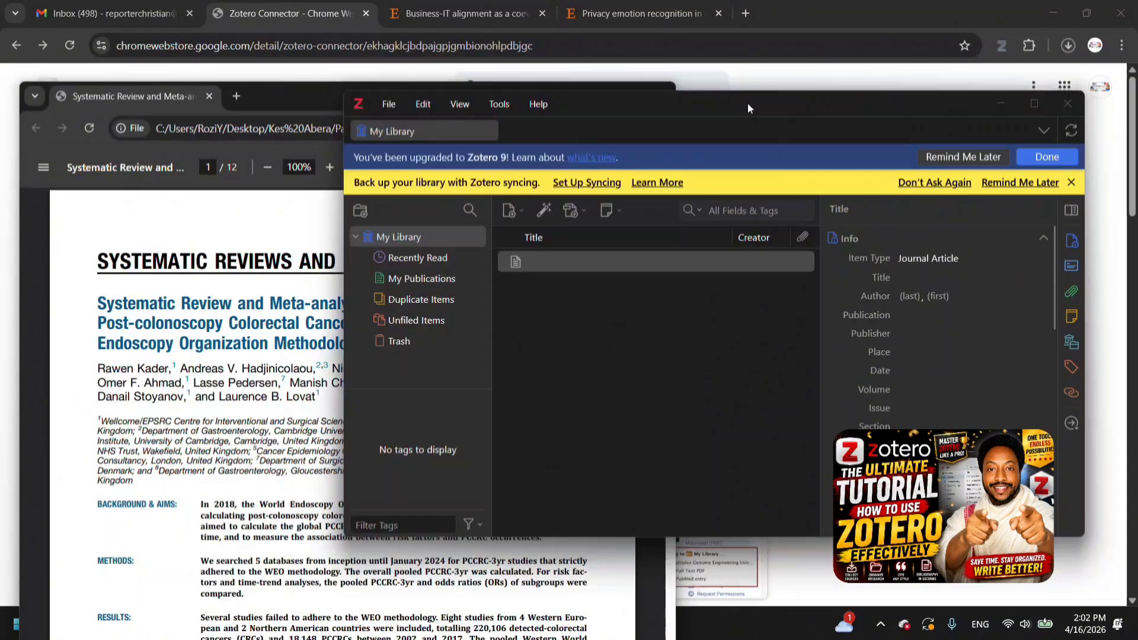
pyautogui.click(927, 259)
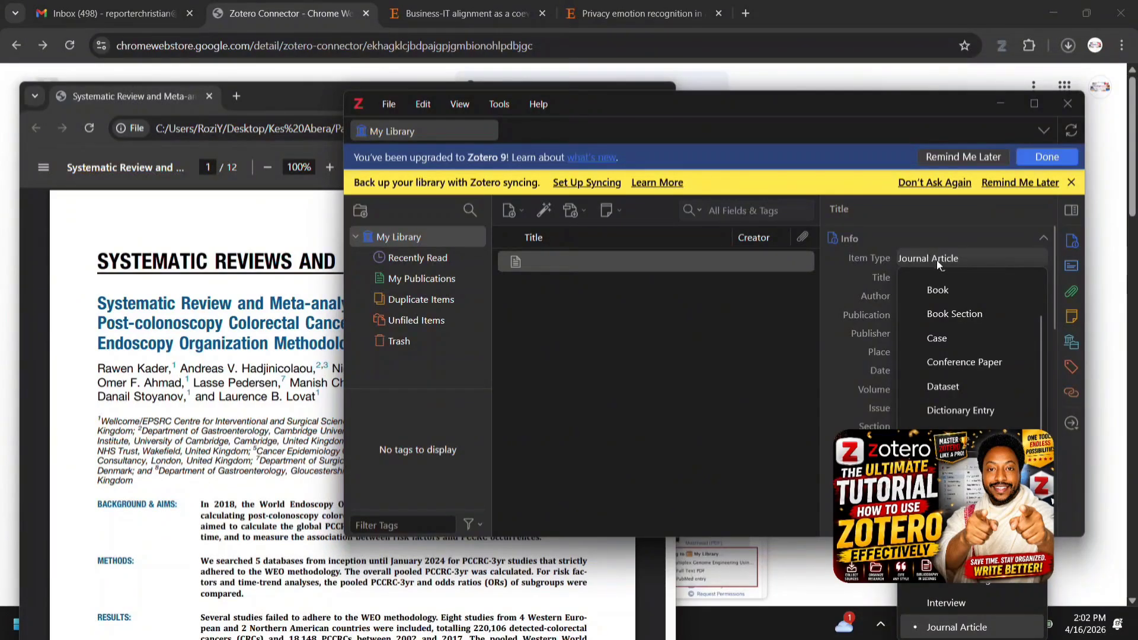
pyautogui.click(937, 261)
pyautogui.click(938, 276)
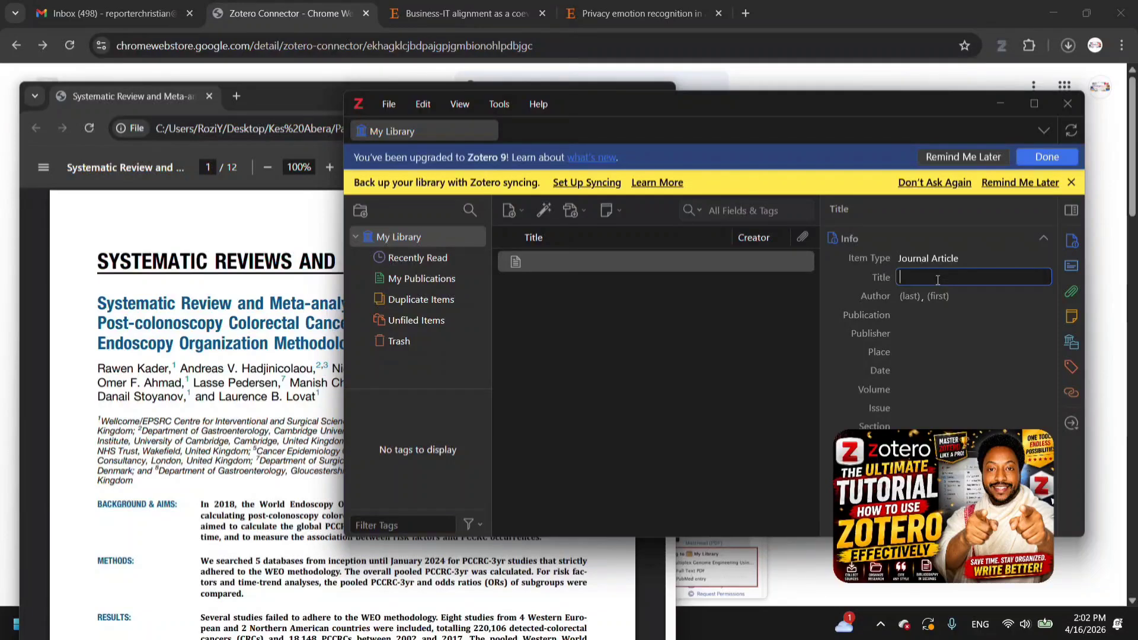
# Copy the full paper title from the first page of the PDF into the Title field of the Zotero entry.
pyautogui.click(21, 245)
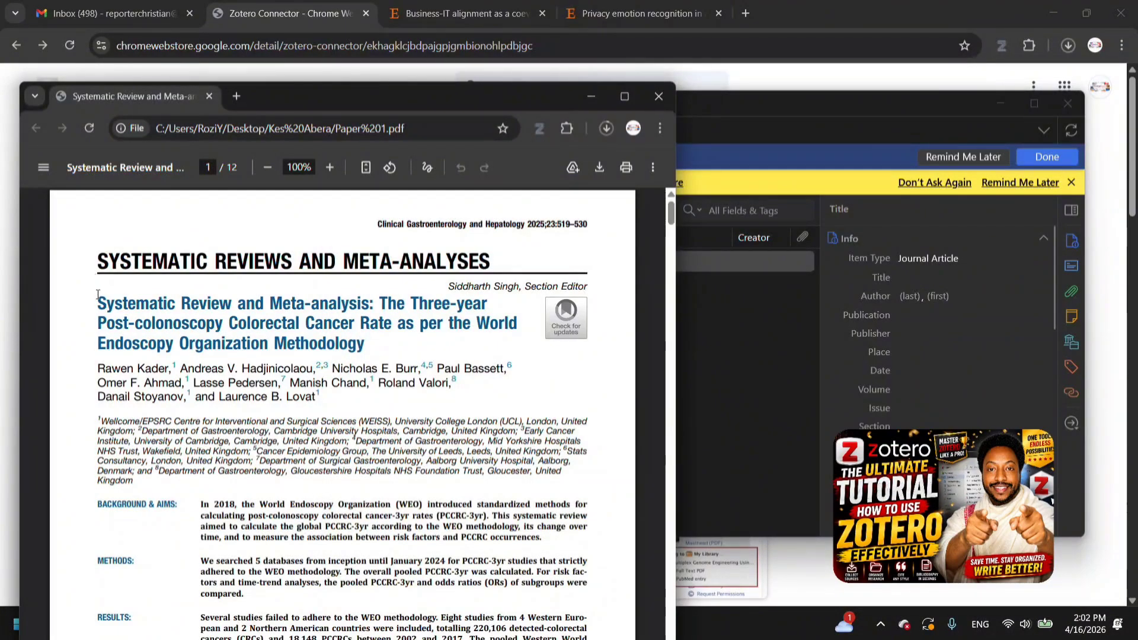
pyautogui.moveTo(98, 295); pyautogui.dragTo(366, 347)
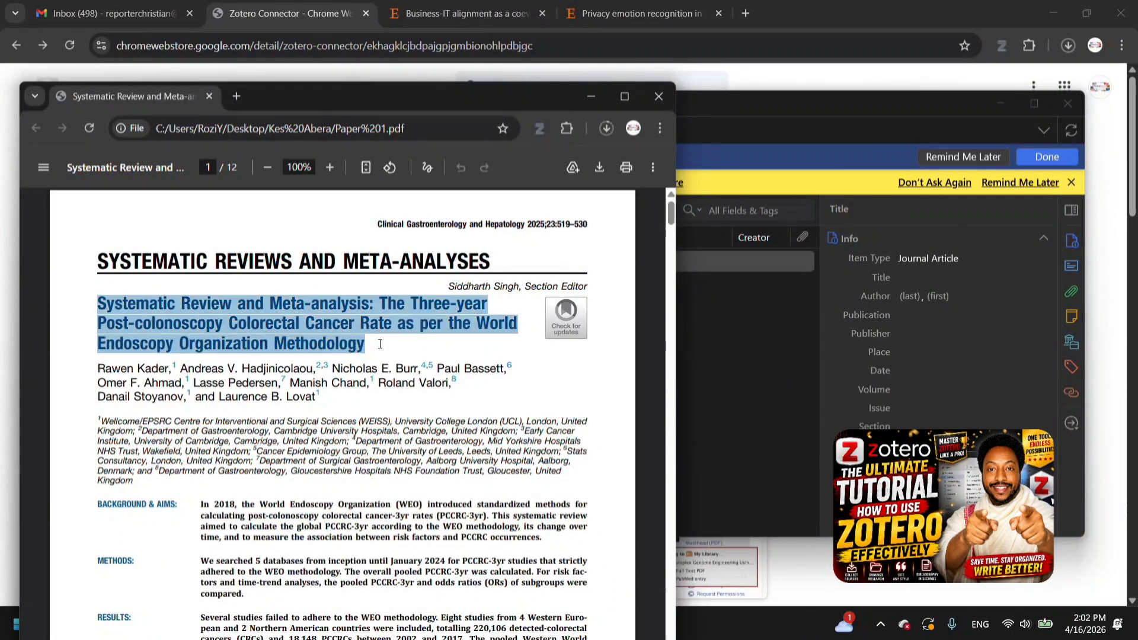
pyautogui.rightClick(299, 310)
pyautogui.click(348, 328)
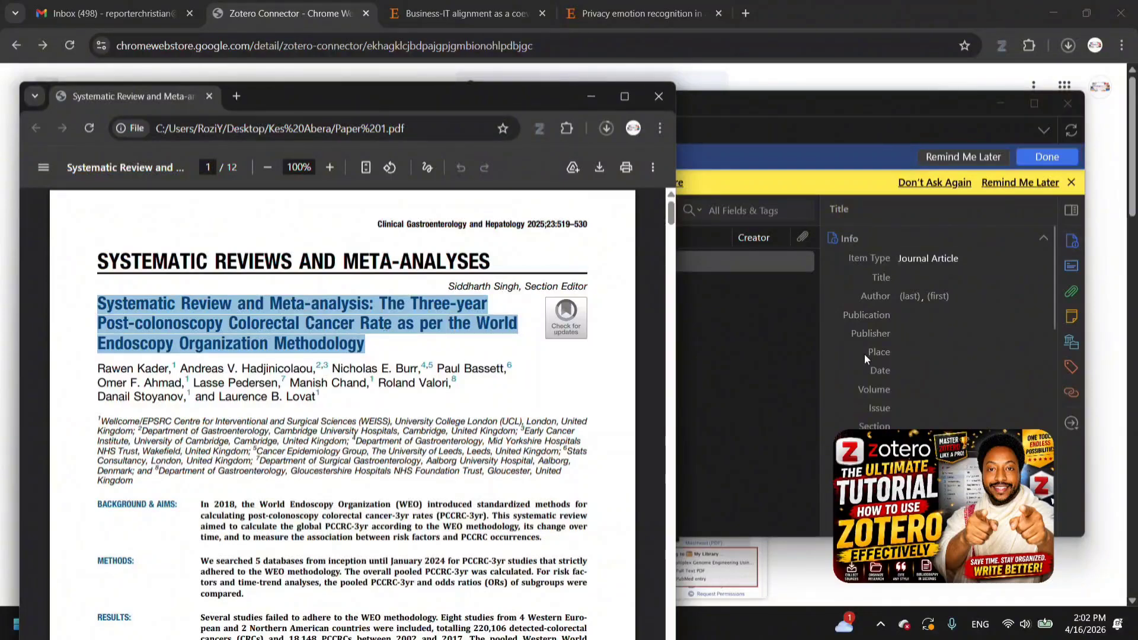
pyautogui.click(912, 278)
pyautogui.rightClick(913, 287)
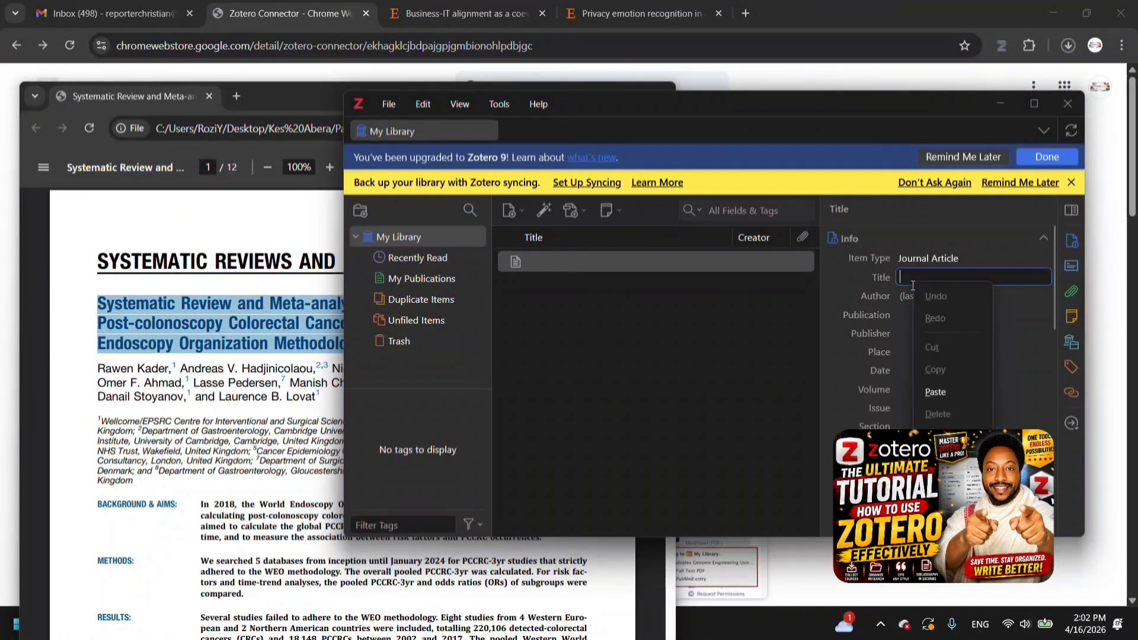
pyautogui.click(937, 392)
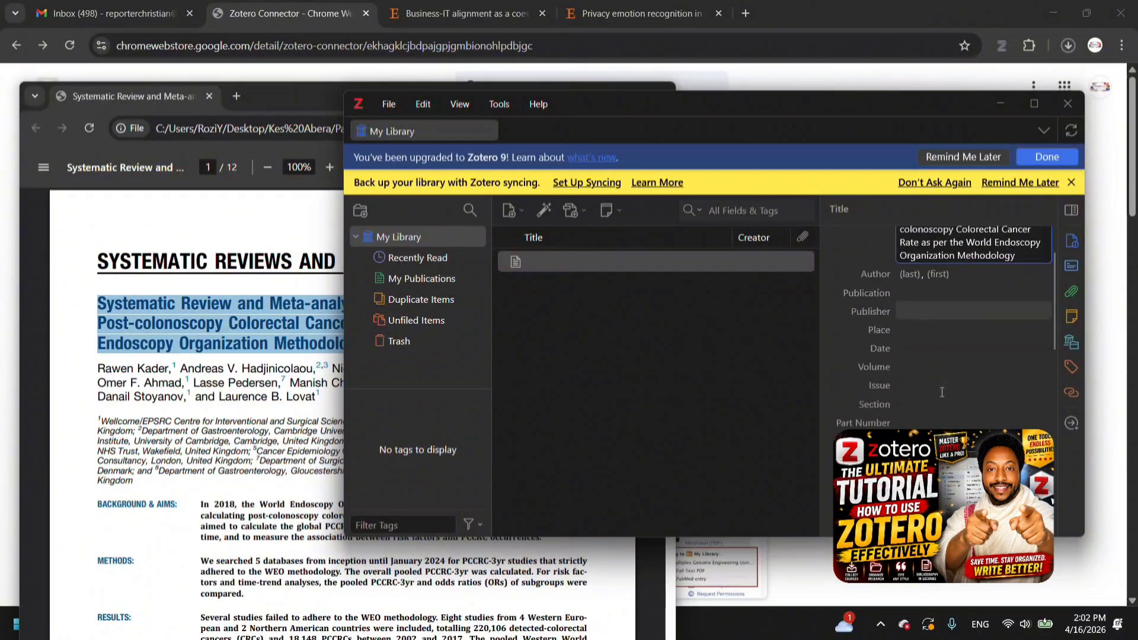
pyautogui.scroll(3, 942, 391)
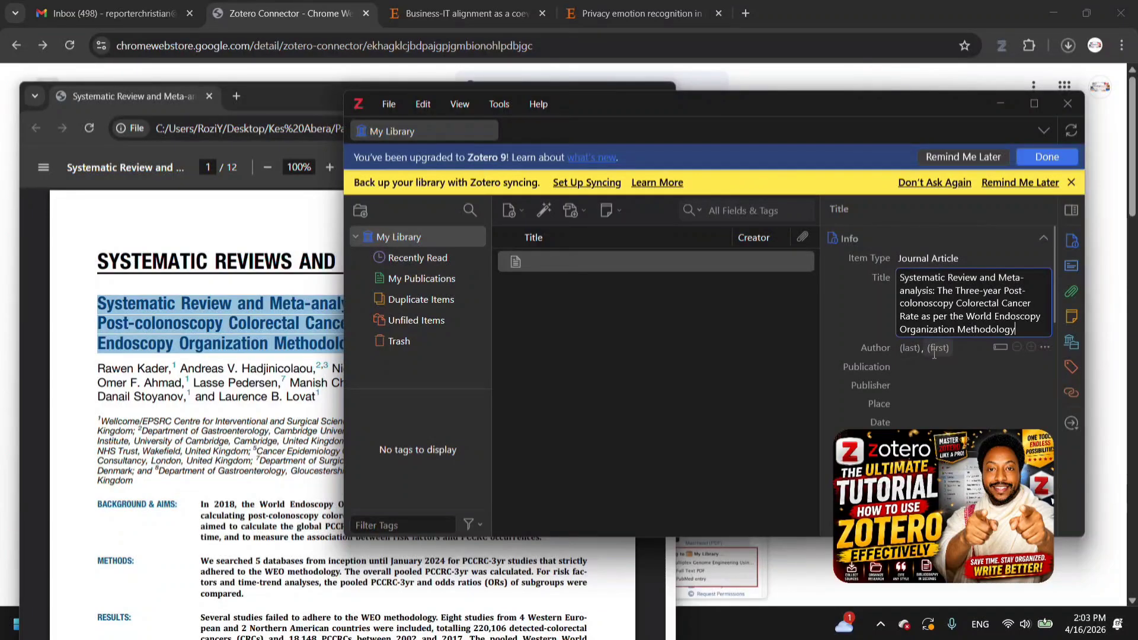
# Copy the complete author list from the PDF's first page into the Author field of the Zotero entry.
pyautogui.click(172, 396)
pyautogui.moveTo(96, 368); pyautogui.dragTo(293, 382)
pyautogui.rightClick(294, 379)
pyautogui.click(264, 403)
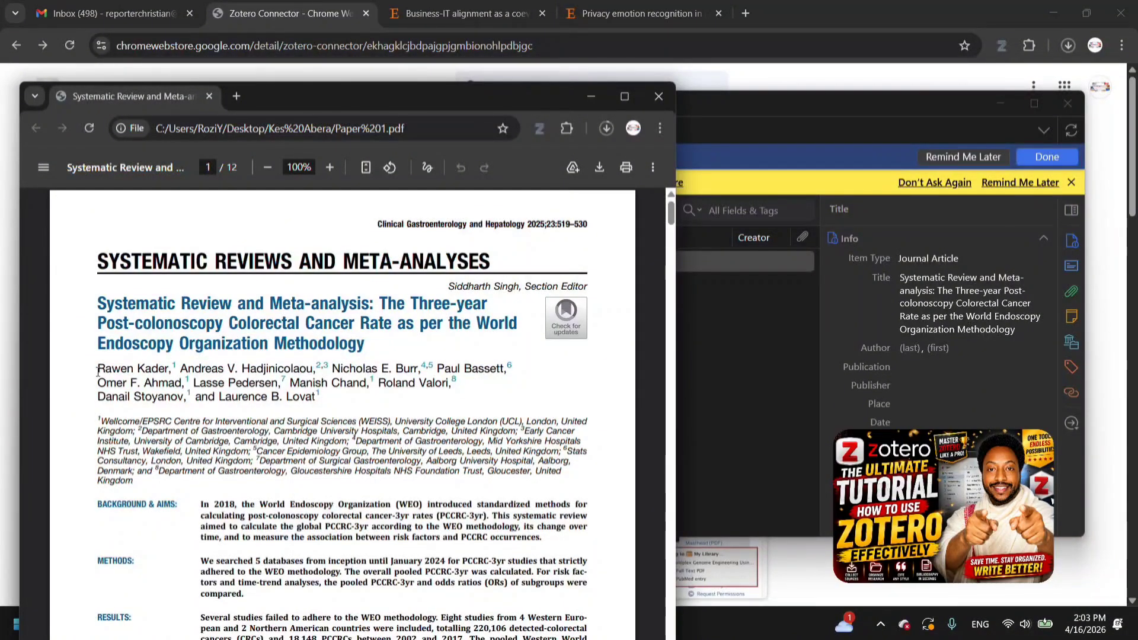
pyautogui.moveTo(97, 372); pyautogui.dragTo(319, 398)
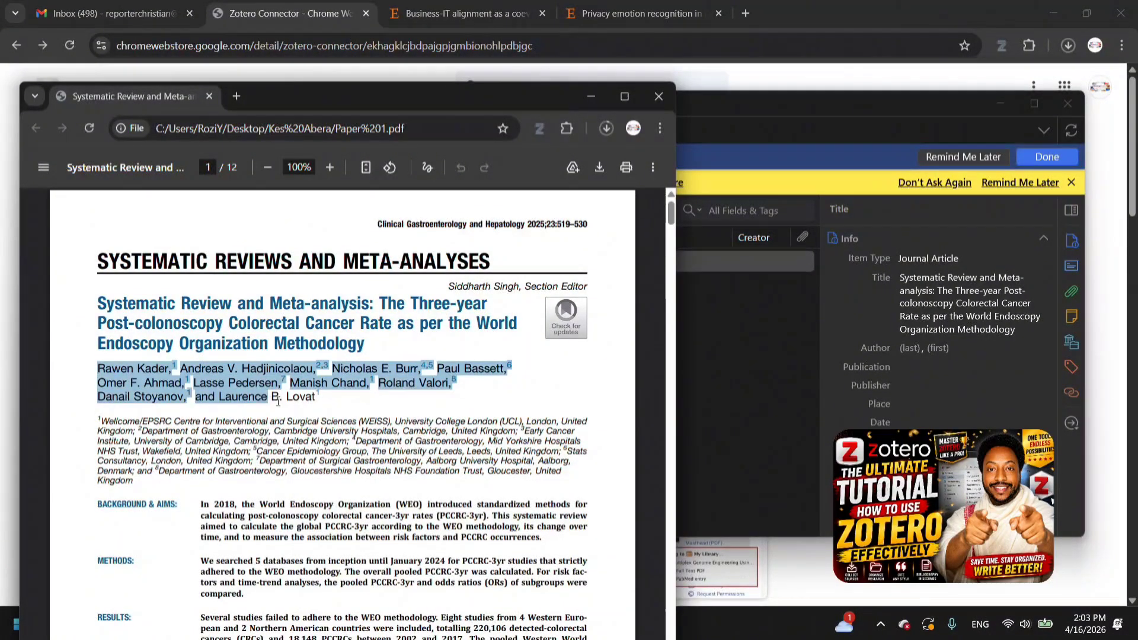
pyautogui.rightClick(256, 378)
pyautogui.click(284, 396)
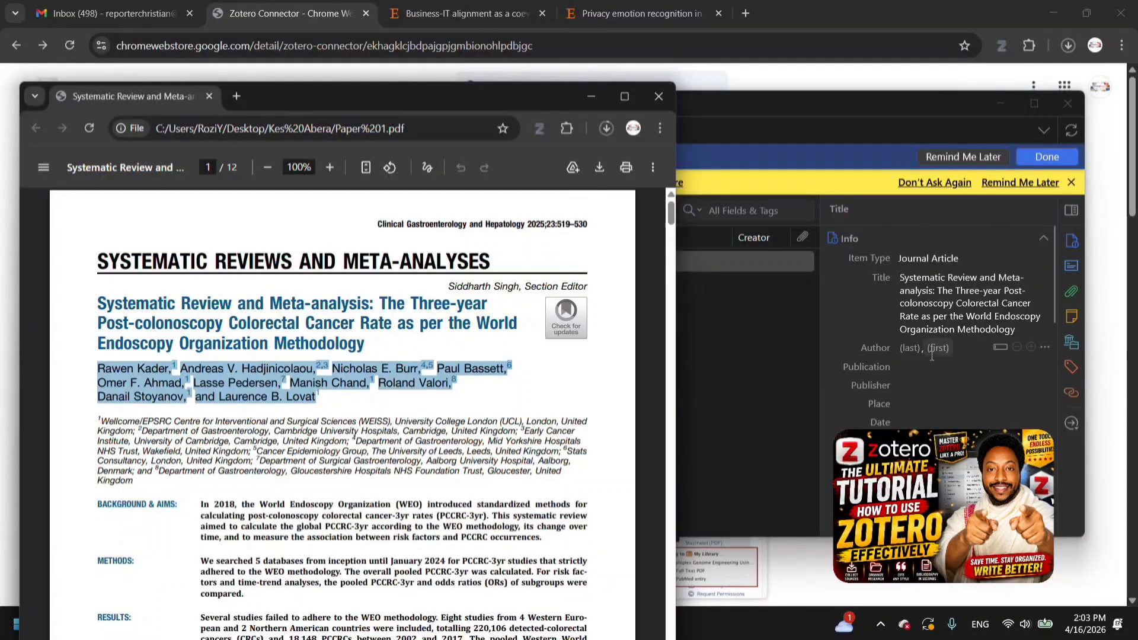
pyautogui.click(931, 355)
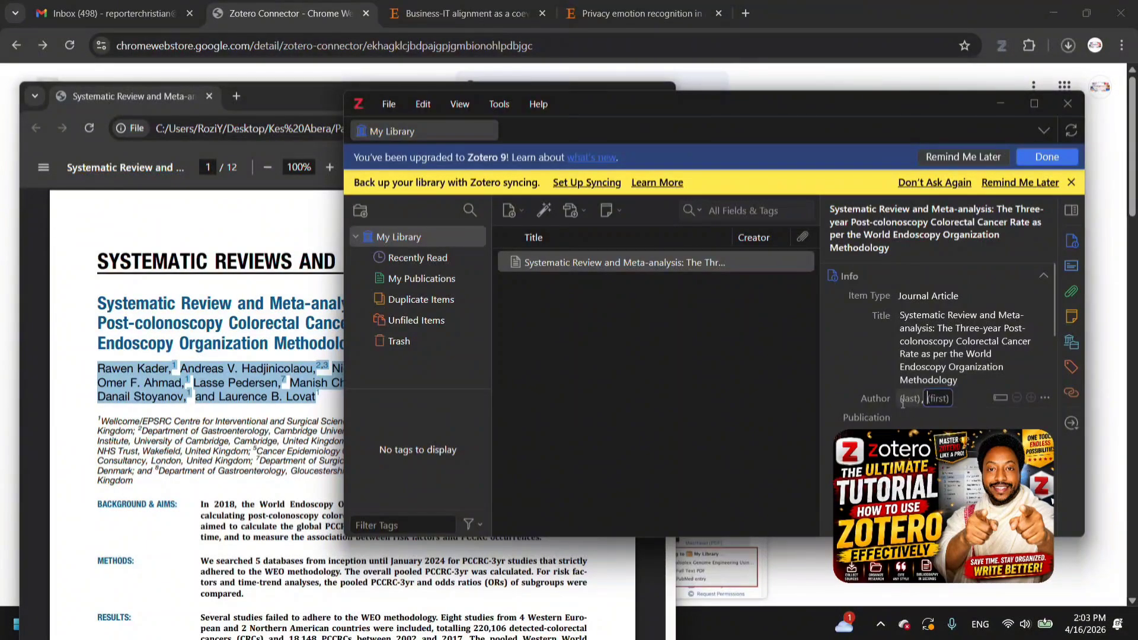
pyautogui.click(905, 399)
pyautogui.hotkey('ctrl', 'v')
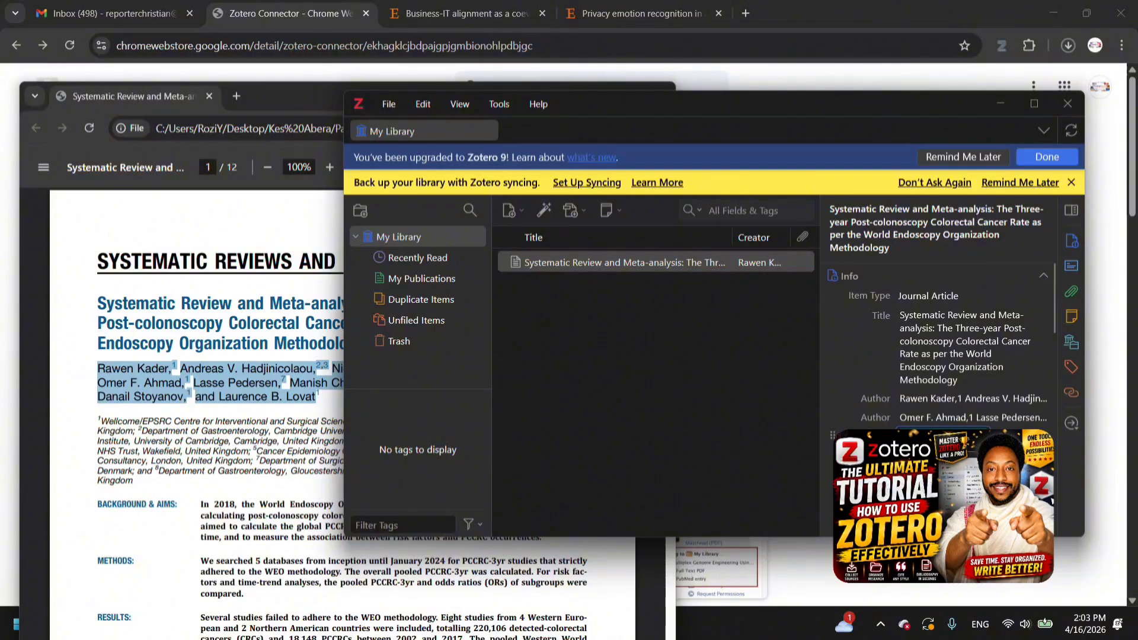
# Examine the entry's remaining info fields and its listing in the maximized Zotero window, then return to the side-by-side windows.
pyautogui.scroll(-6, 905, 398)
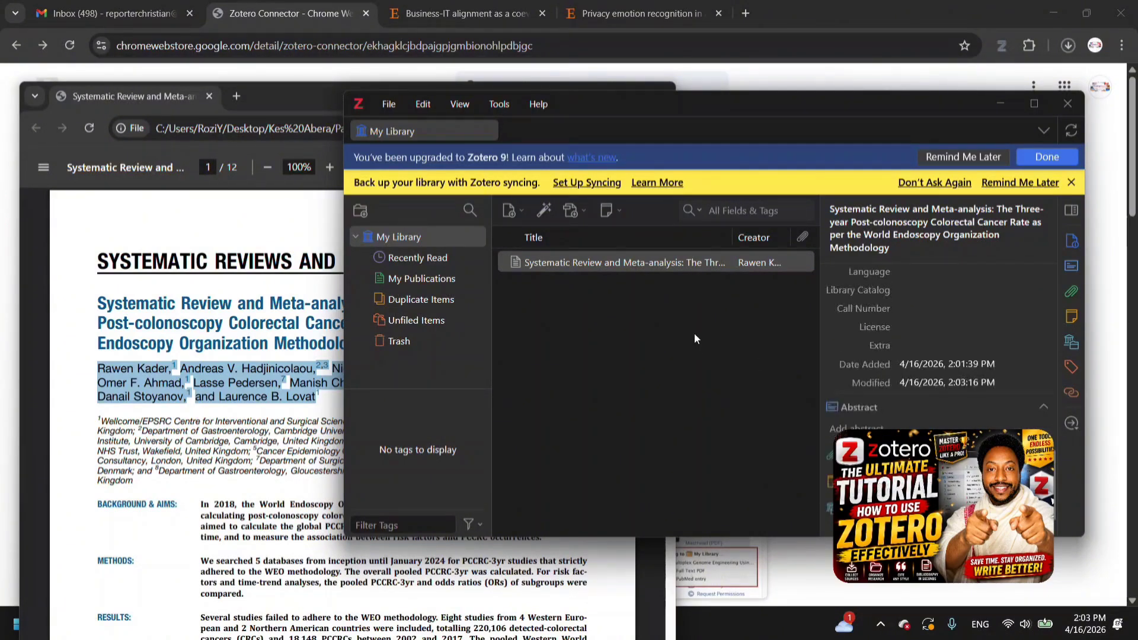
pyautogui.click(1045, 106)
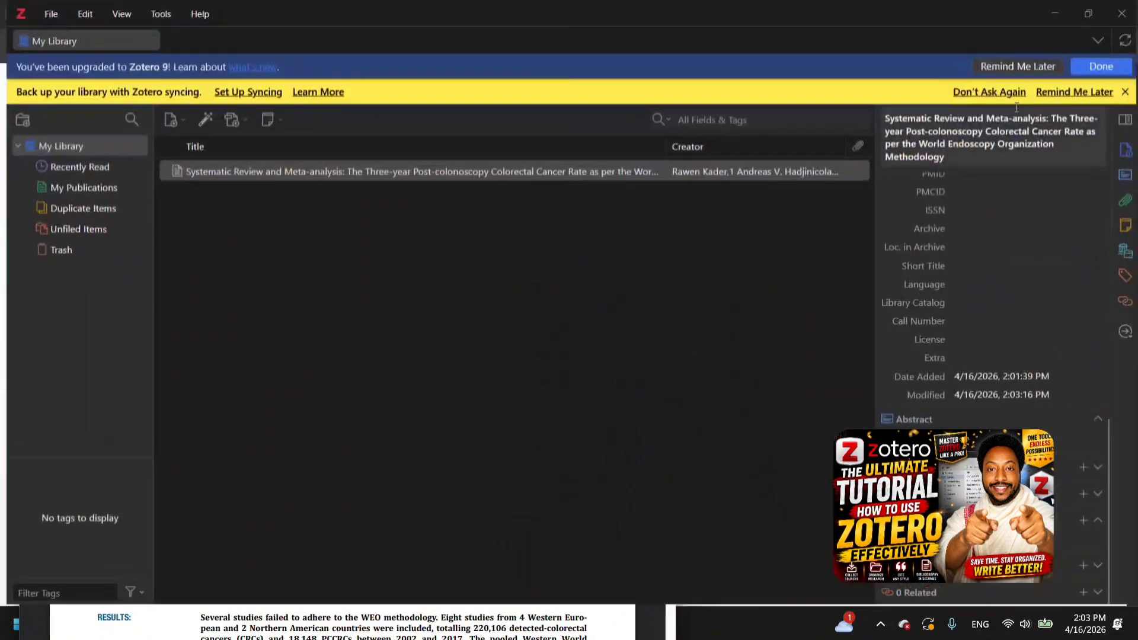
pyautogui.click(257, 175)
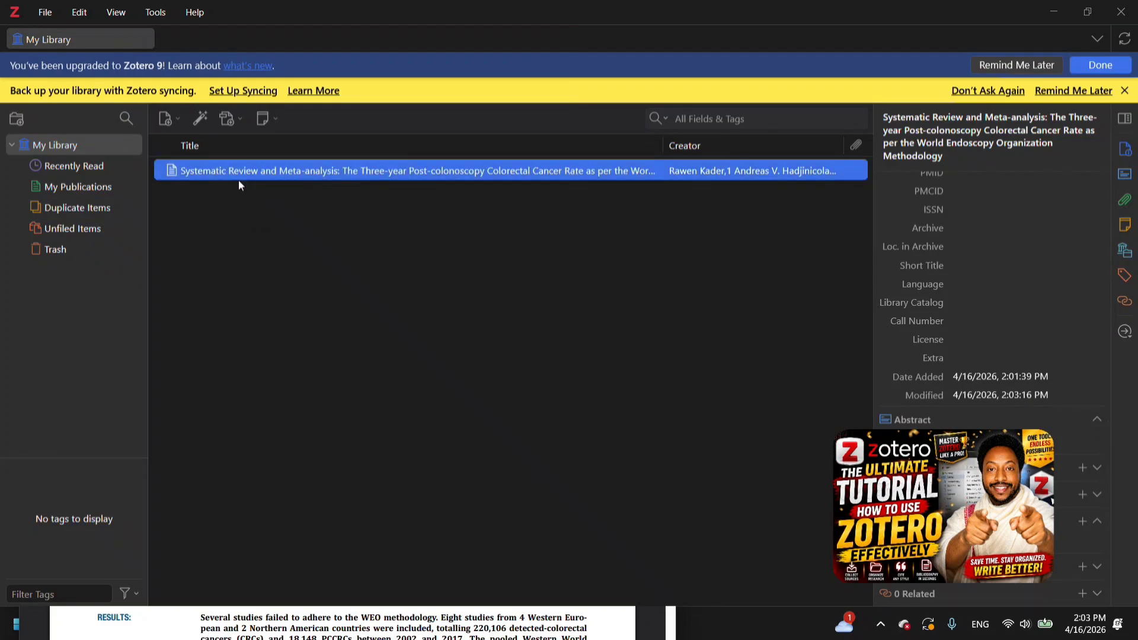
pyautogui.click(1098, 13)
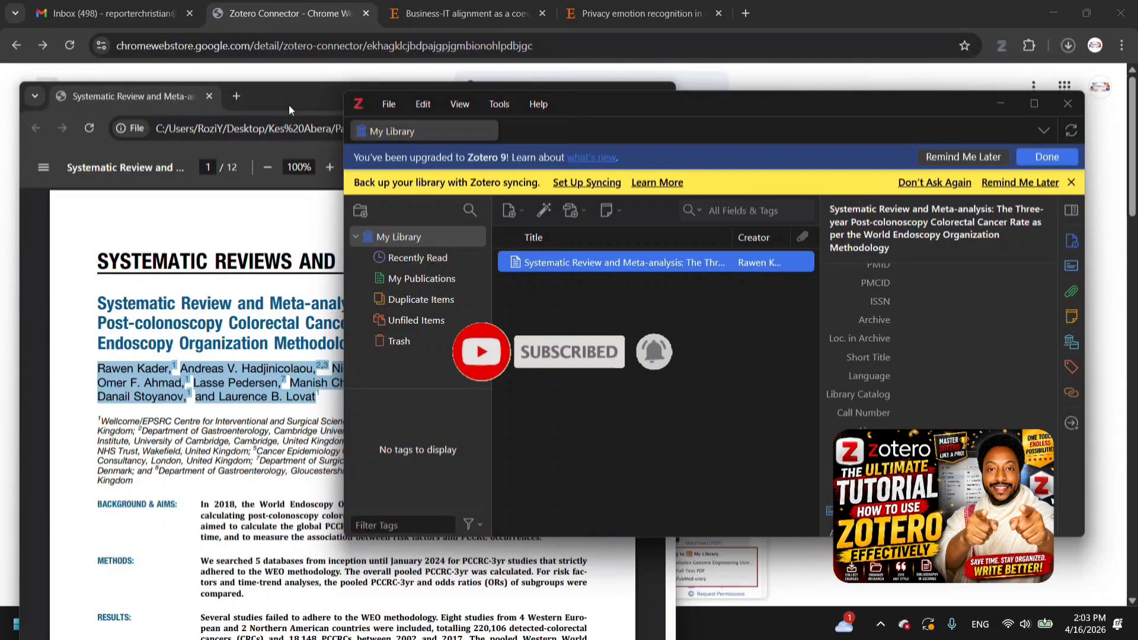
pyautogui.moveTo(279, 100); pyautogui.dragTo(239, 109)
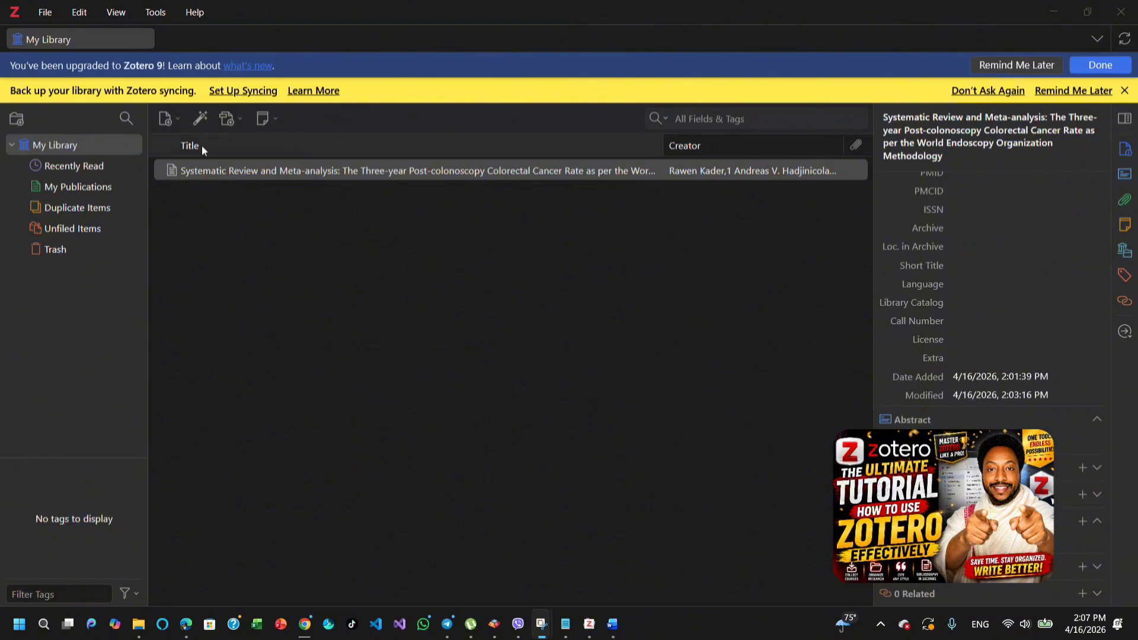
# Create a new collection named Journal 1 in My Library.
pyautogui.rightClick(52, 147)
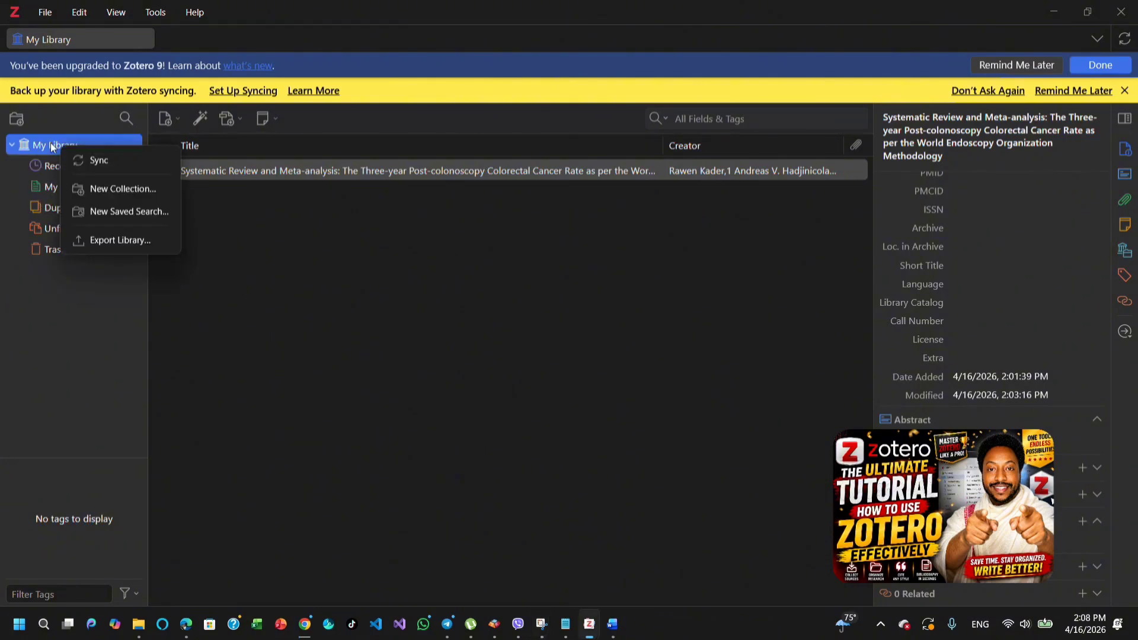
pyautogui.click(102, 190)
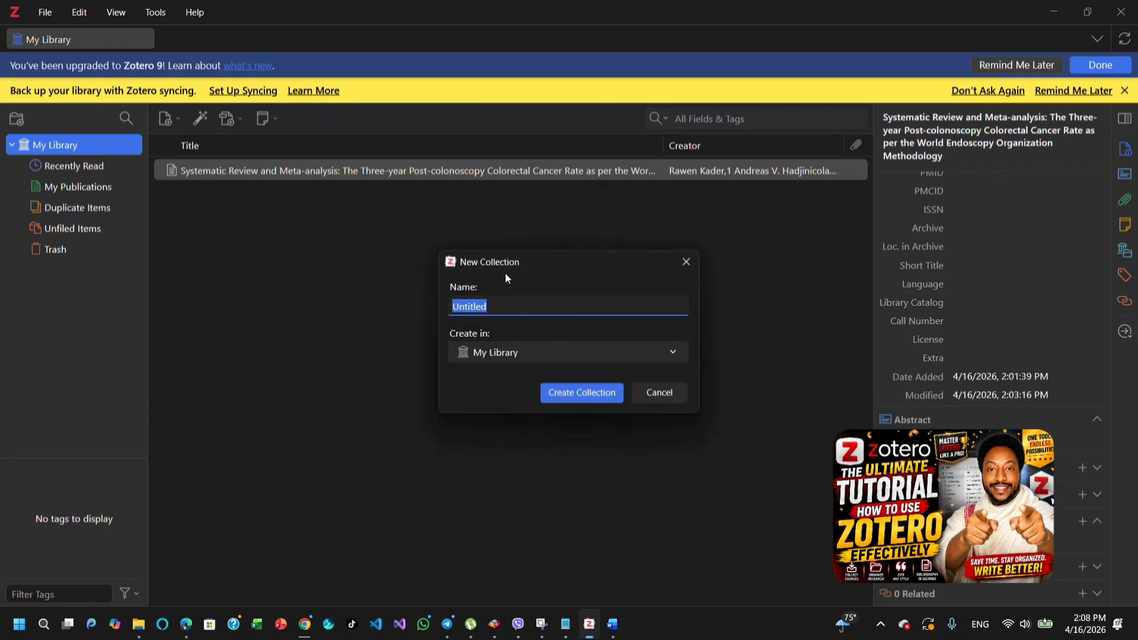
pyautogui.write('JOurnal')
pyautogui.press('BackSpace')
pyautogui.press('BackSpace')
pyautogui.press('BackSpace')
pyautogui.press('BackSpace')
pyautogui.press('BackSpace')
pyautogui.press('BackSpace')
pyautogui.write('ournal 1')
pyautogui.click(569, 356)
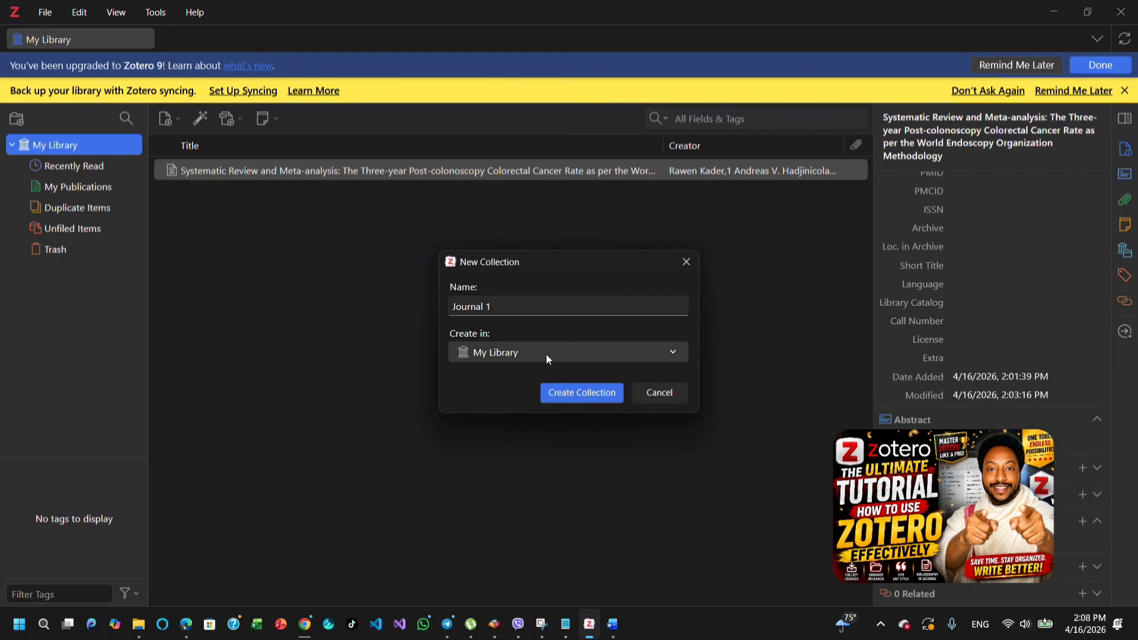
pyautogui.click(594, 394)
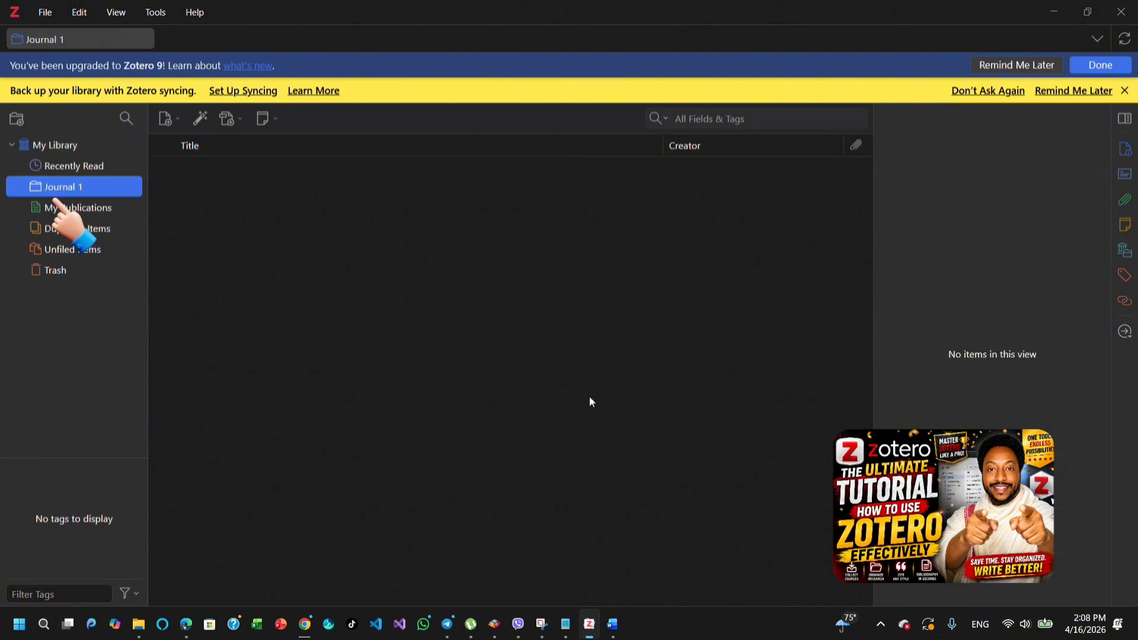
# Create a subcollection named VIP inside the Journal 1 collection.
pyautogui.rightClick(78, 195)
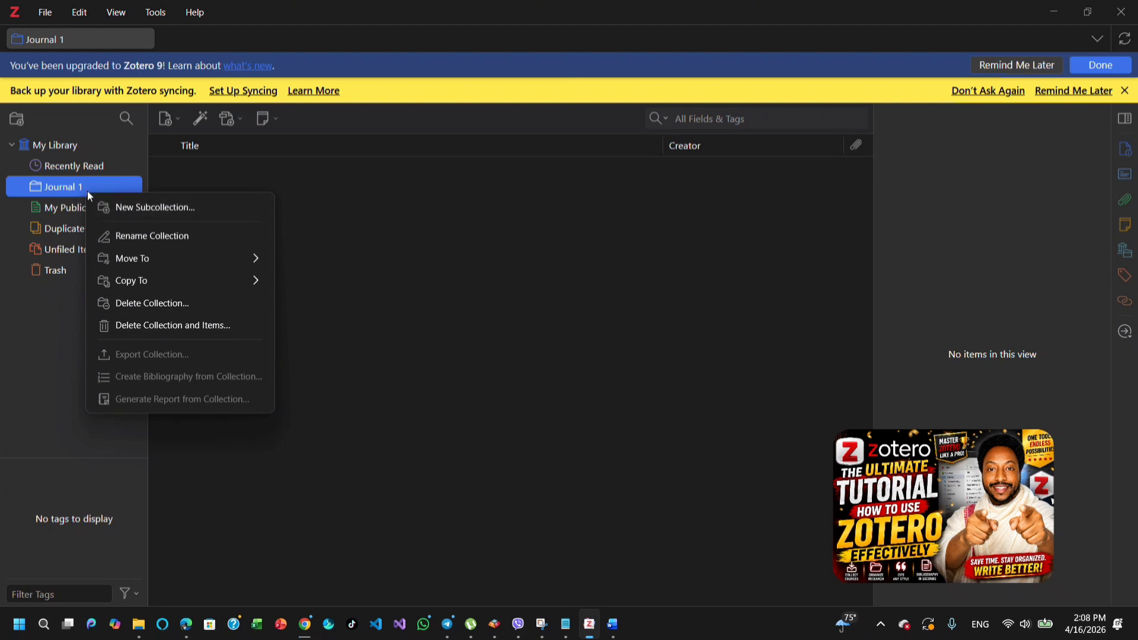
pyautogui.click(144, 217)
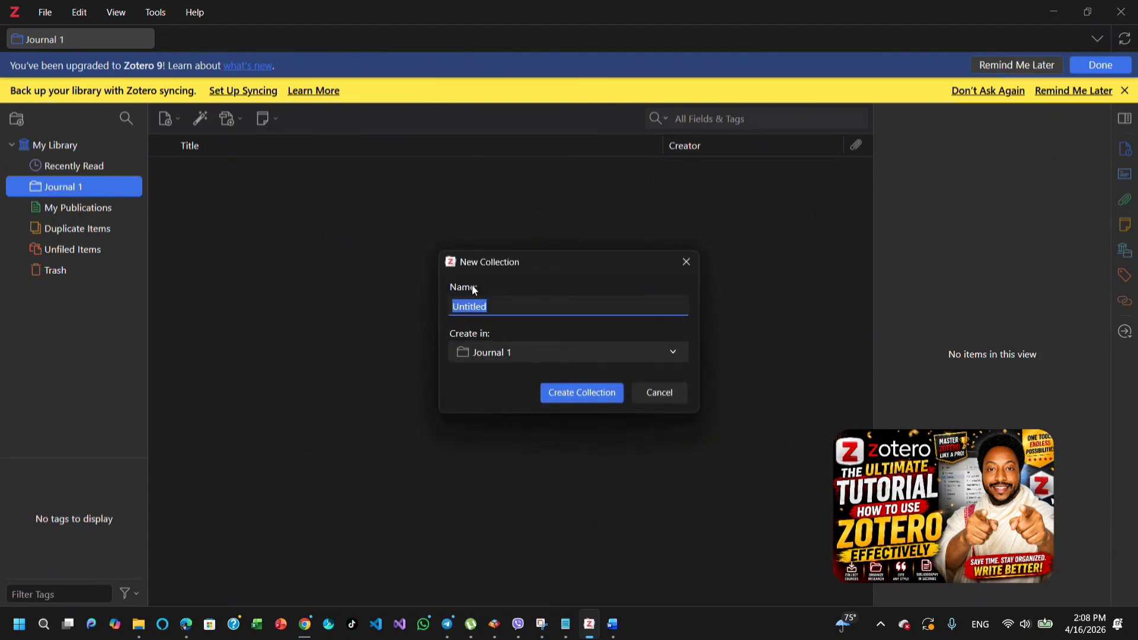
pyautogui.write('VIP')
pyautogui.click(581, 395)
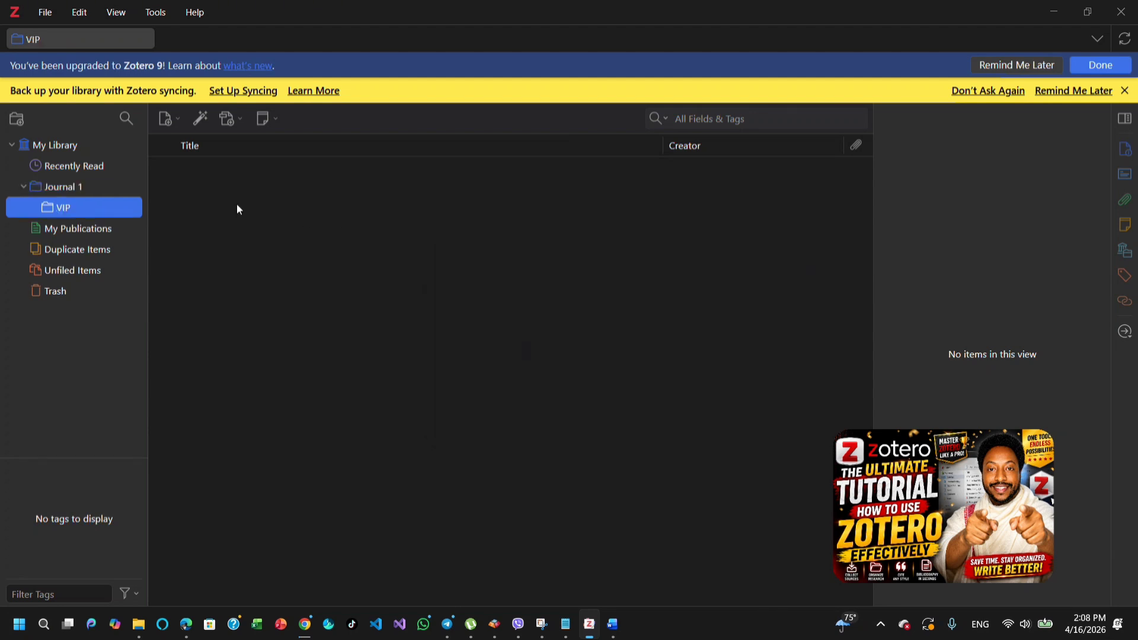
# Create a second collection named Journal 2 directly in My Library.
pyautogui.rightClick(76, 149)
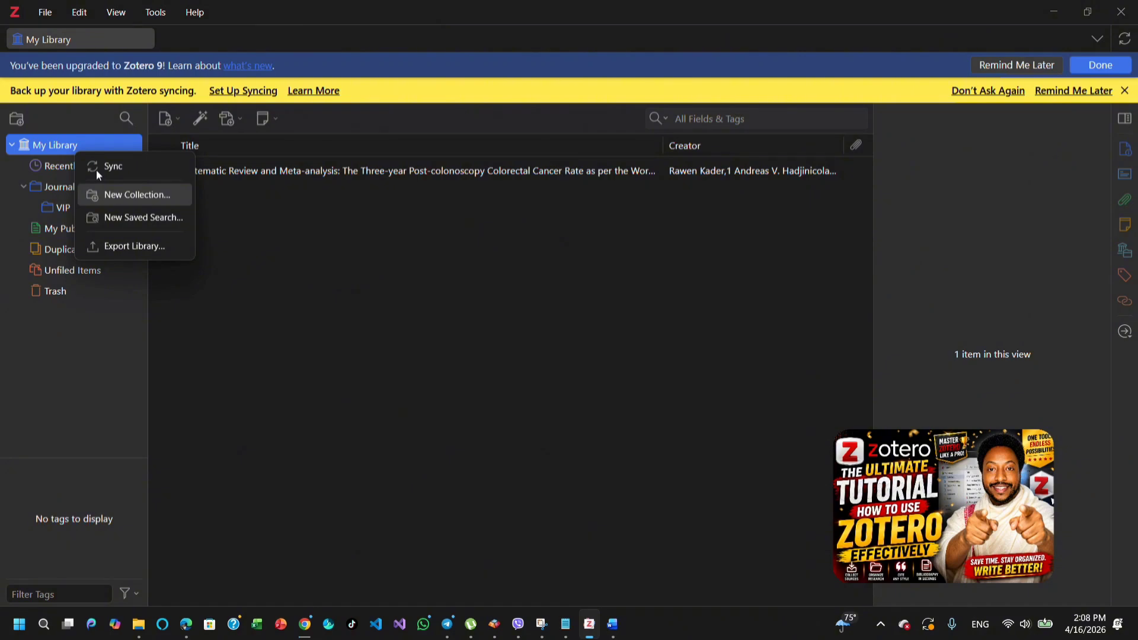
pyautogui.click(126, 194)
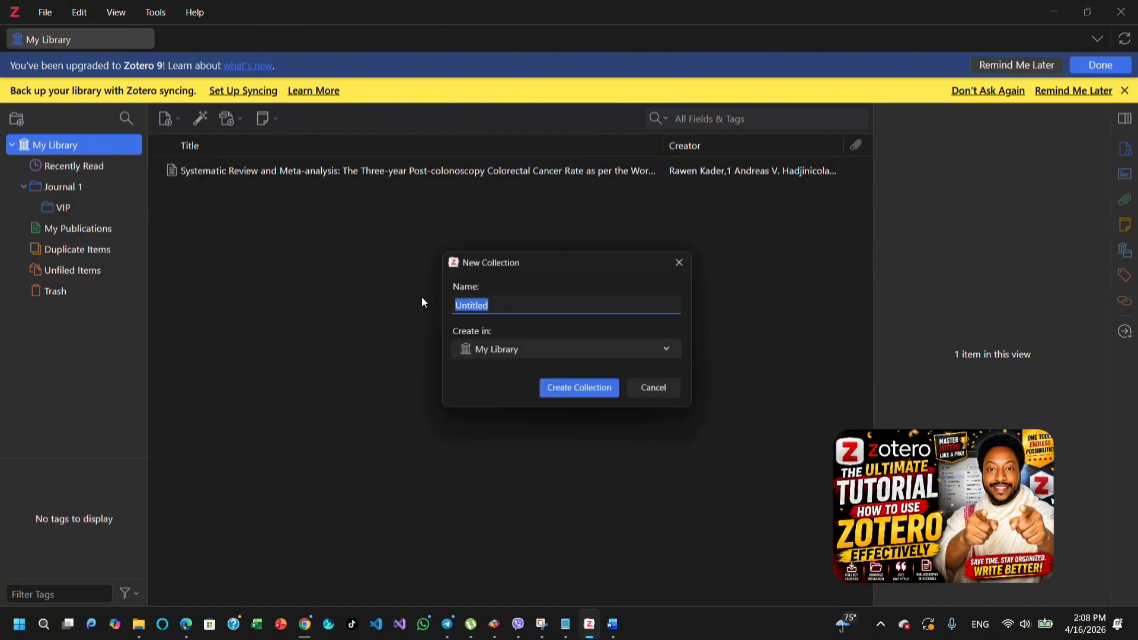
pyautogui.write('Jou')
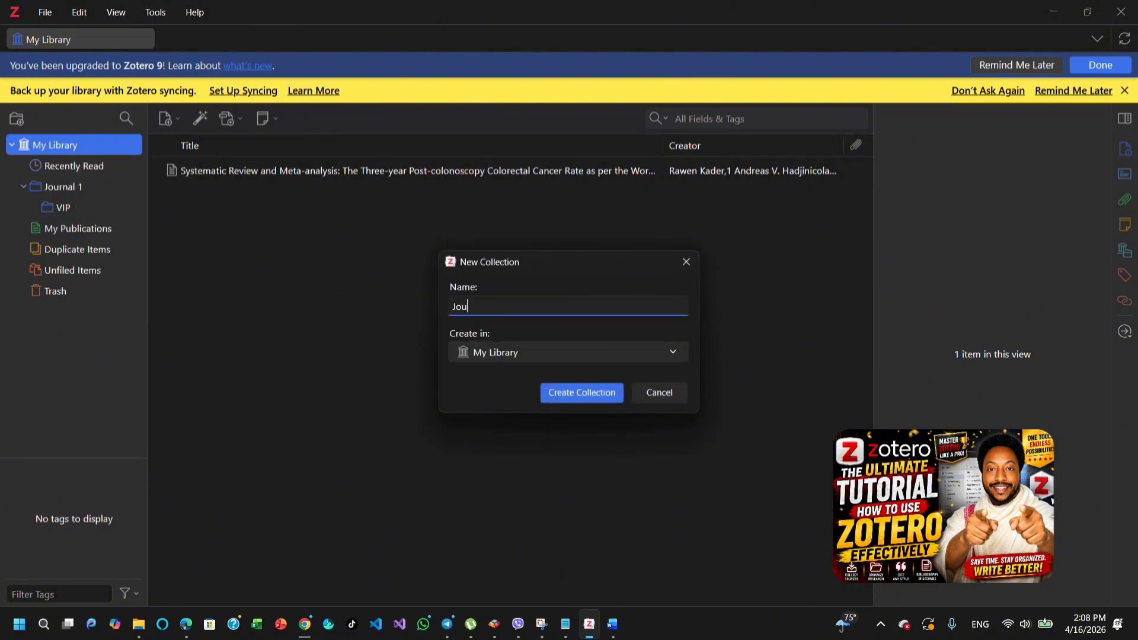
pyautogui.write('rnal 2')
pyautogui.click(586, 395)
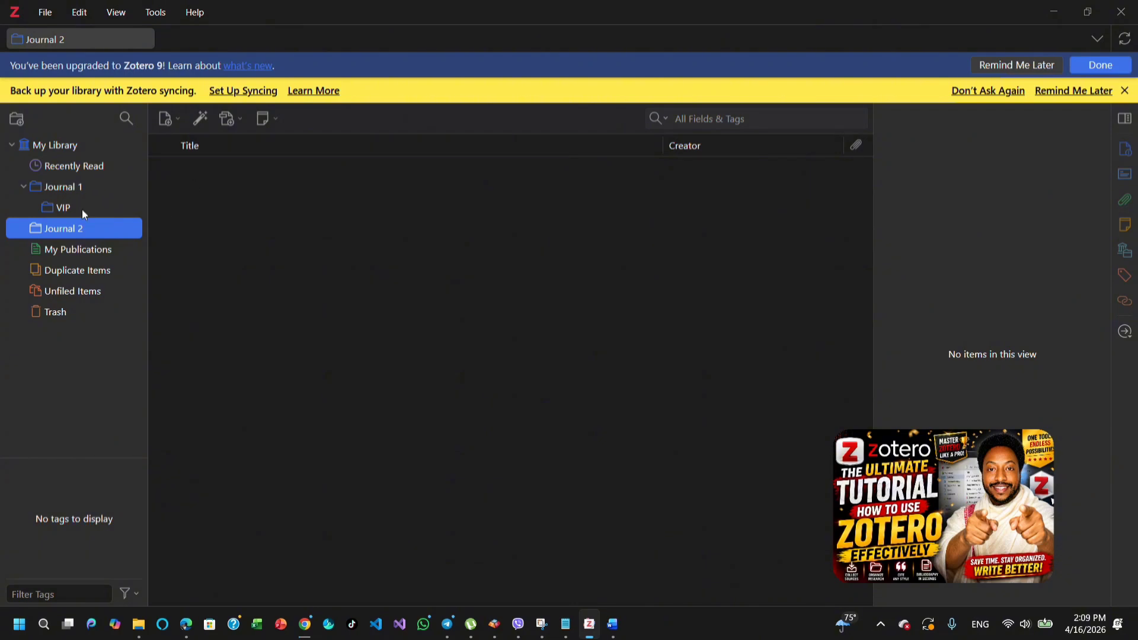
# Look through the contents of Journal 1, Journal 2 and My Library, checking the details of the journal article entry.
pyautogui.click(62, 187)
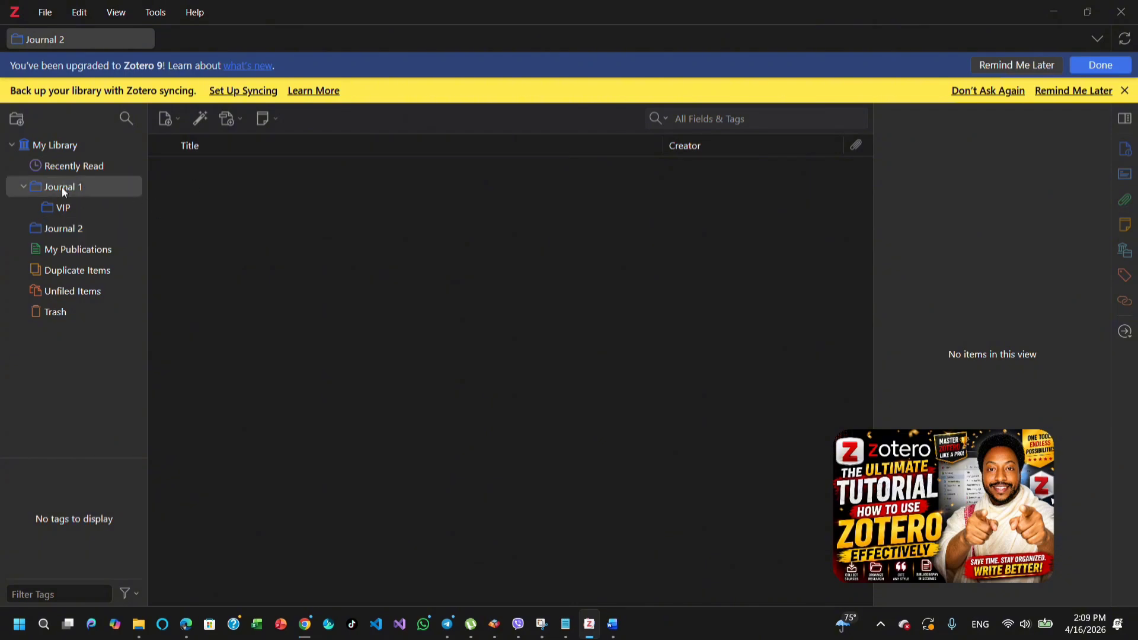
pyautogui.click(72, 230)
pyautogui.click(59, 144)
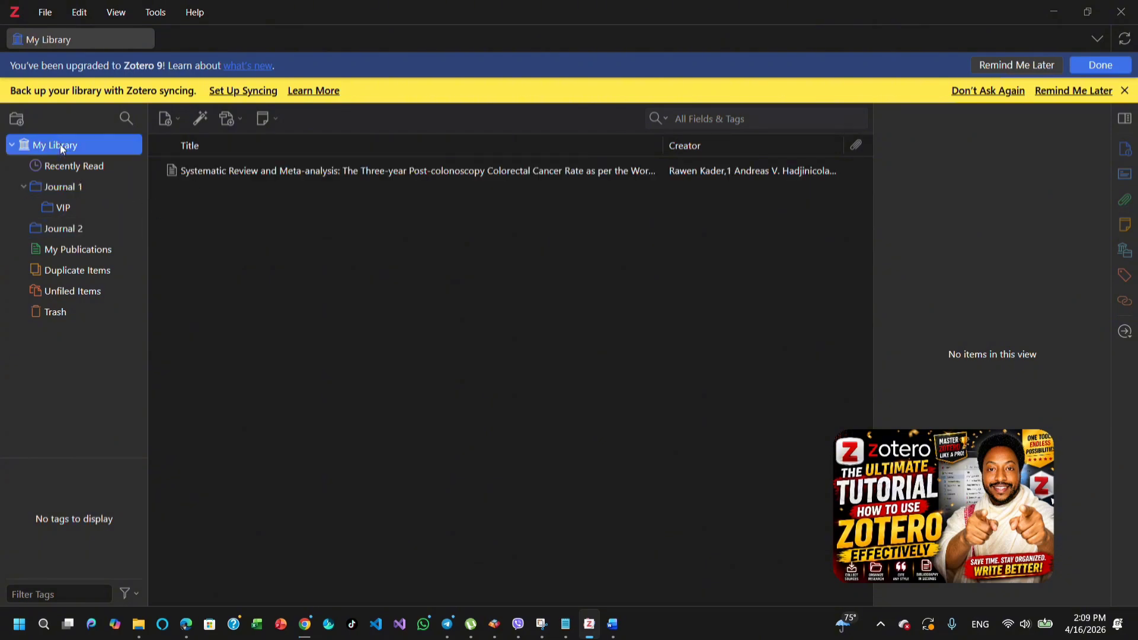
pyautogui.click(303, 171)
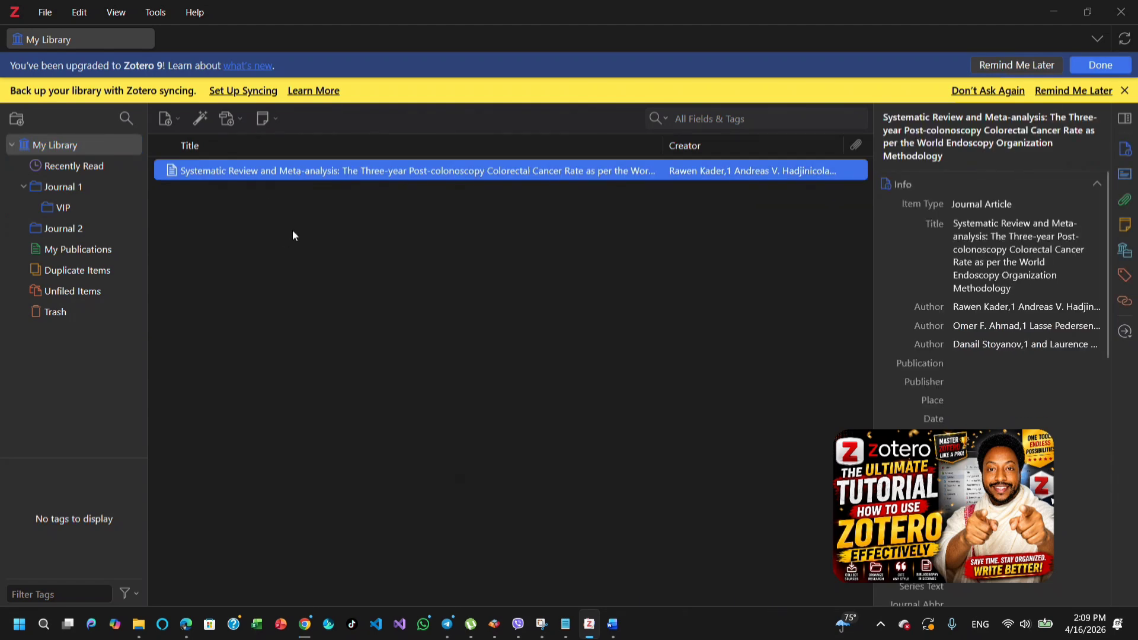
pyautogui.click(55, 229)
pyautogui.click(65, 145)
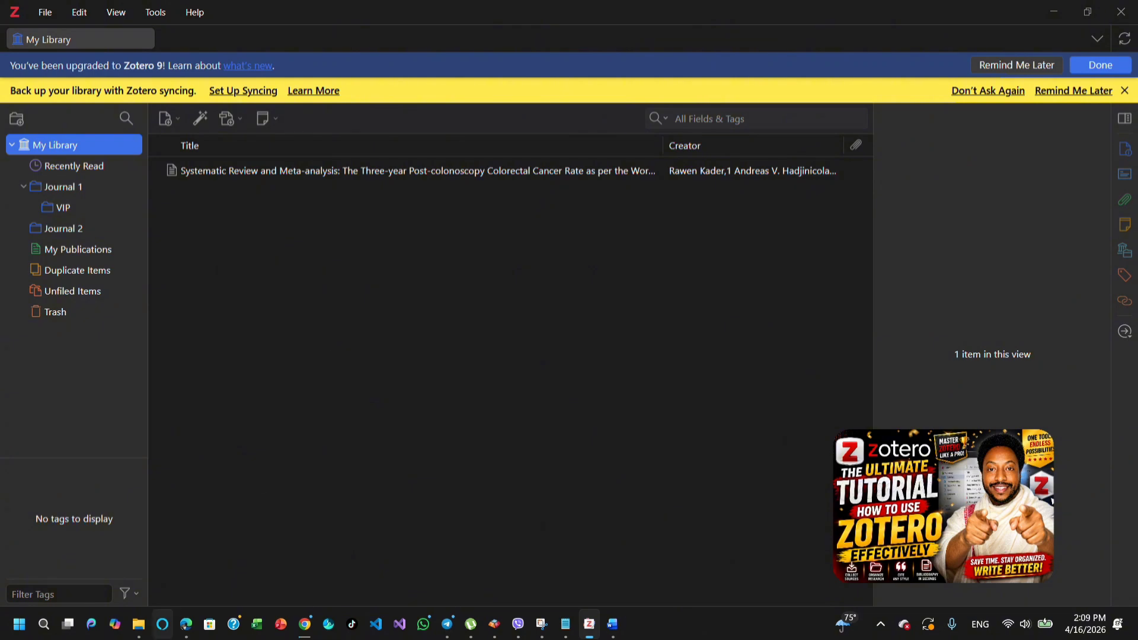
# Switch to File Explorer and look through the article PDFs and the Introduction document in the project folder.
pyautogui.moveTo(138, 623)
pyautogui.click(170, 573)
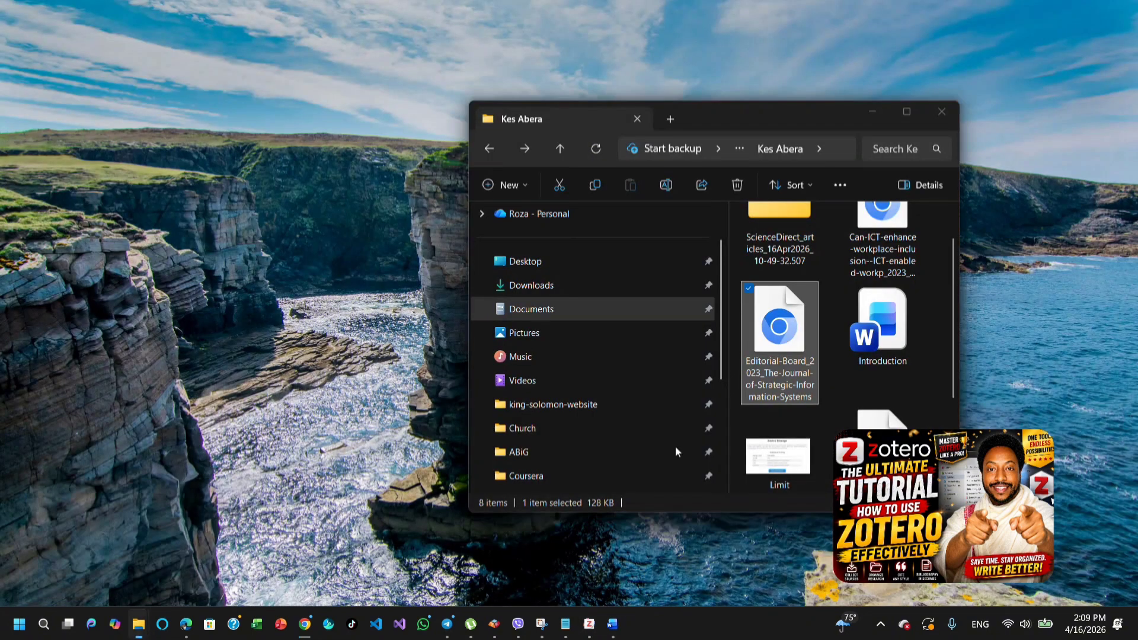
pyautogui.scroll(-2, 892, 355)
pyautogui.scroll(3, 892, 356)
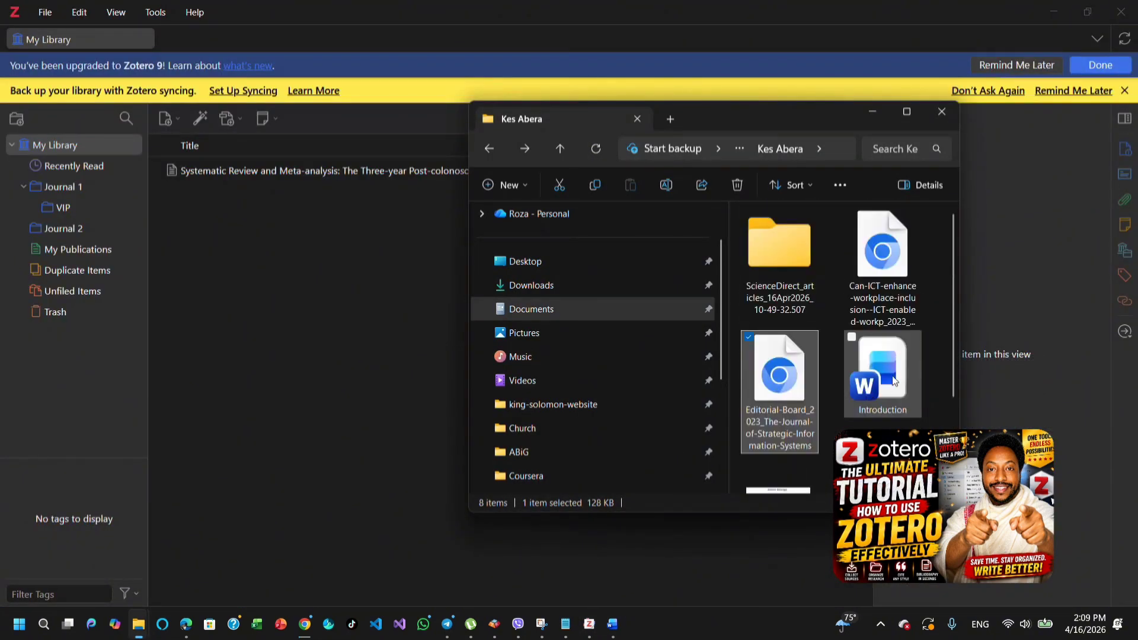
pyautogui.click(905, 391)
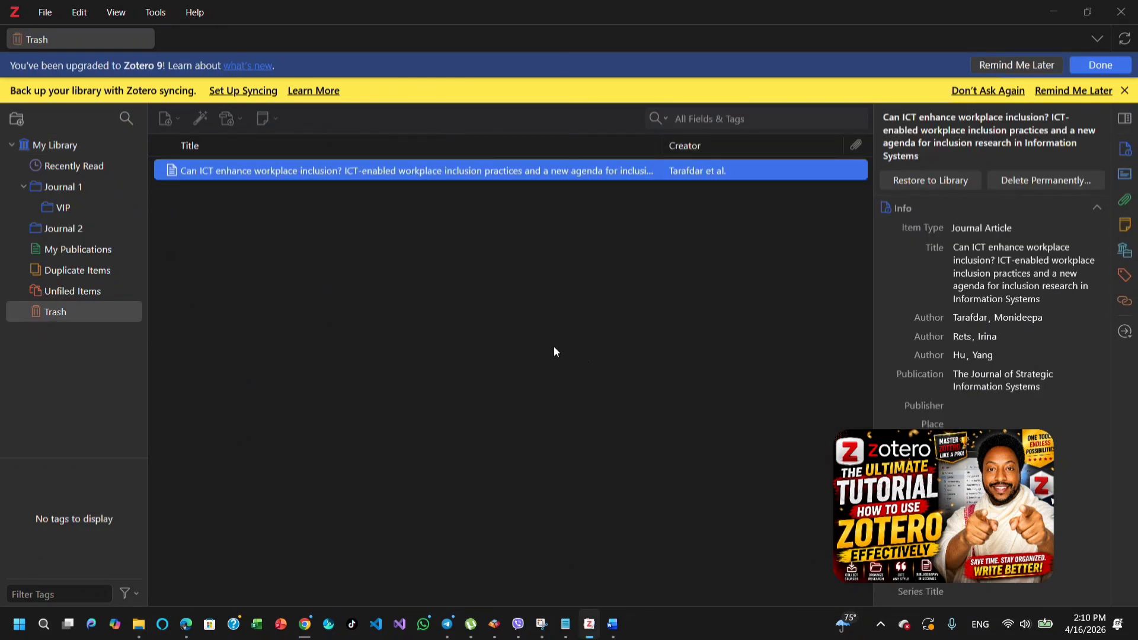
# Return to Zotero, check Journal 1, Journal 2 and My Library, and view the options for adding items by type or identifier.
pyautogui.click(63, 190)
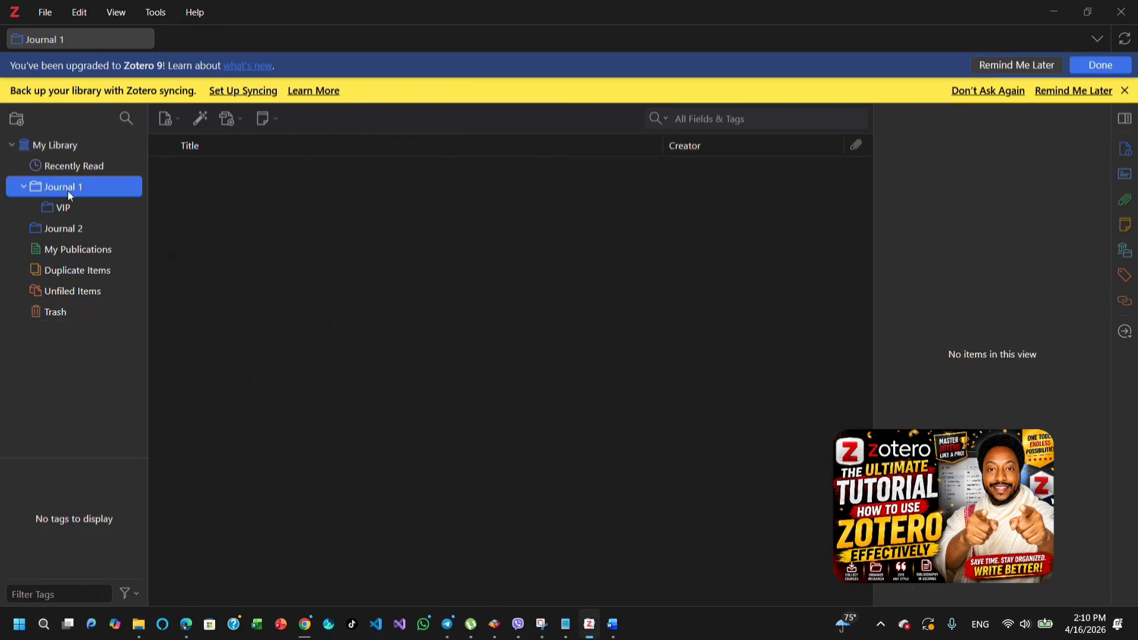
pyautogui.click(70, 230)
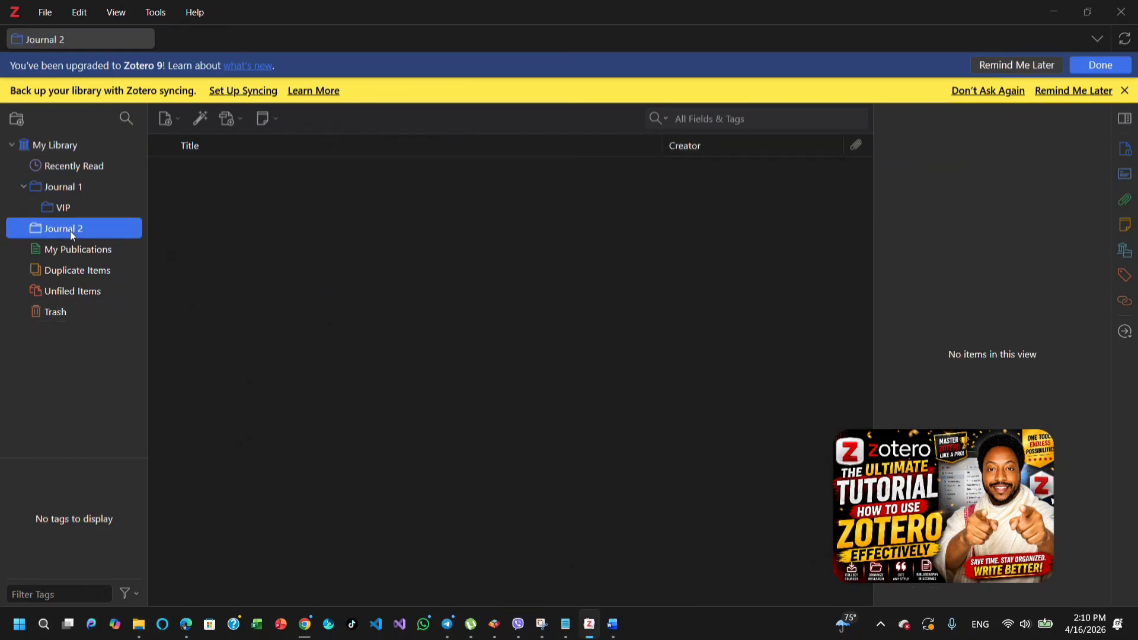
pyautogui.click(68, 145)
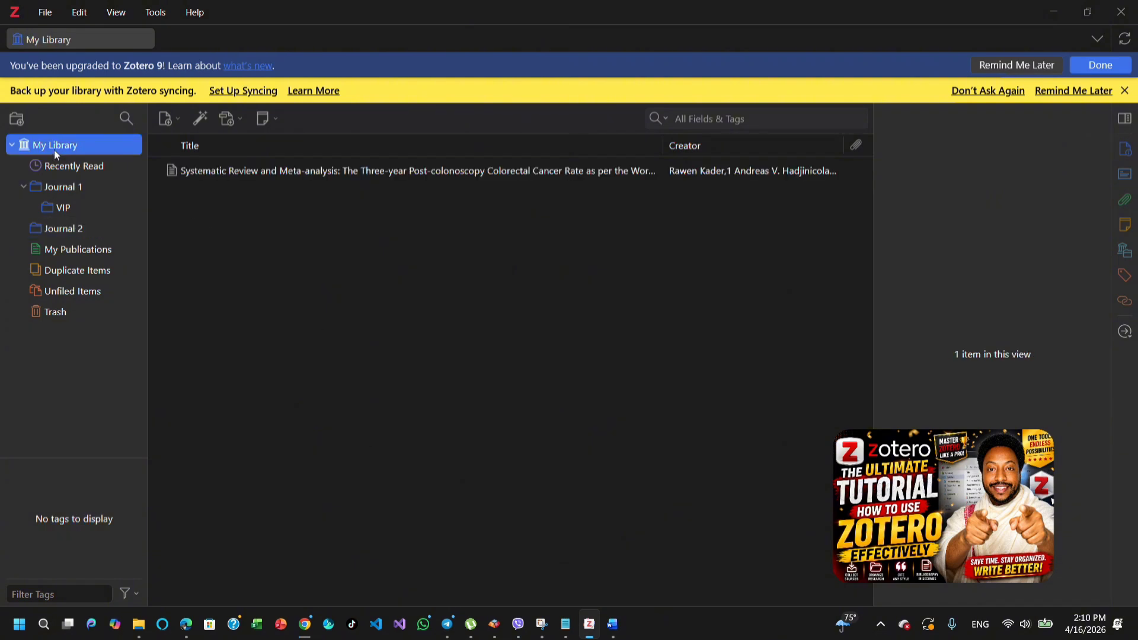
pyautogui.click(168, 119)
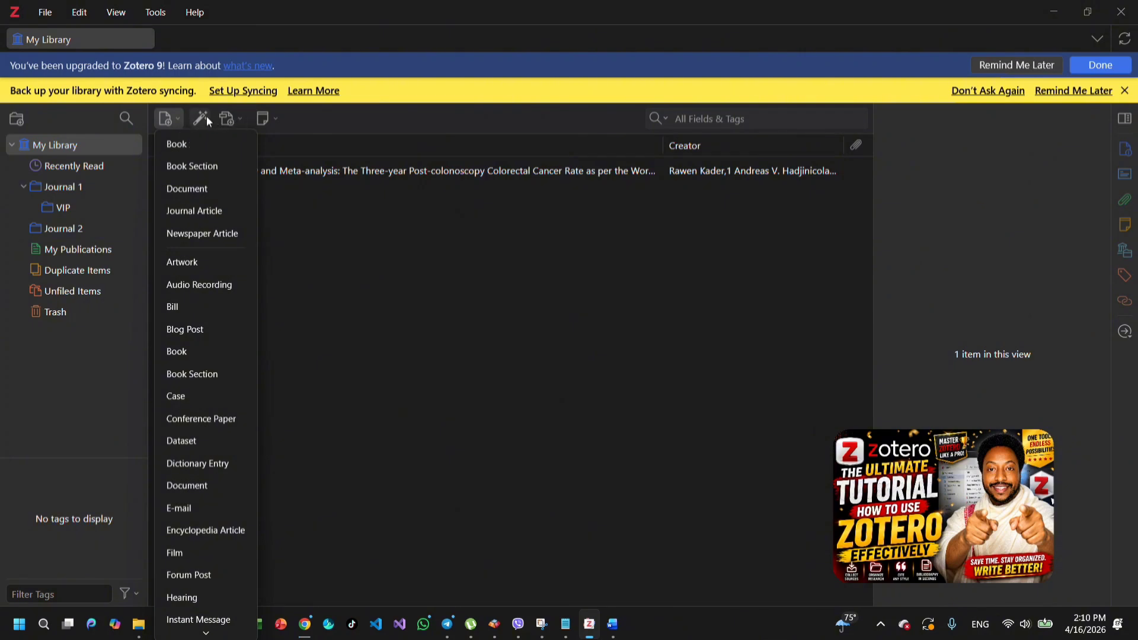
pyautogui.click(202, 118)
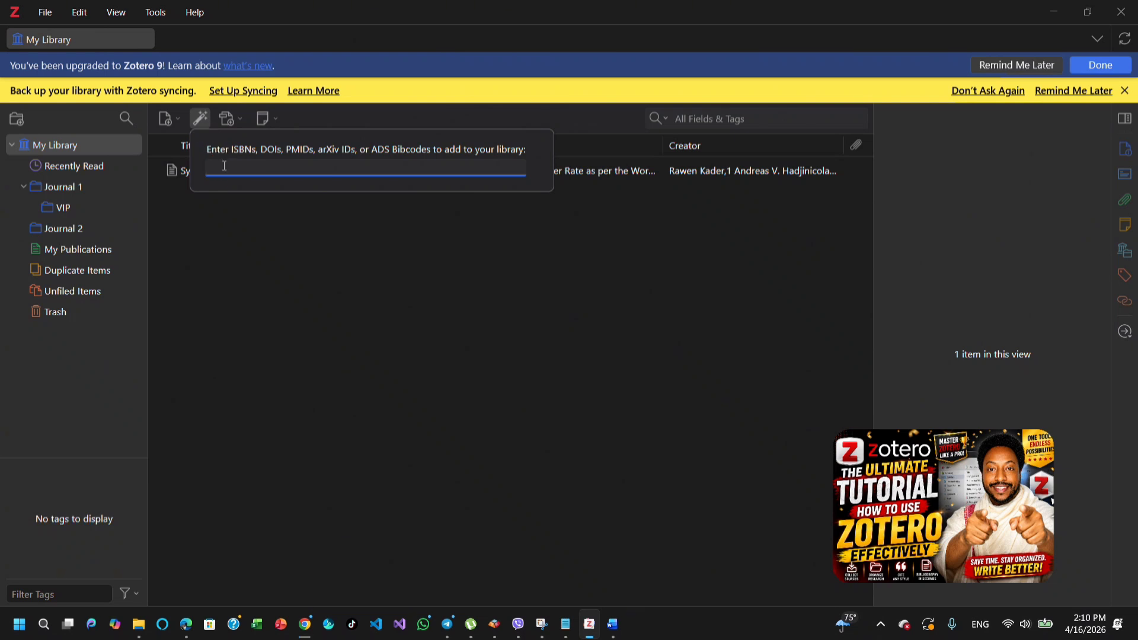
pyautogui.click(243, 119)
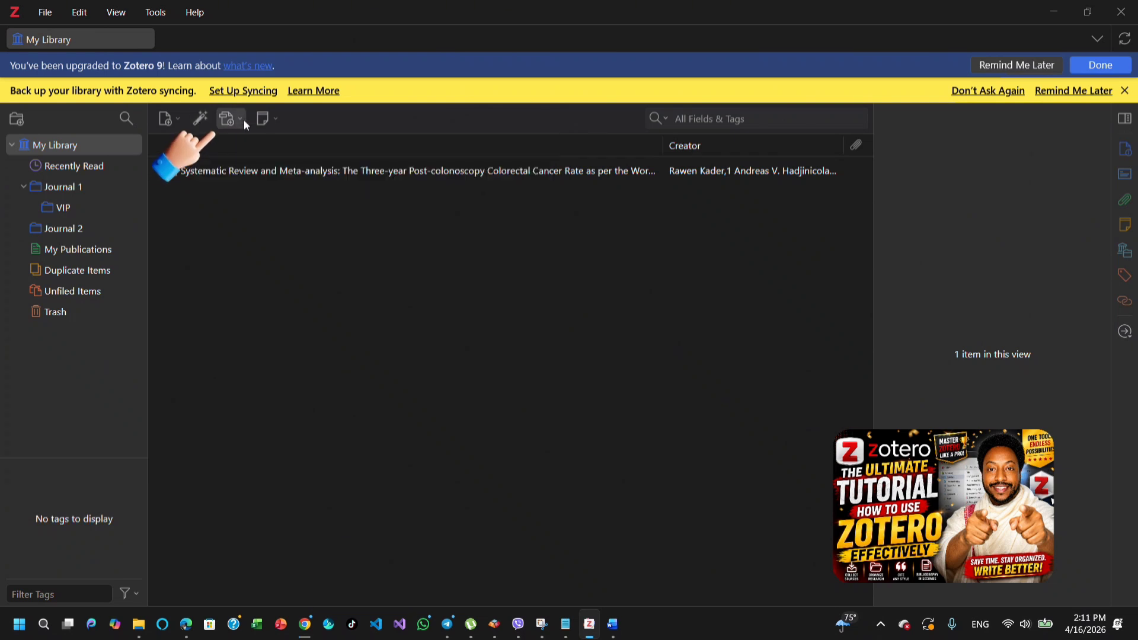
# Add the Can-ICT-enhance-workplace-inclusion, Editorial-Board_2023, Paper 1 and Paper 2 files to My Library and dismiss the metadata retrieval report.
pyautogui.click(244, 118)
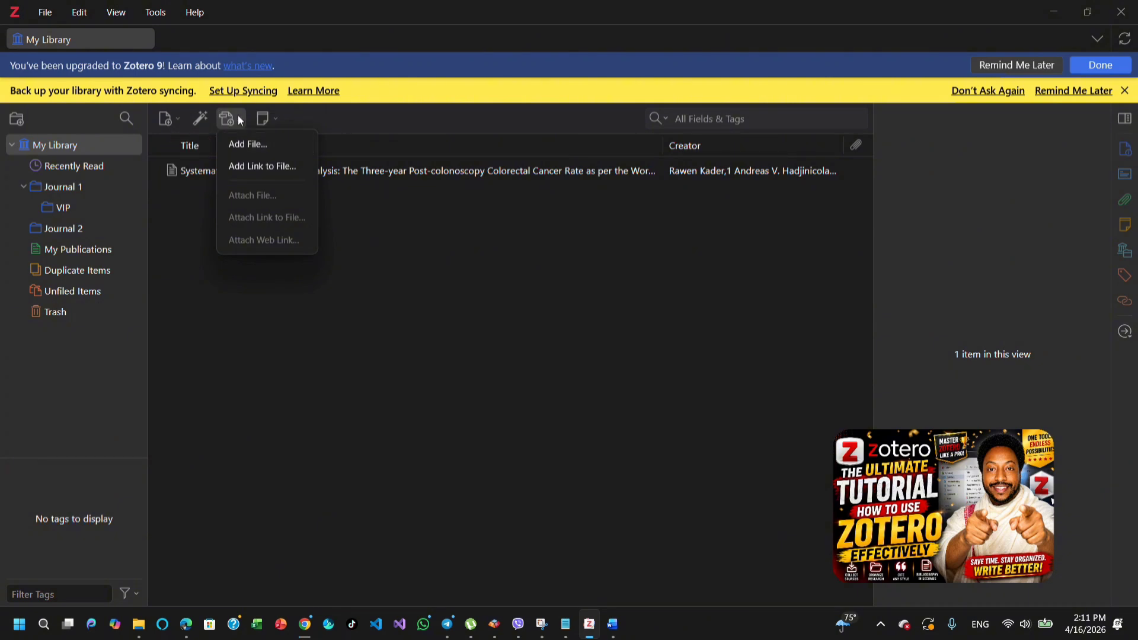
pyautogui.click(252, 153)
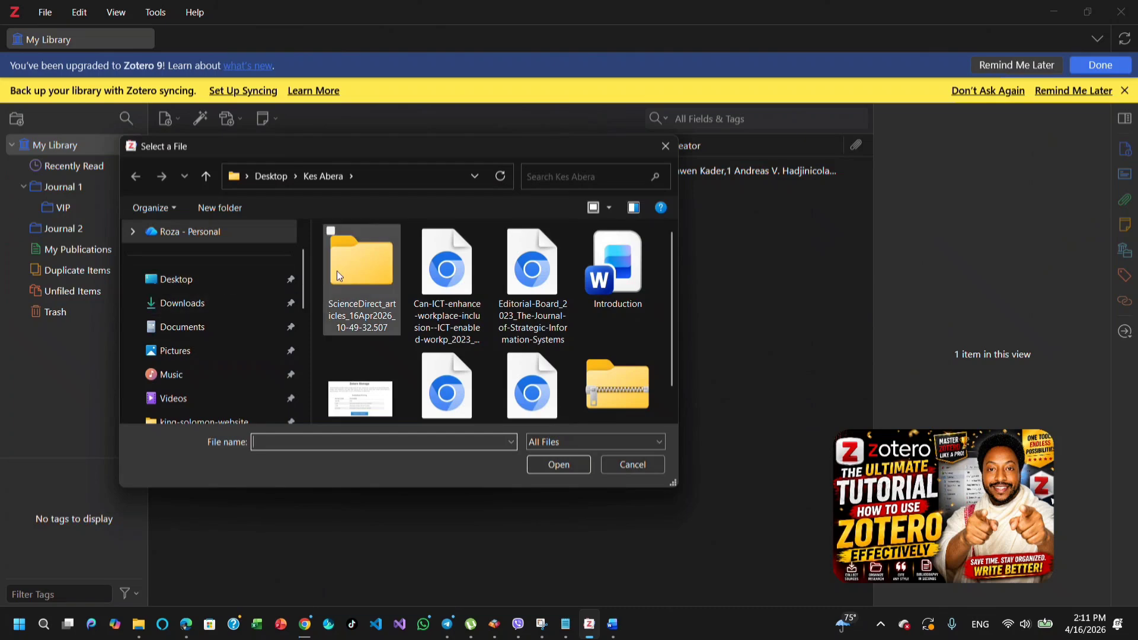
pyautogui.scroll(-1, 480, 307)
pyautogui.scroll(1, 496, 307)
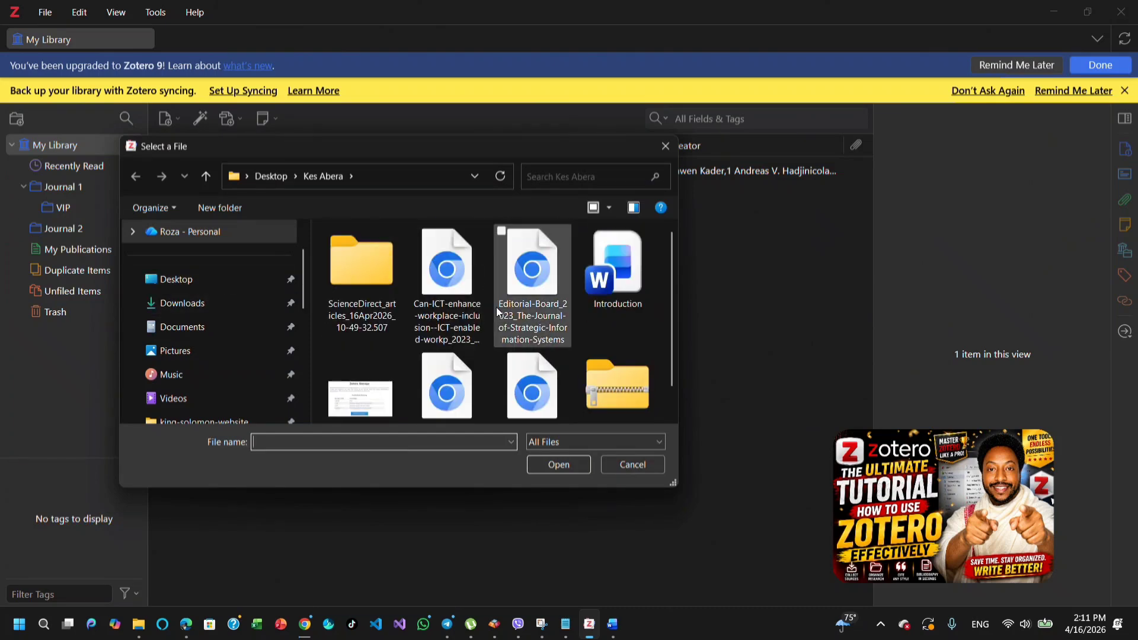
pyautogui.click(460, 278)
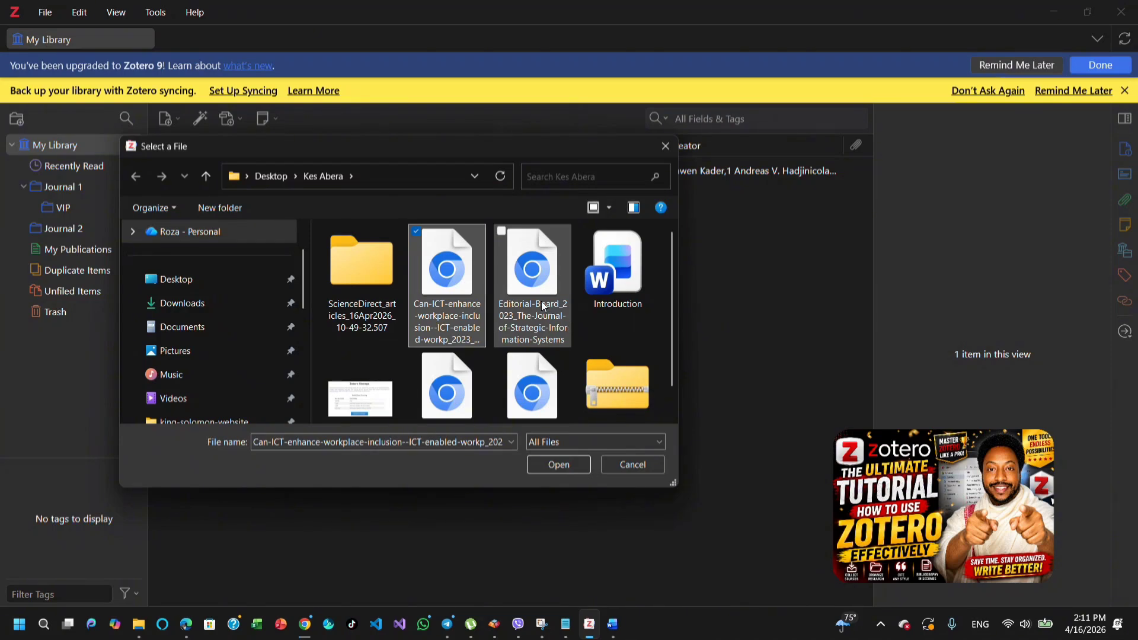
pyautogui.keyDown('ctrl'); pyautogui.click(533, 388); pyautogui.keyUp('ctrl')
pyautogui.keyDown('ctrl'); pyautogui.click(455, 364); pyautogui.keyUp('ctrl')
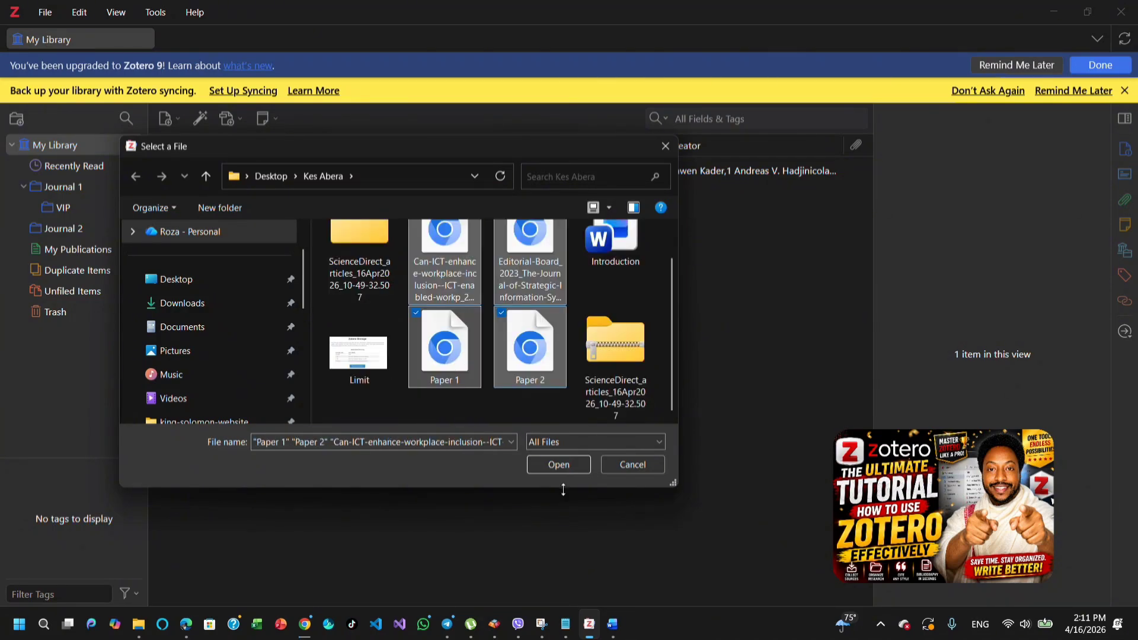
pyautogui.click(568, 468)
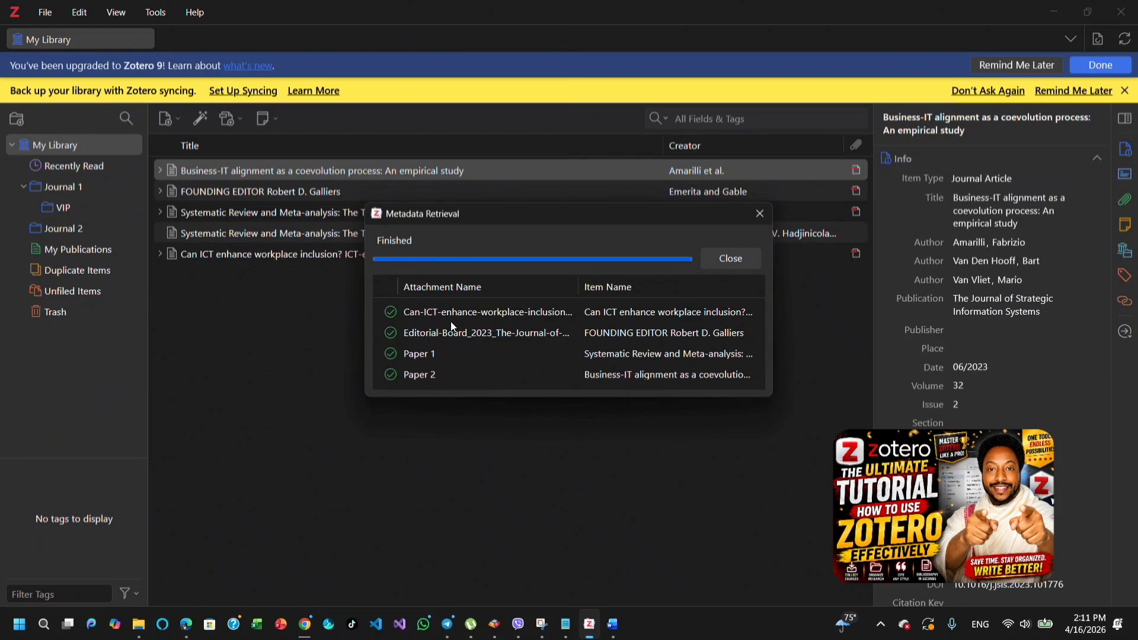
pyautogui.click(731, 260)
# Examine the retrieved metadata, abstract and attachment preview of the imported articles, including the systematic review and the workplace inclusion paper.
pyautogui.click(283, 192)
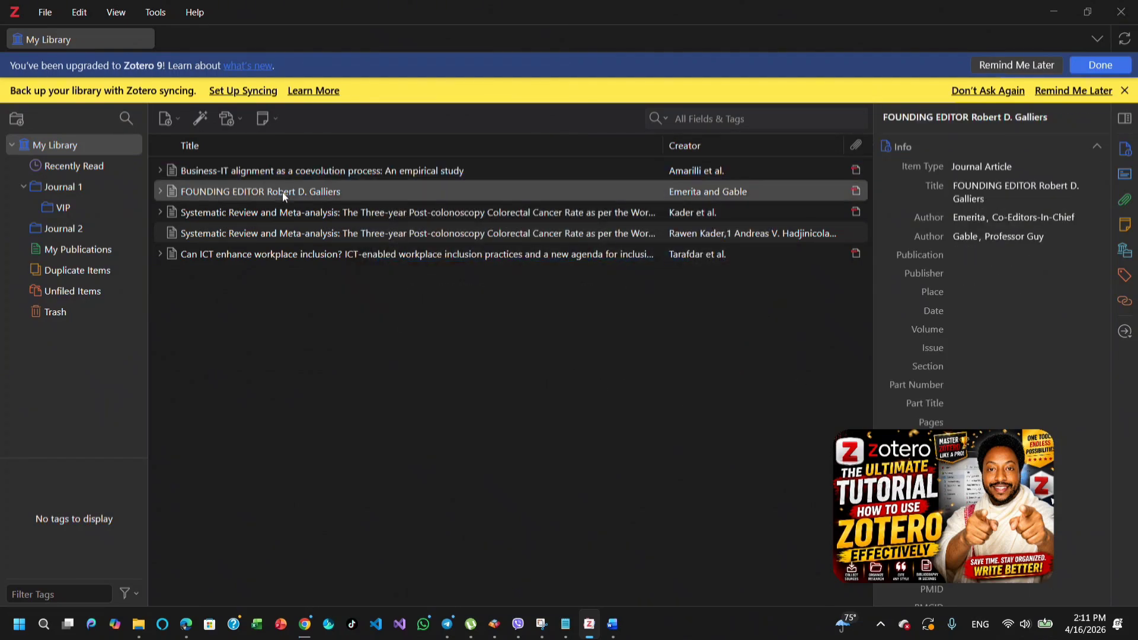
pyautogui.click(282, 192)
pyautogui.click(300, 213)
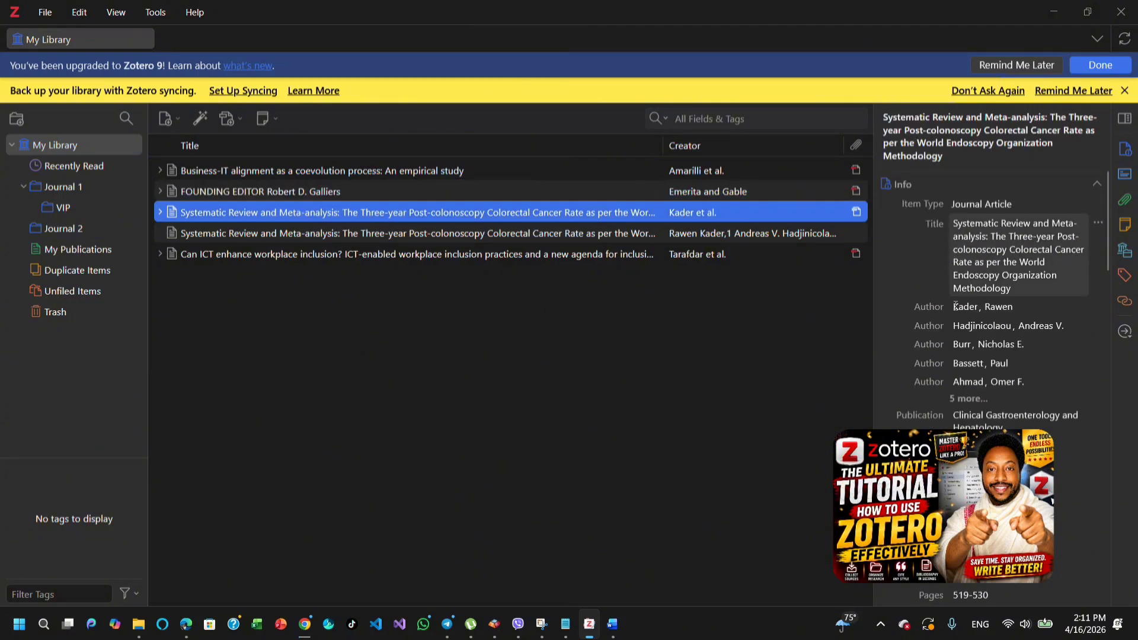
pyautogui.scroll(-3, 978, 320)
pyautogui.scroll(3, 978, 320)
pyautogui.scroll(-6, 984, 267)
pyautogui.scroll(-10, 1002, 305)
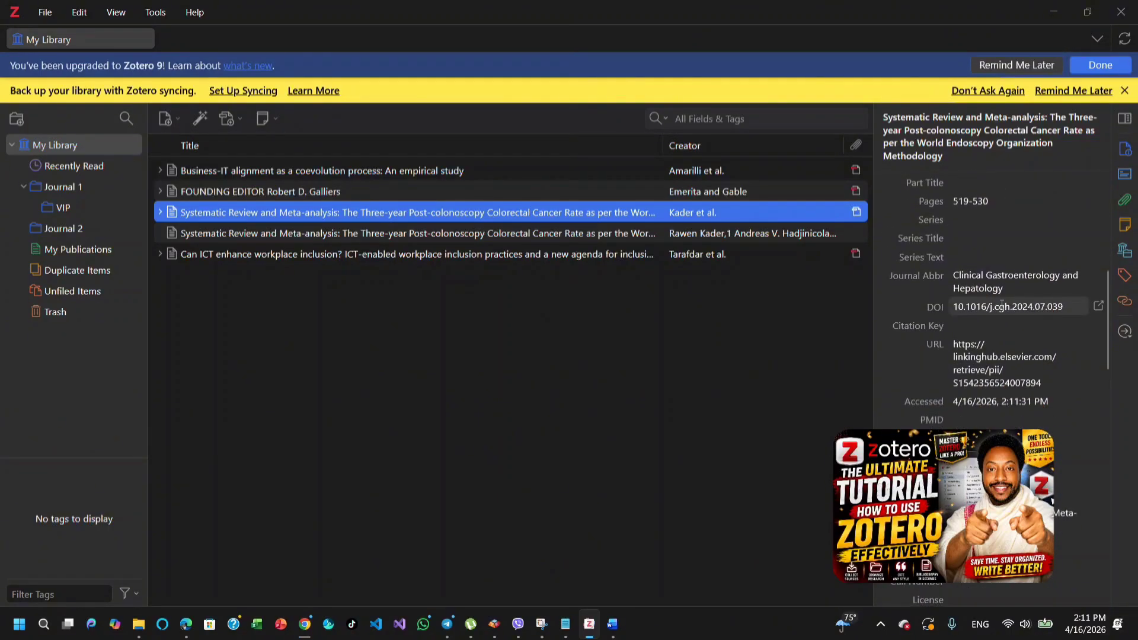
pyautogui.scroll(-1, 1002, 304)
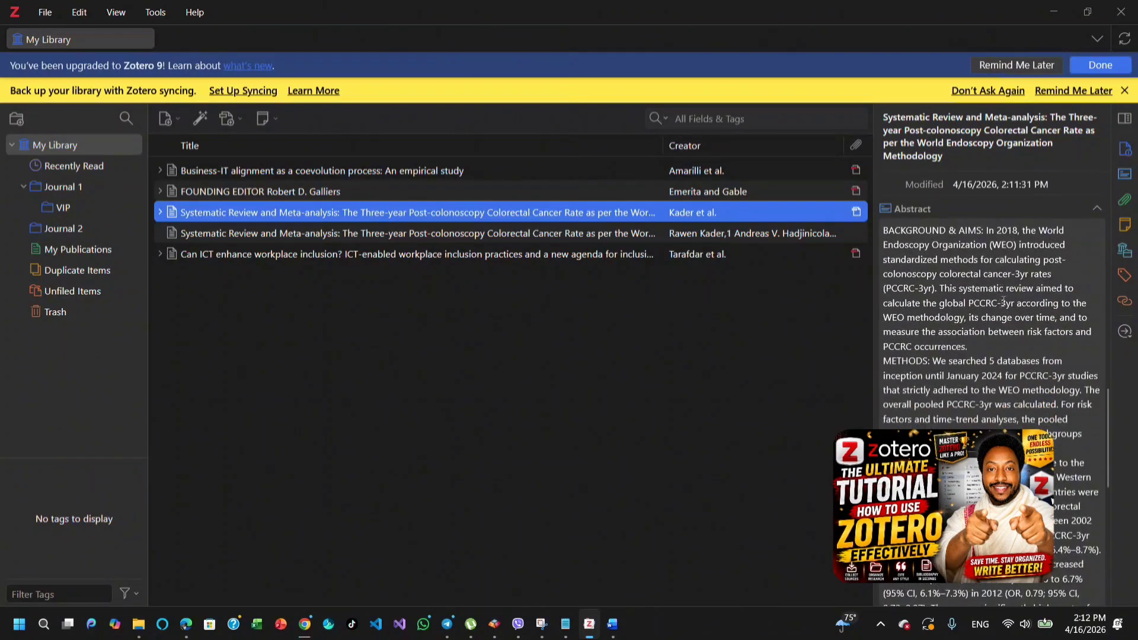
pyautogui.scroll(-8, 1003, 302)
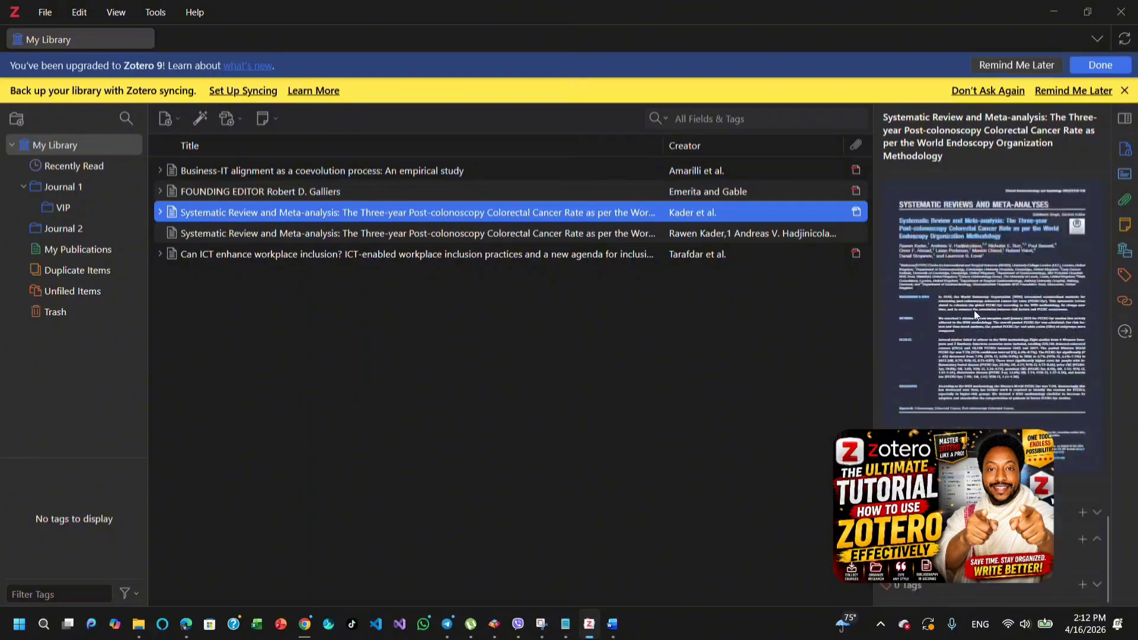
pyautogui.scroll(8, 974, 311)
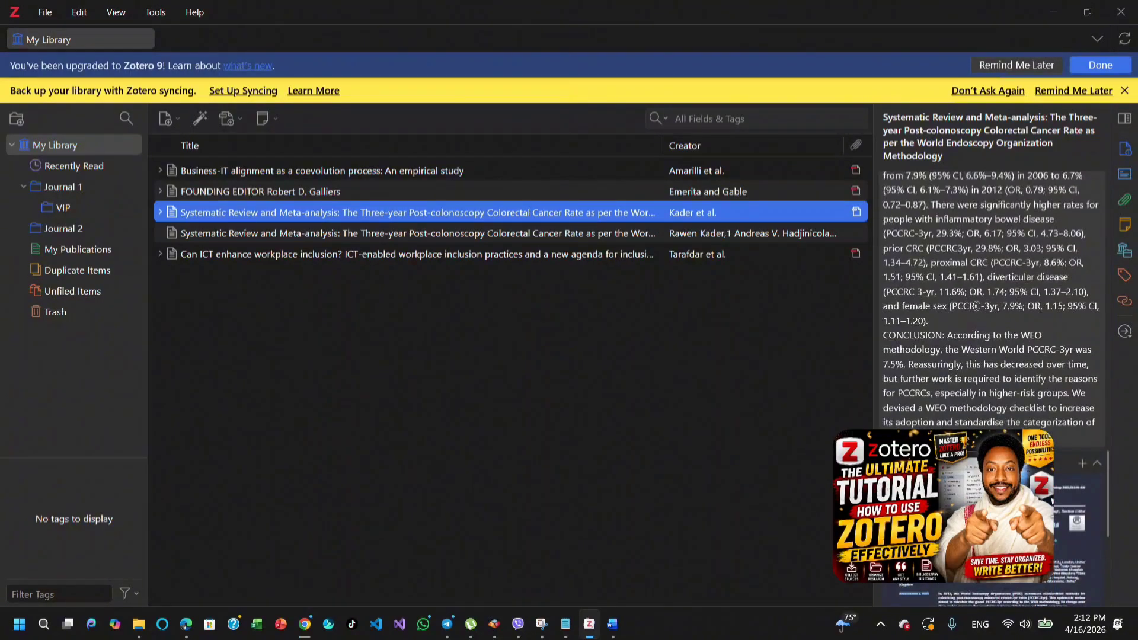
pyautogui.click(443, 254)
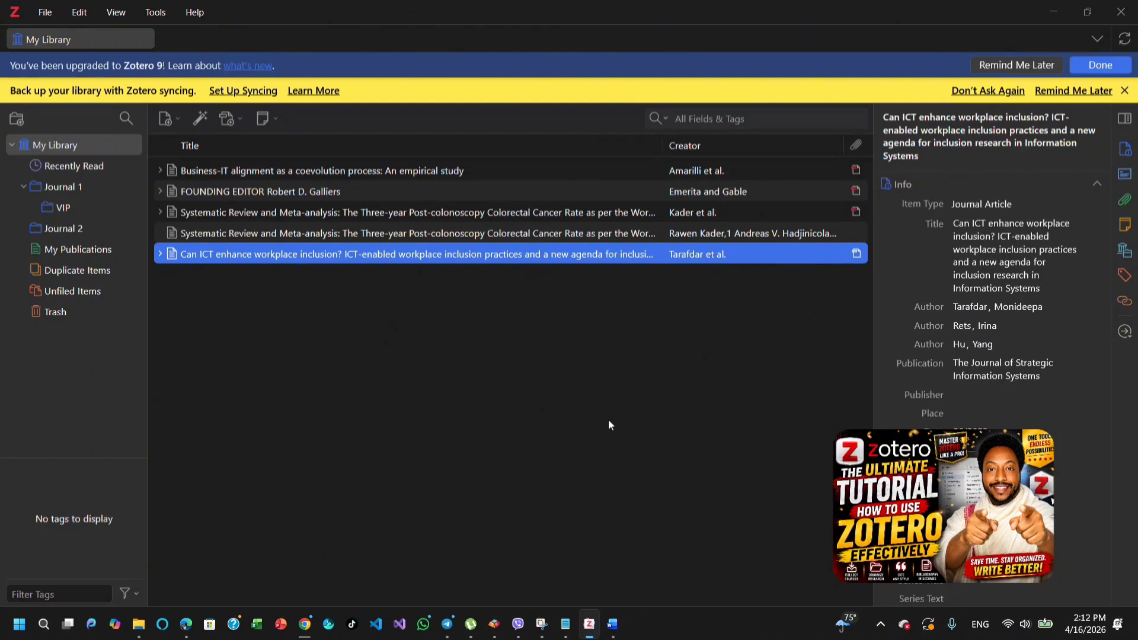
# Switch to the Introduction document in Word, look through its text and display the Zotero citation tools.
pyautogui.click(615, 635)
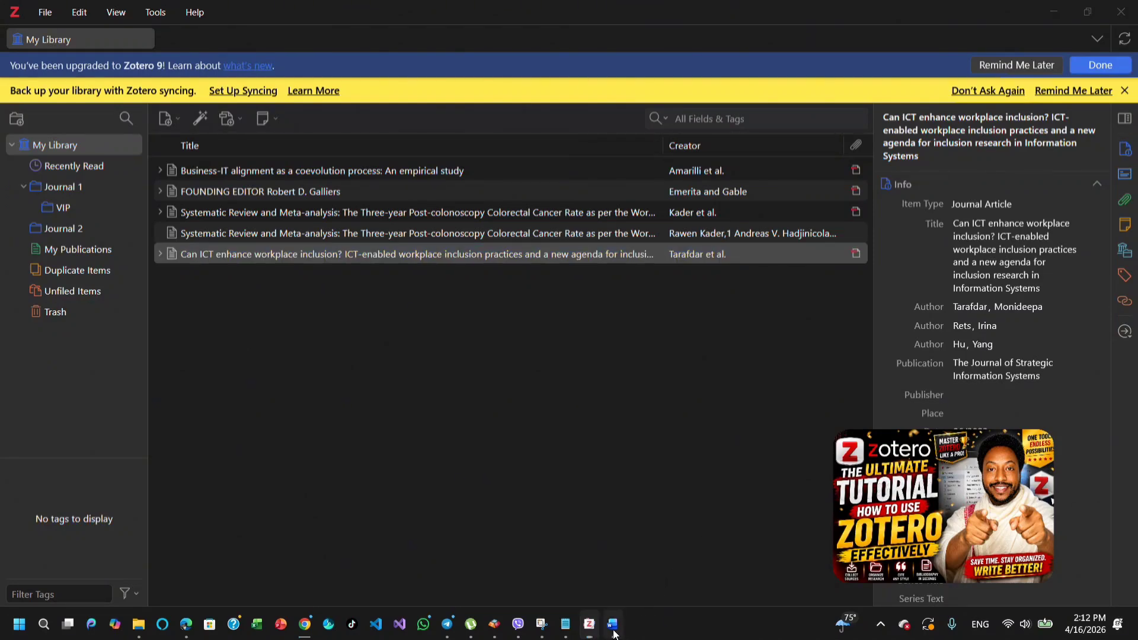
pyautogui.scroll(-6, 545, 473)
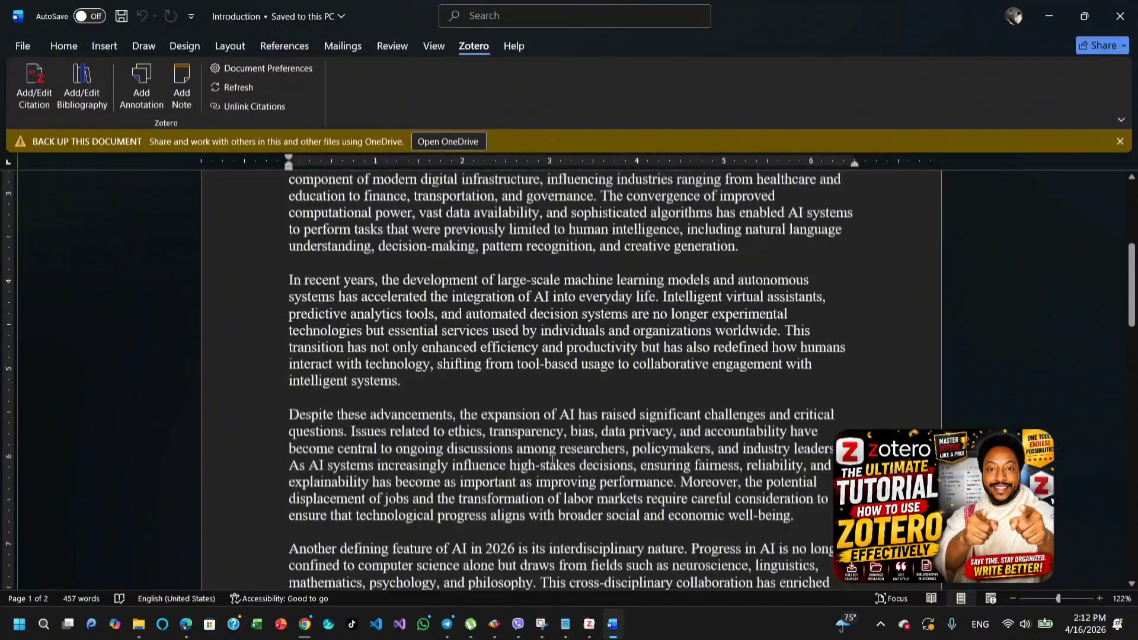
pyautogui.scroll(8, 527, 396)
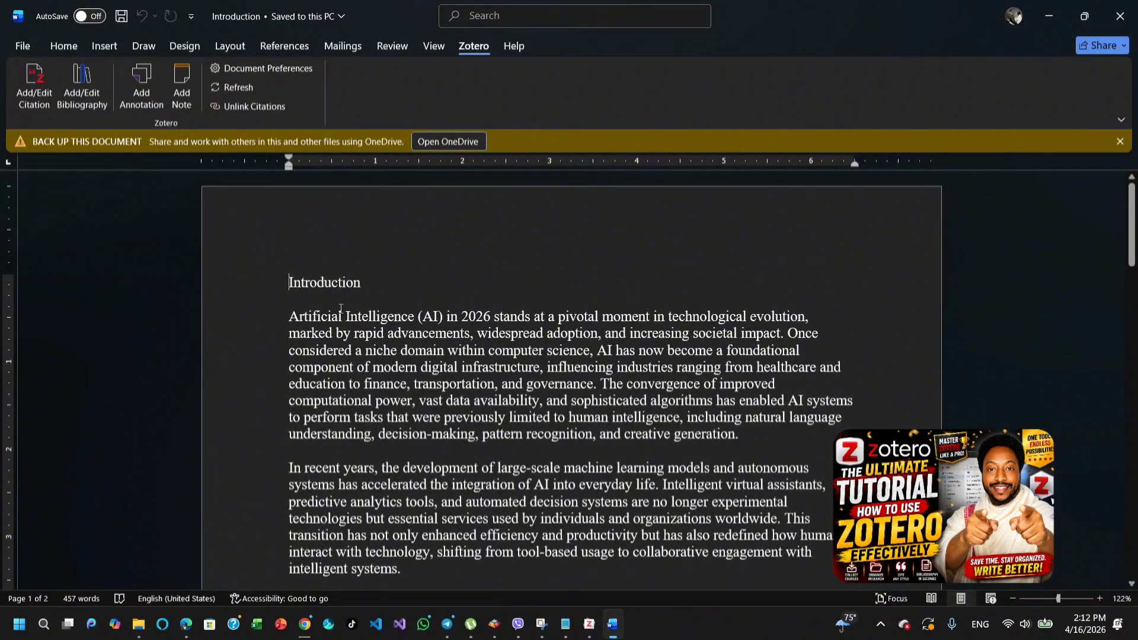
pyautogui.scroll(-3, 383, 441)
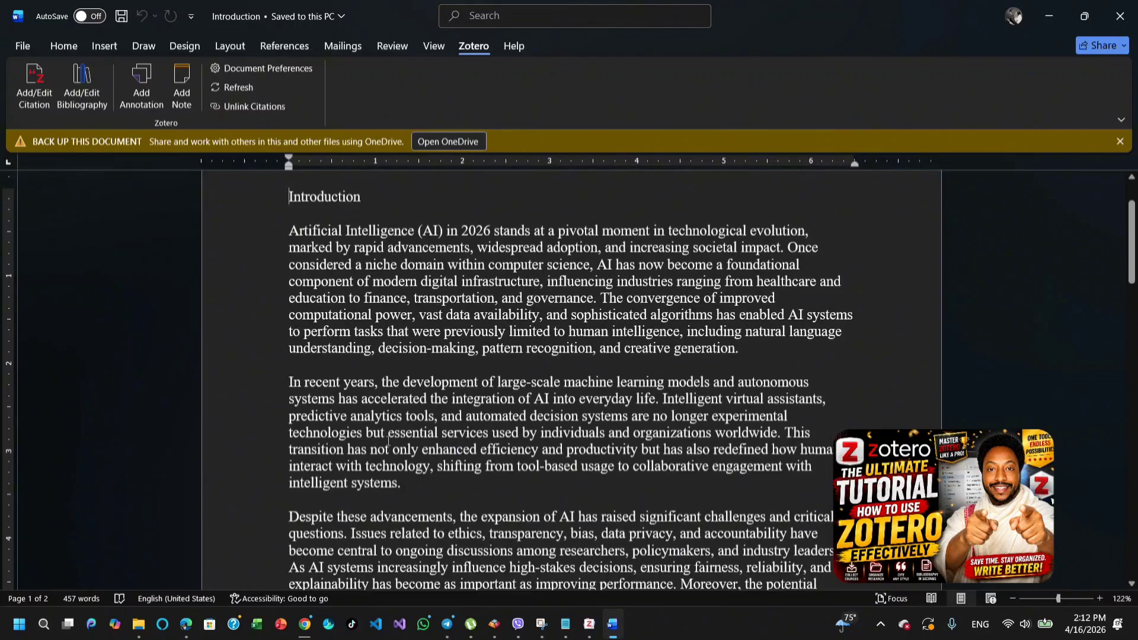
pyautogui.click(433, 47)
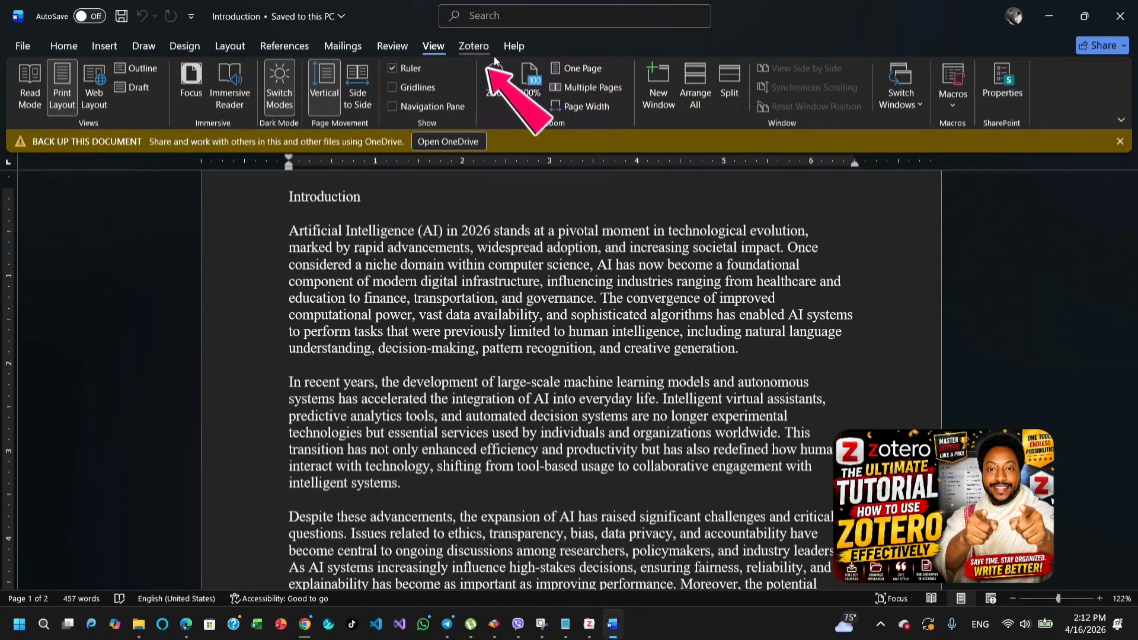
pyautogui.click(470, 53)
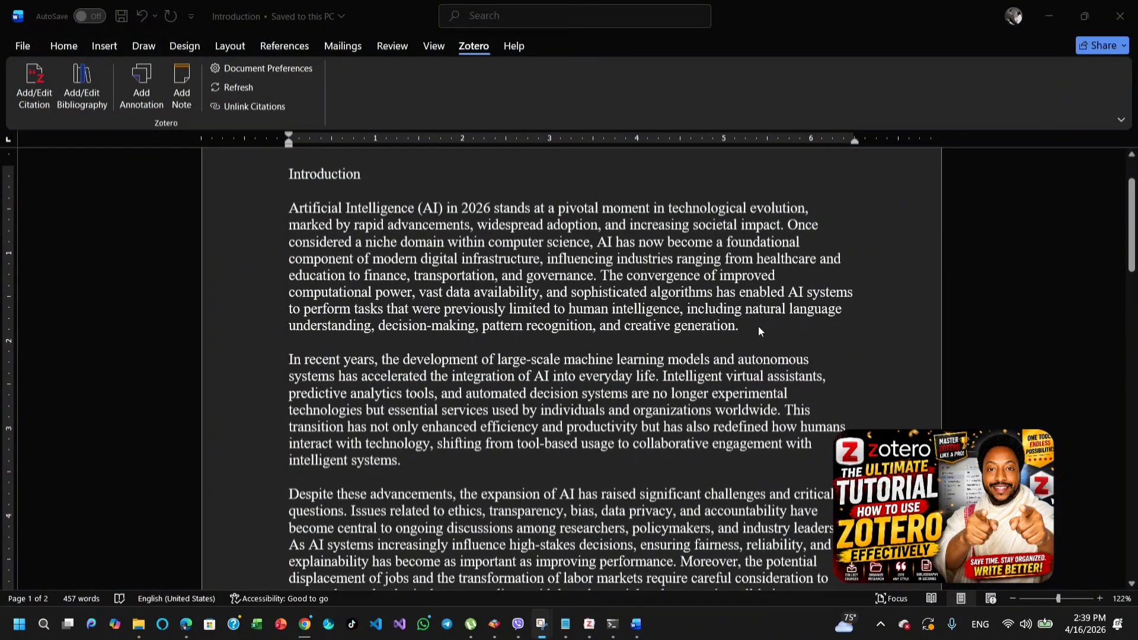
# Start a Zotero citation at the end of the first Introduction paragraph and look through the available citation styles.
pyautogui.click(745, 330)
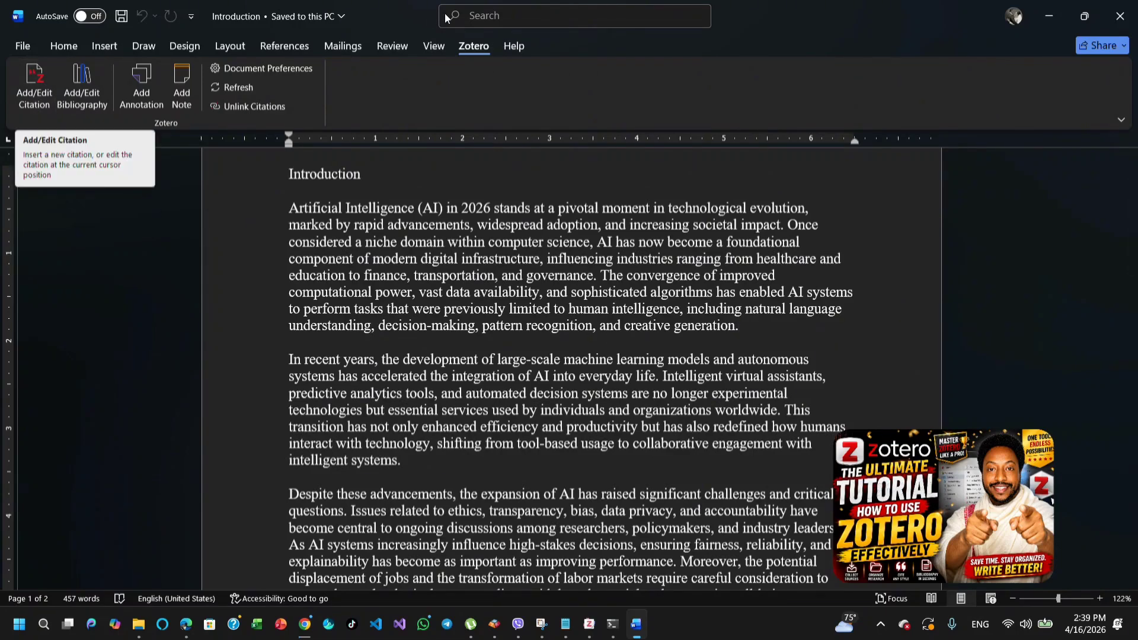
pyautogui.click(436, 47)
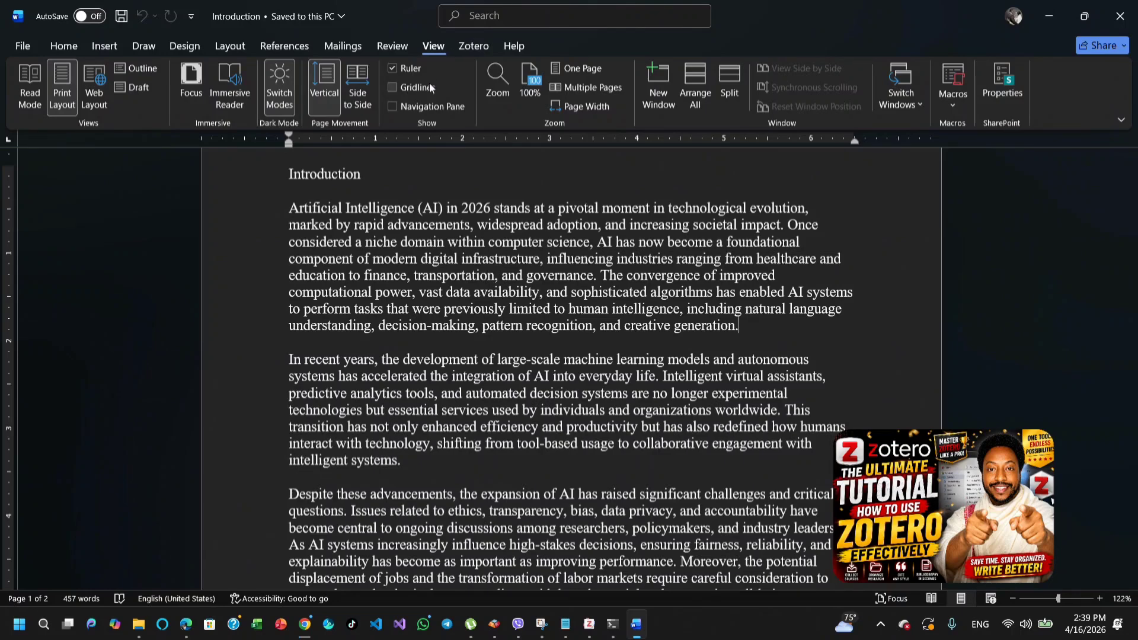
pyautogui.click(470, 49)
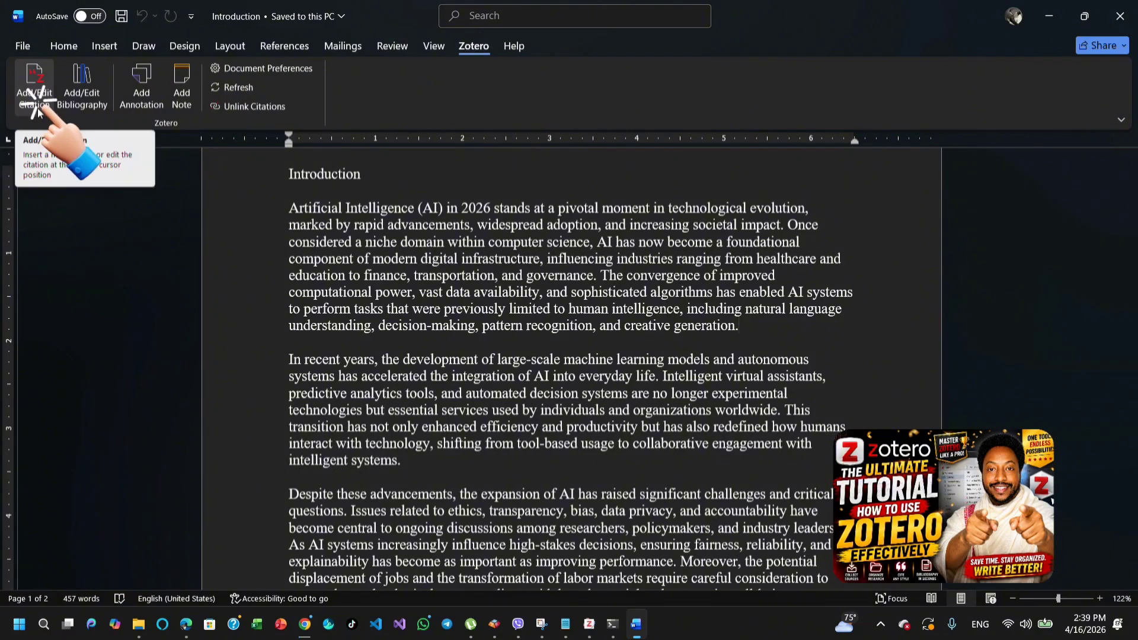
pyautogui.click(35, 85)
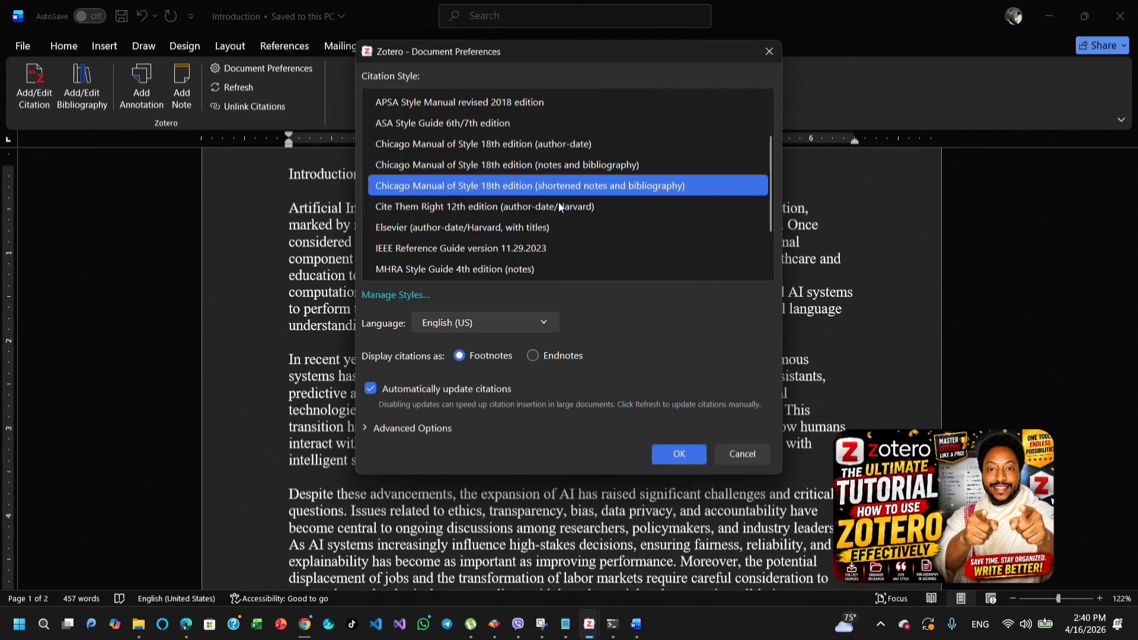
pyautogui.scroll(-1, 623, 226)
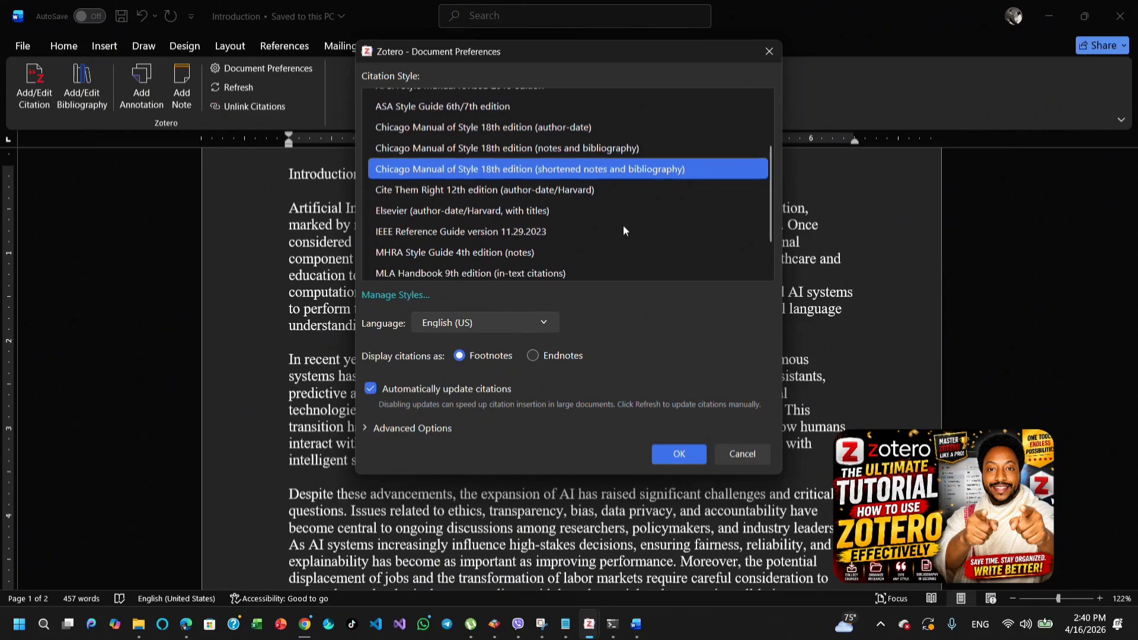
pyautogui.scroll(2, 624, 229)
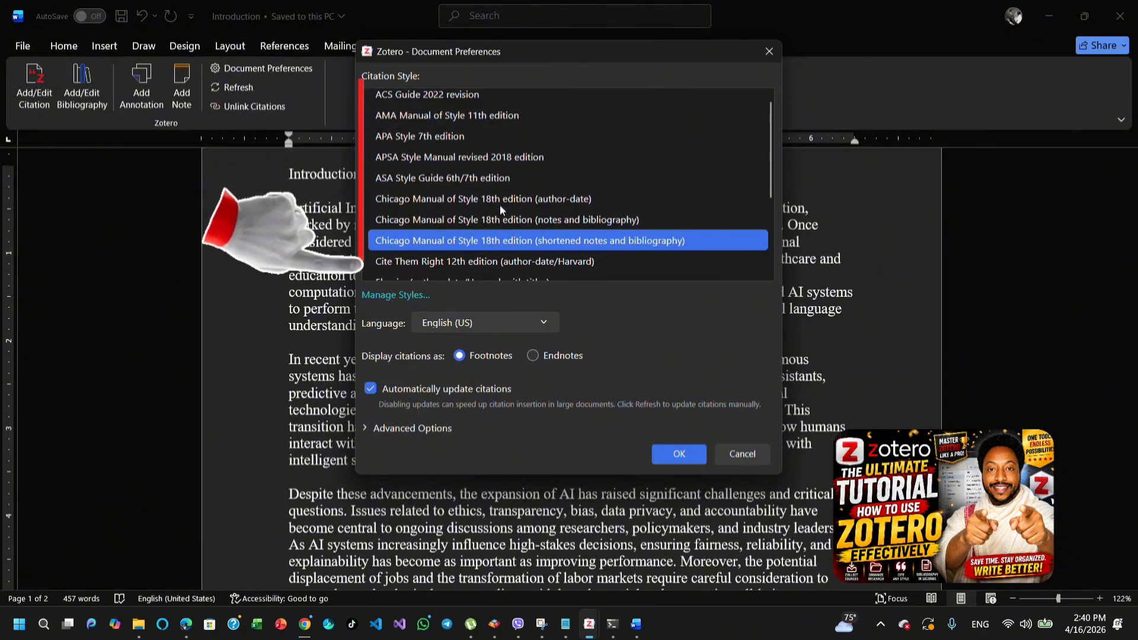
pyautogui.scroll(-1, 499, 204)
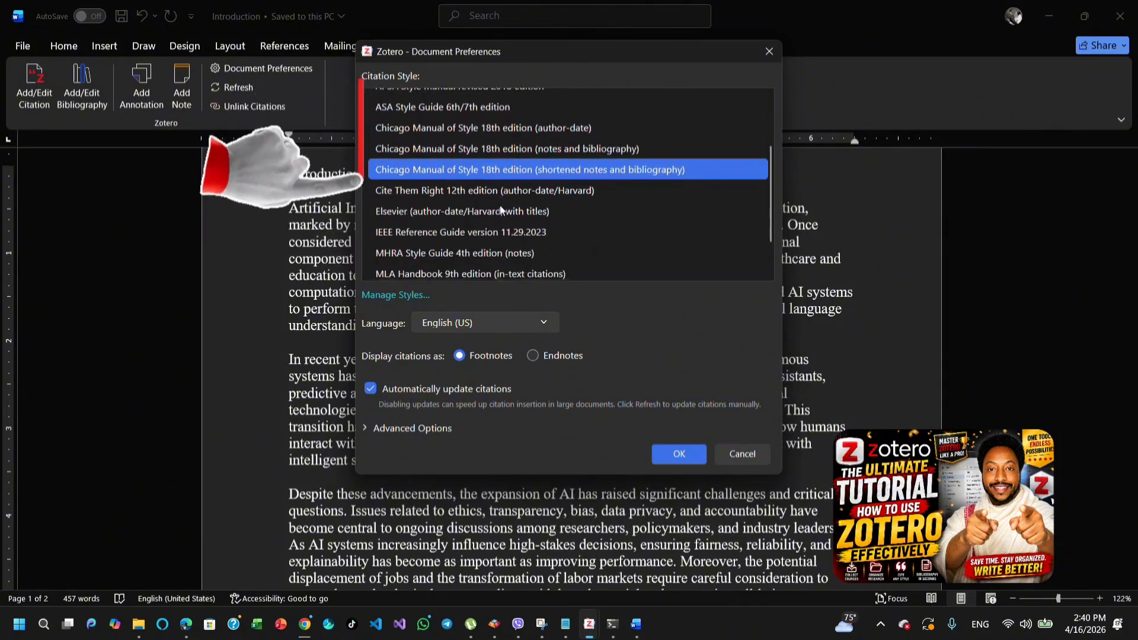
pyautogui.scroll(-1, 484, 222)
# Set the document's citation style to IEEE Reference Guide version 11.29.2023 and accept the preferences.
pyautogui.click(416, 187)
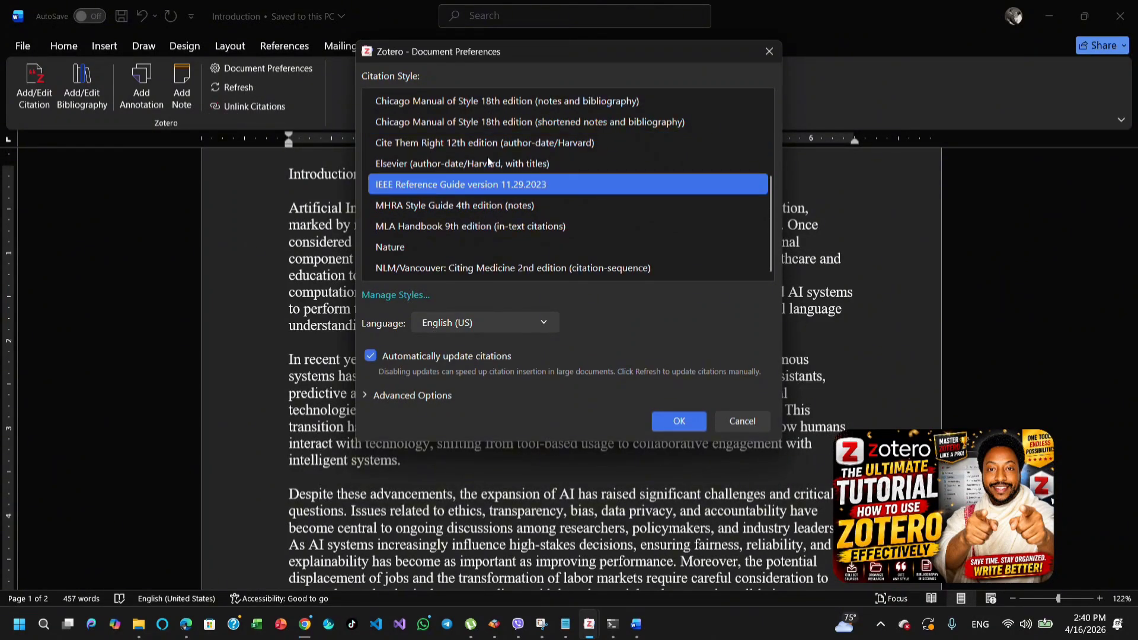
pyautogui.click(435, 170)
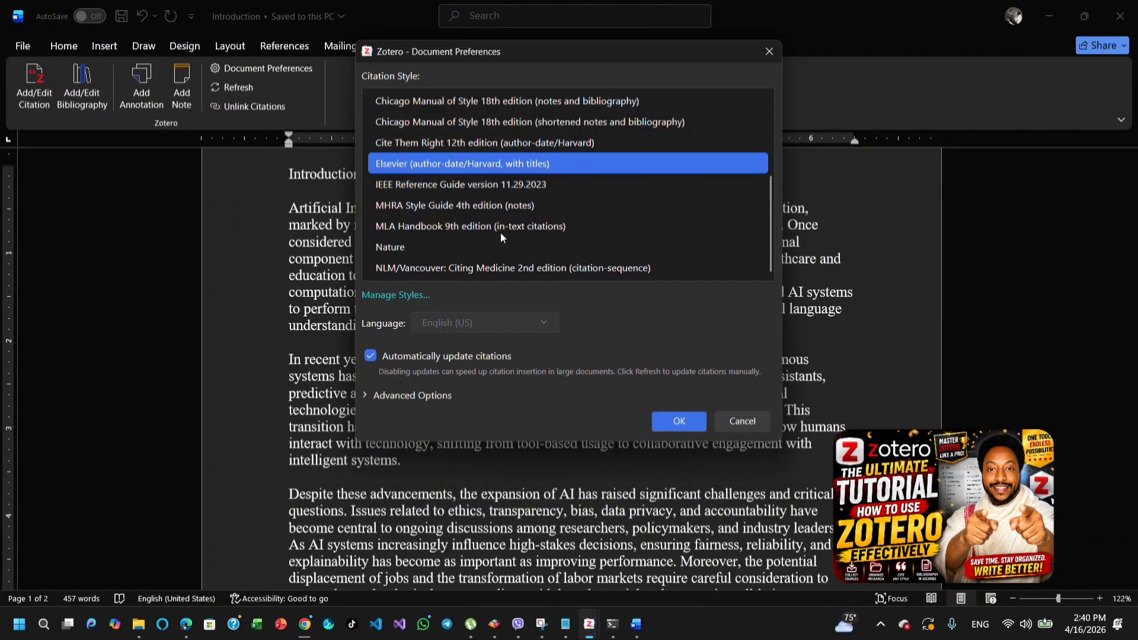
pyautogui.scroll(2, 500, 232)
pyautogui.scroll(-2, 469, 213)
pyautogui.click(446, 186)
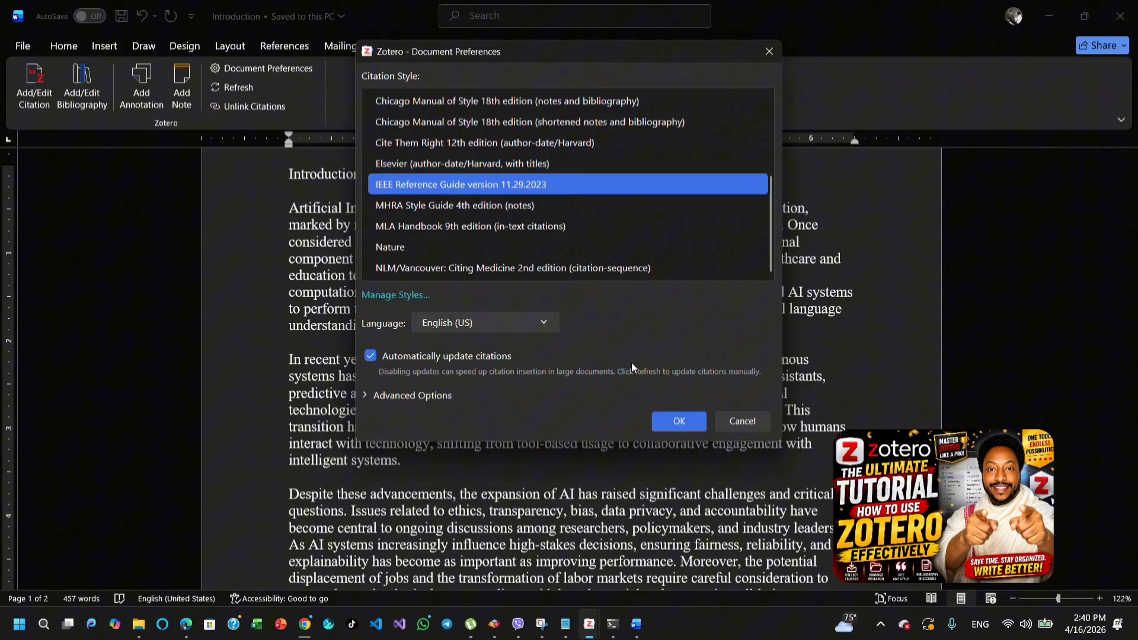
pyautogui.click(691, 422)
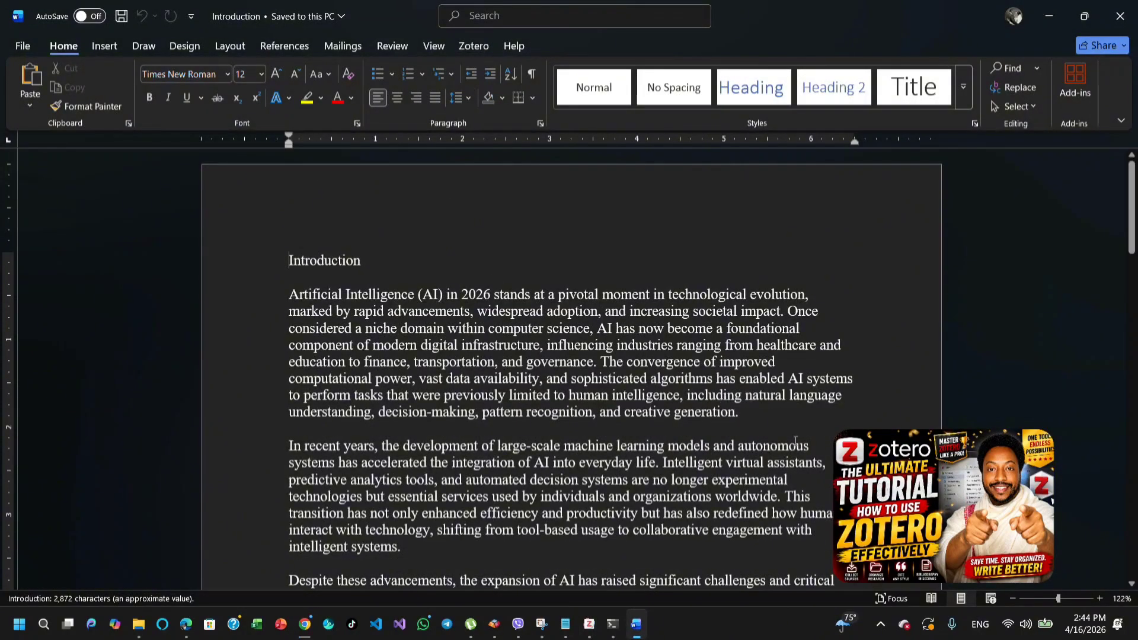
# Start a citation after the first paragraph with the IEEE Reference Guide style, then compare the citation picker's List and Library views.
pyautogui.click(464, 52)
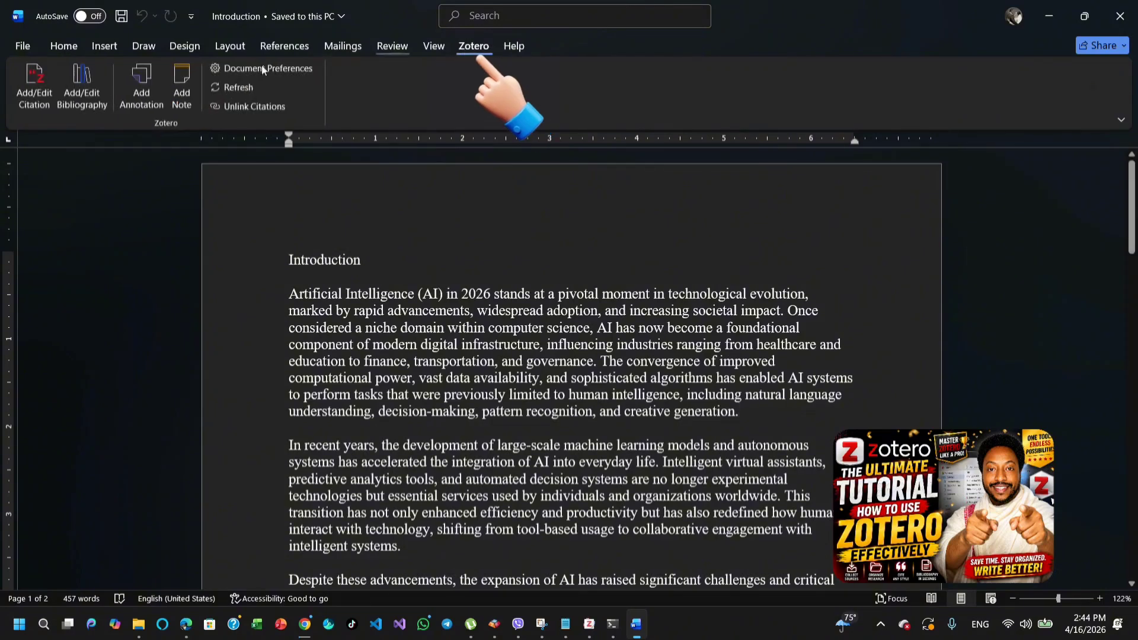
pyautogui.click(24, 74)
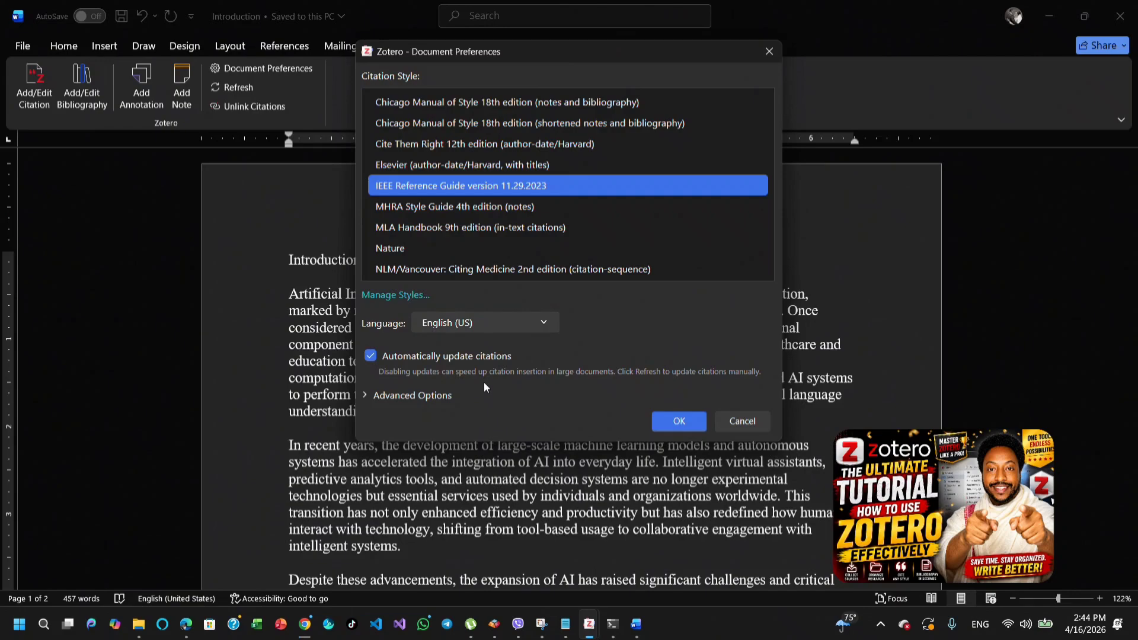
pyautogui.click(679, 421)
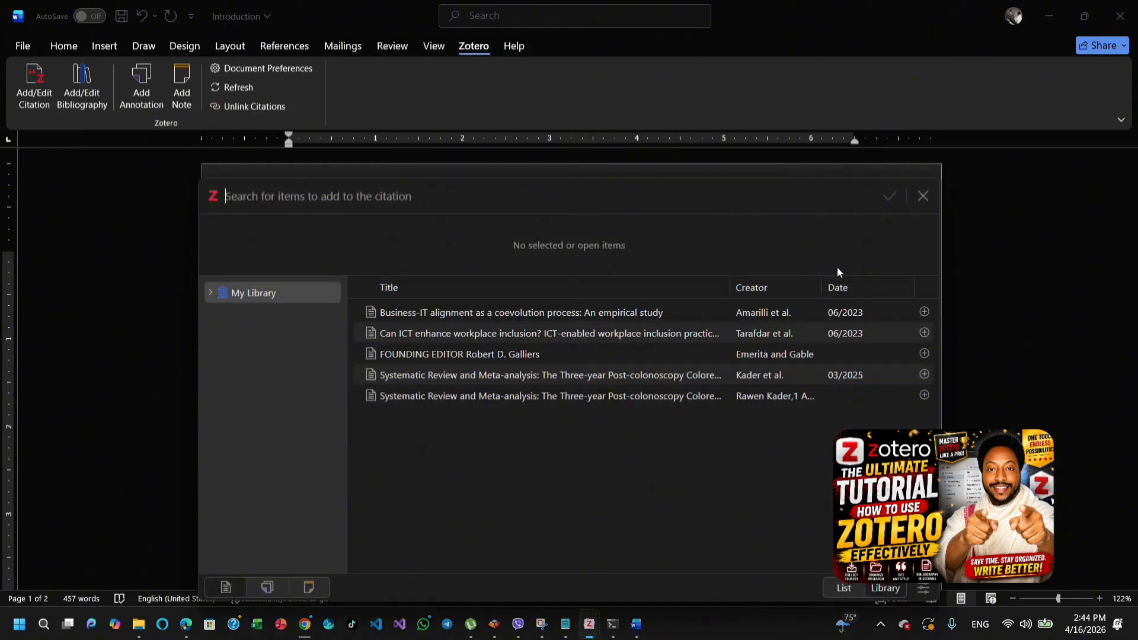
pyautogui.click(844, 588)
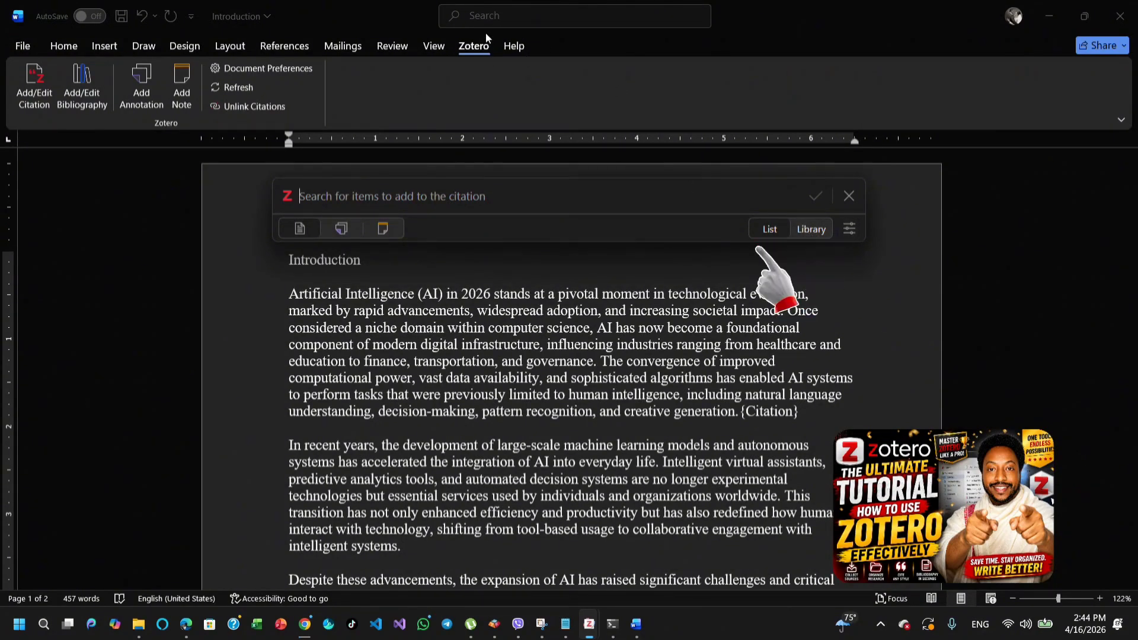
pyautogui.click(810, 229)
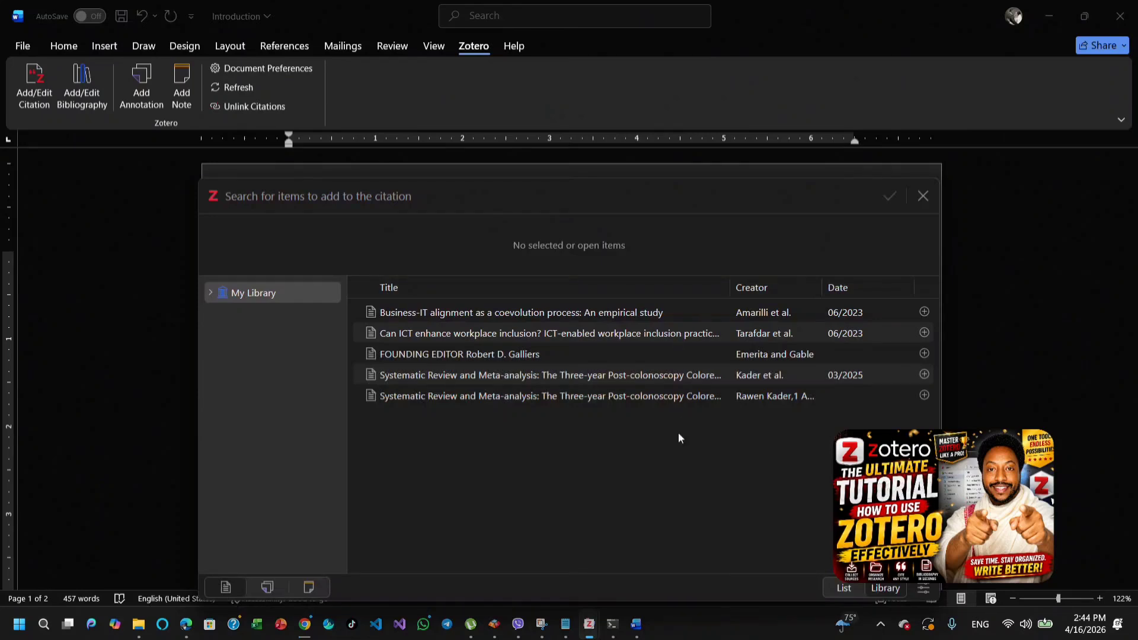
# Cite the 03/2025 Systematic Review and Meta-analysis article together with the FOUNDING EDITOR item at the end of the first paragraph.
pyautogui.click(561, 374)
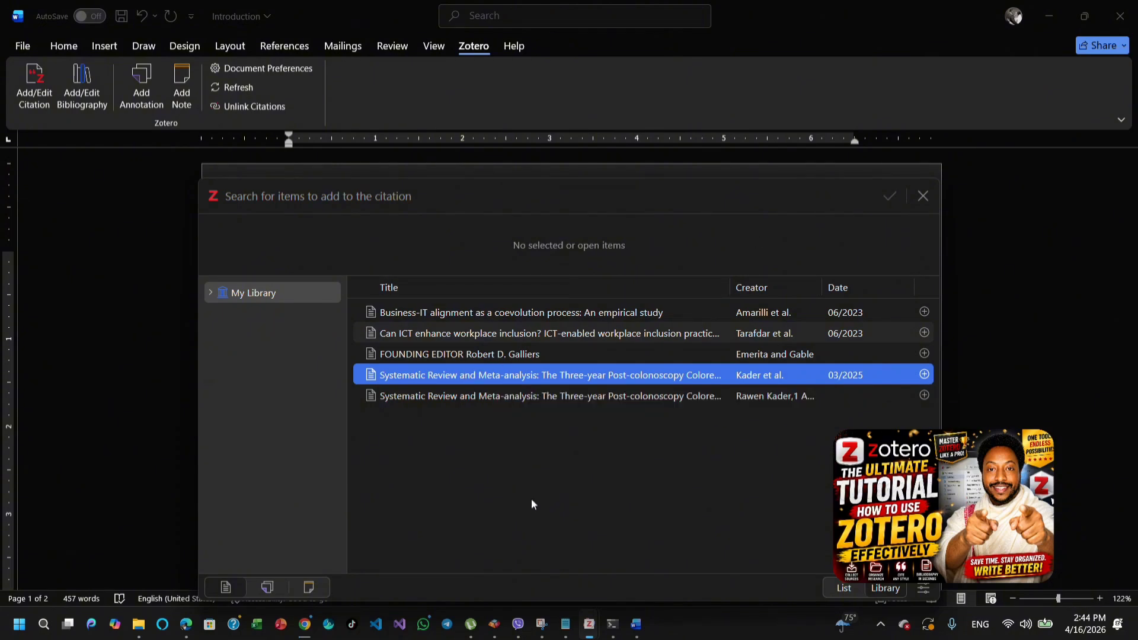
pyautogui.click(455, 355)
pyautogui.click(455, 334)
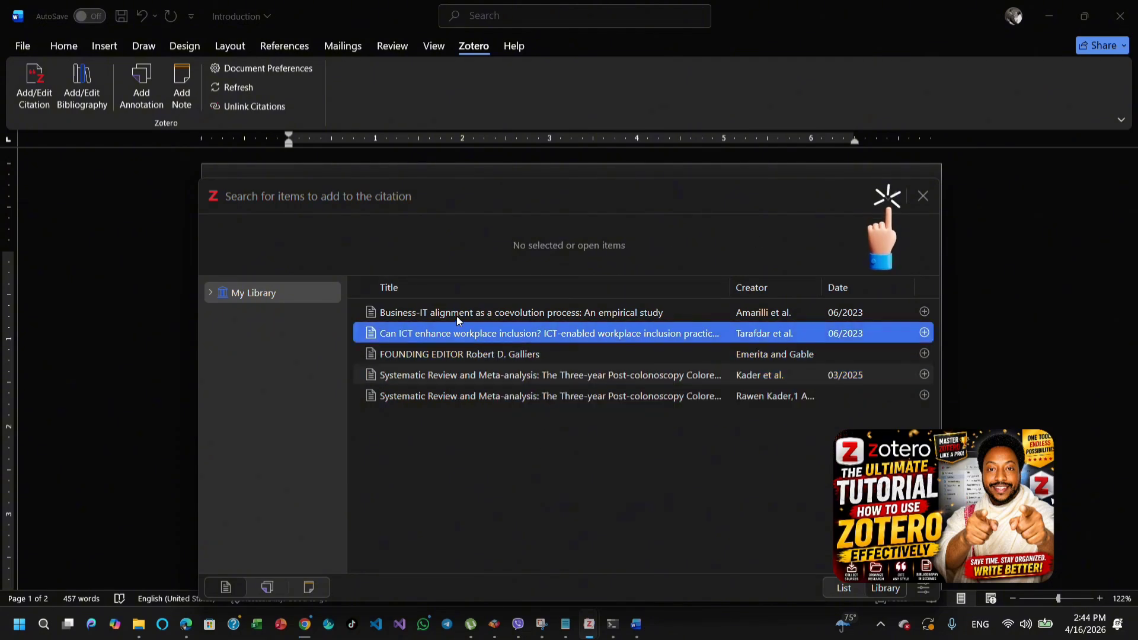
pyautogui.doubleClick(489, 375)
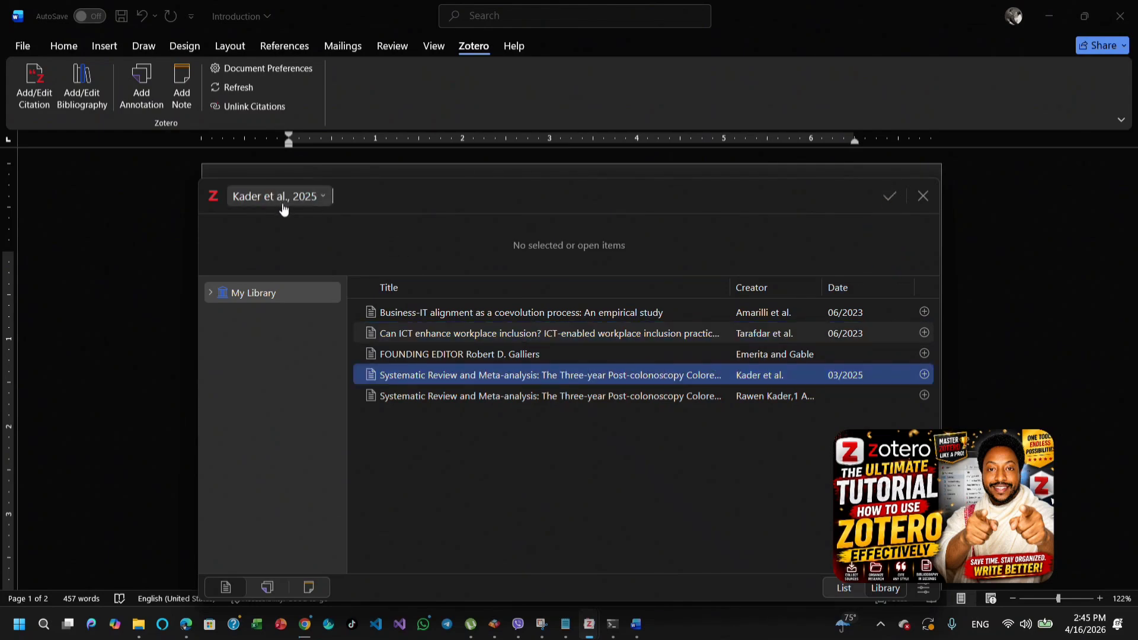
pyautogui.doubleClick(450, 354)
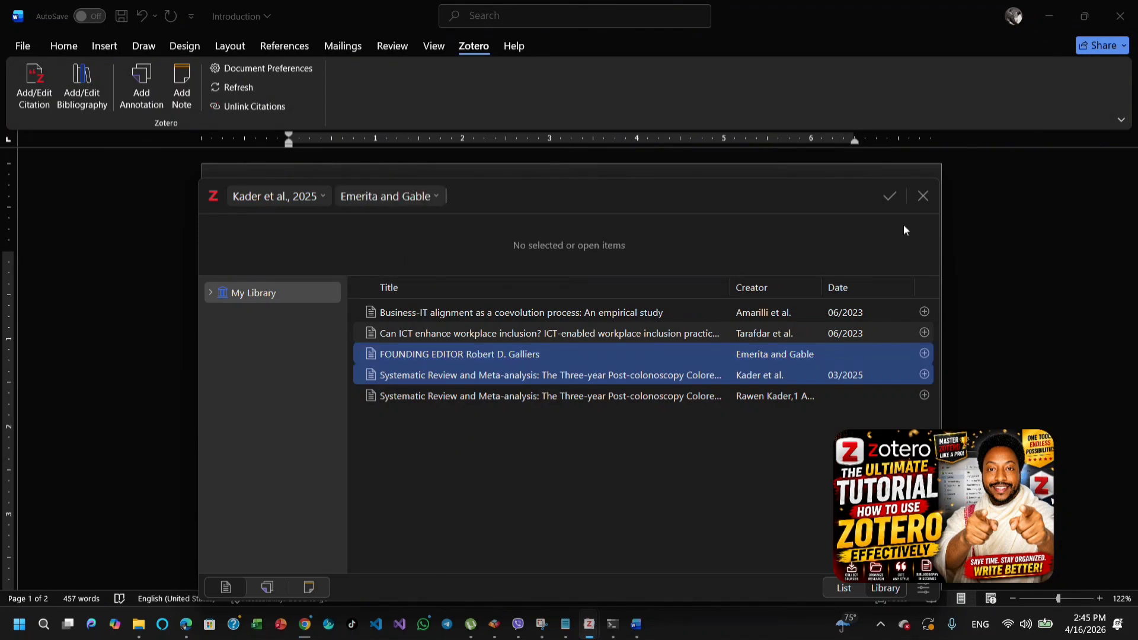
pyautogui.click(889, 197)
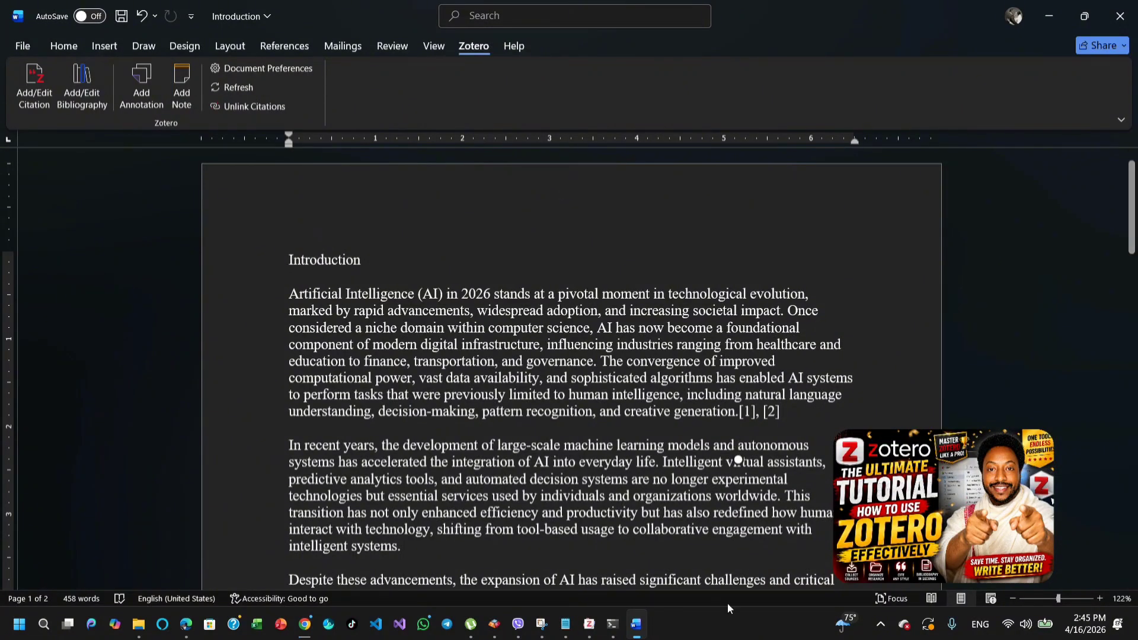
# Insert a citation of "Business-IT alignment as a coevolution process: An empirical study" further down in the body text.
pyautogui.scroll(-3, 630, 568)
pyautogui.click(738, 320)
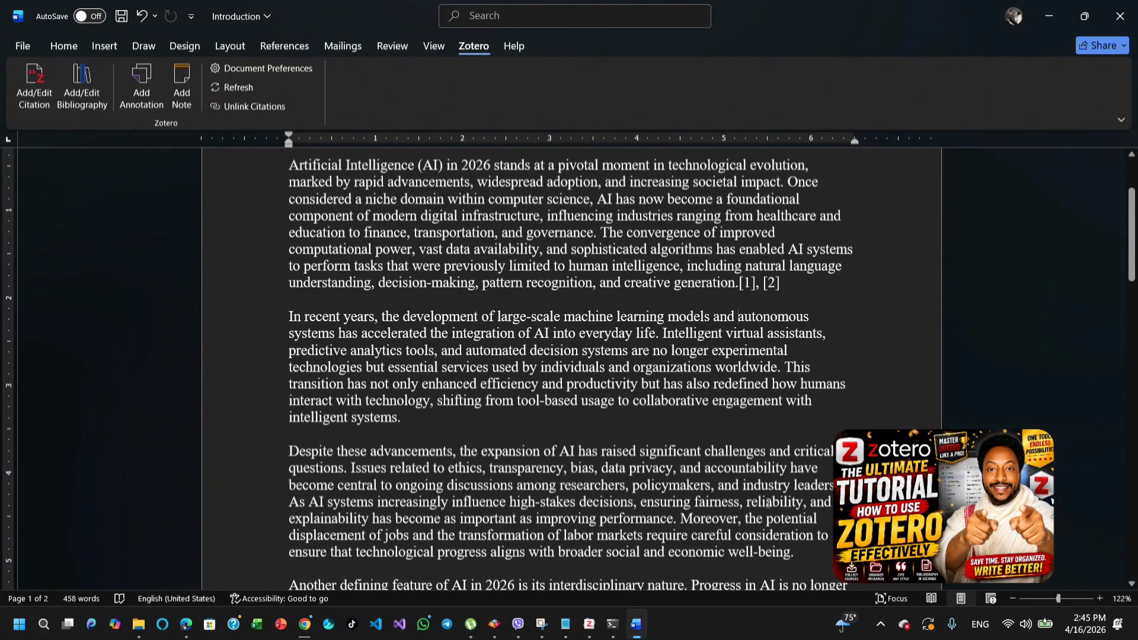
pyautogui.scroll(-2, 590, 511)
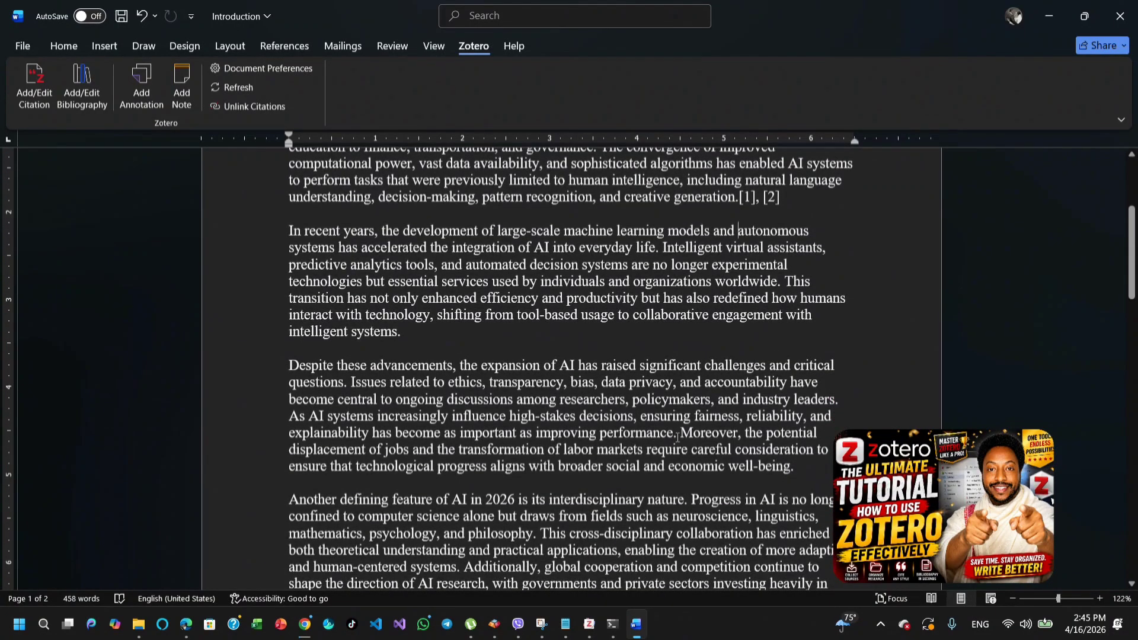
pyautogui.click(35, 80)
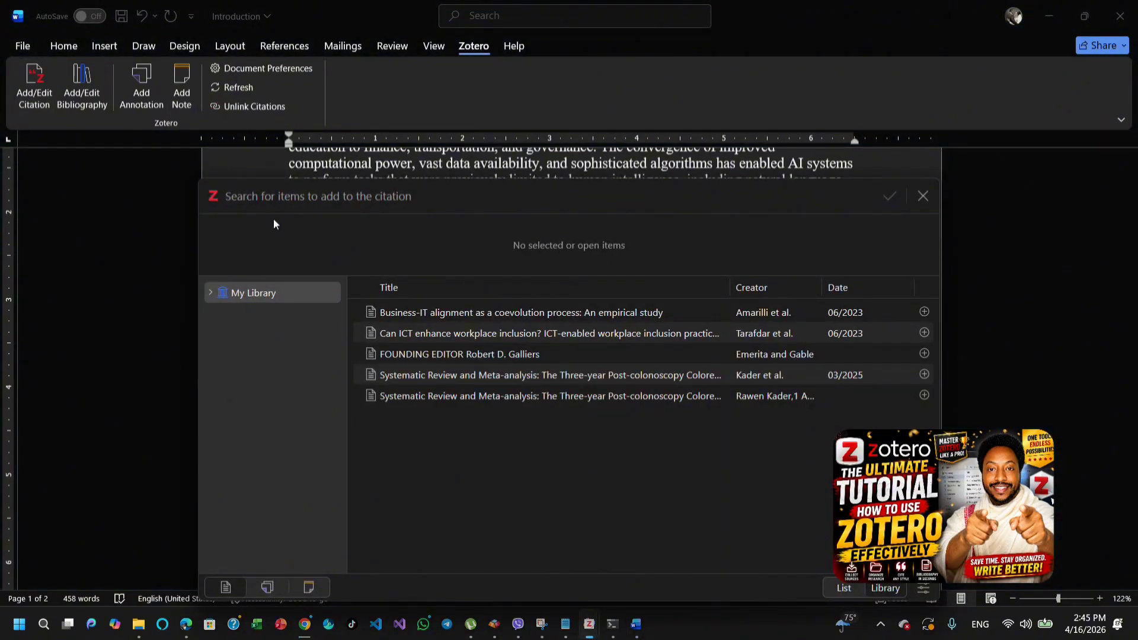
pyautogui.click(269, 588)
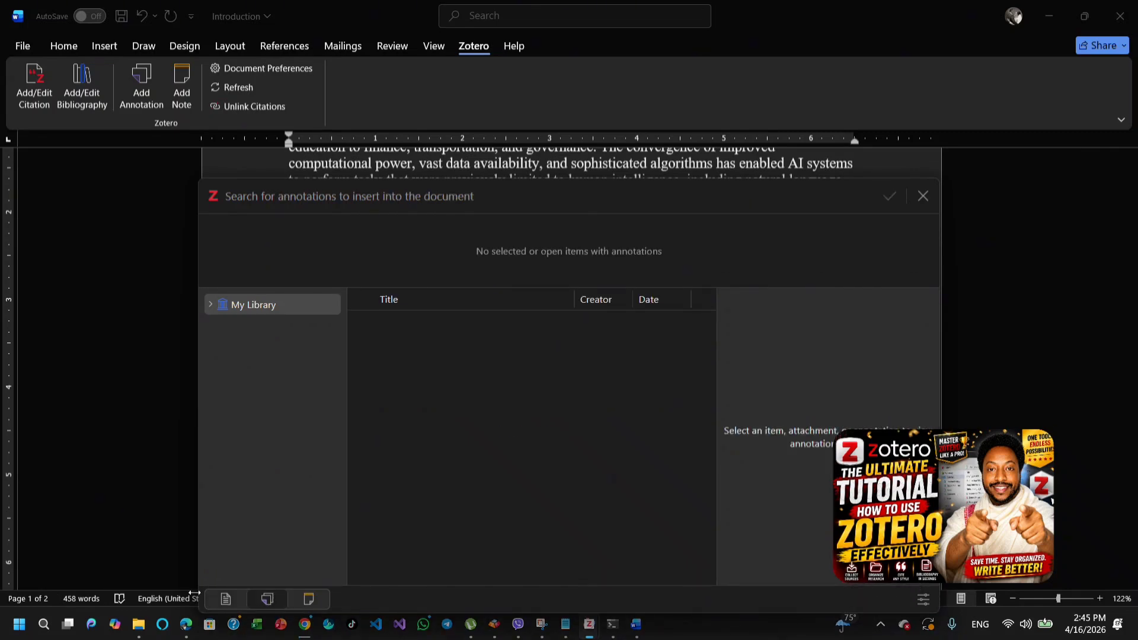
pyautogui.click(226, 600)
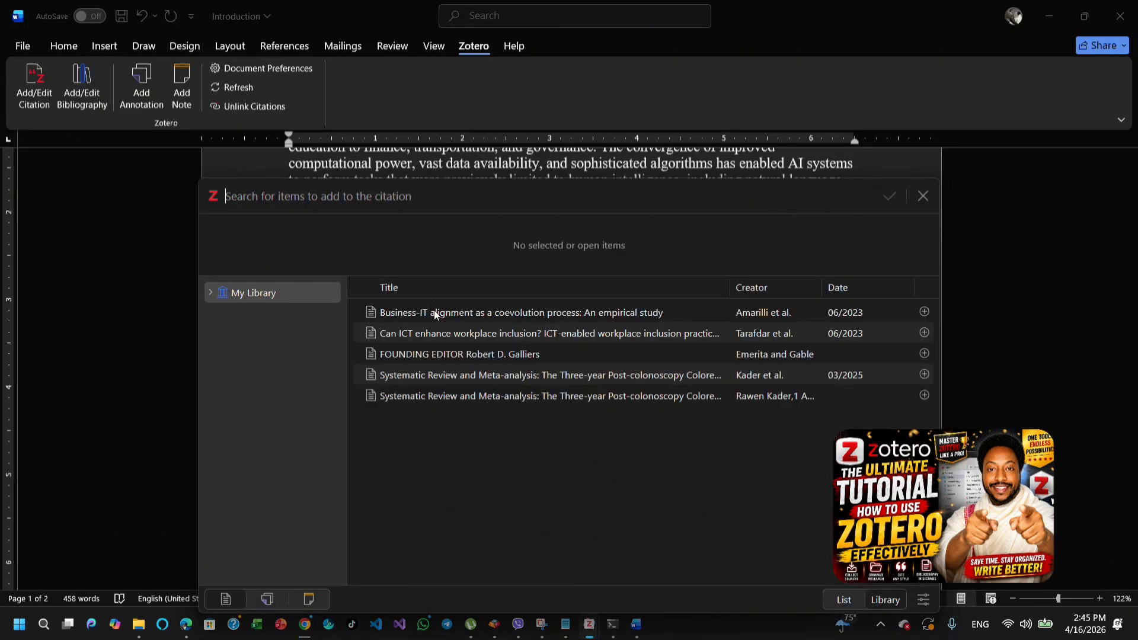
pyautogui.click(517, 375)
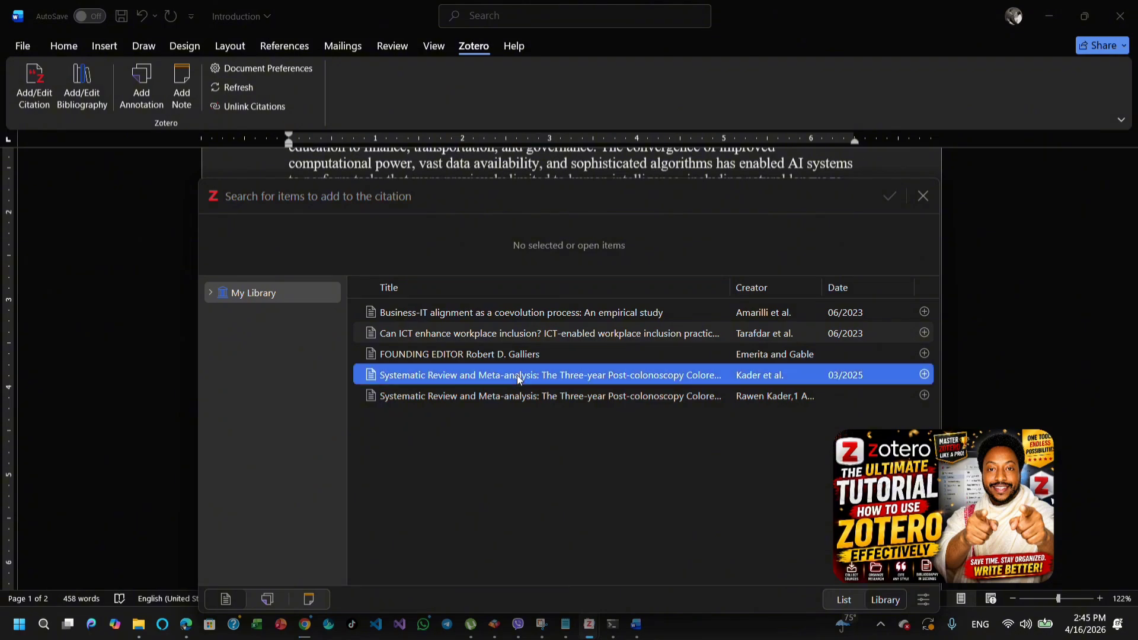
pyautogui.doubleClick(524, 397)
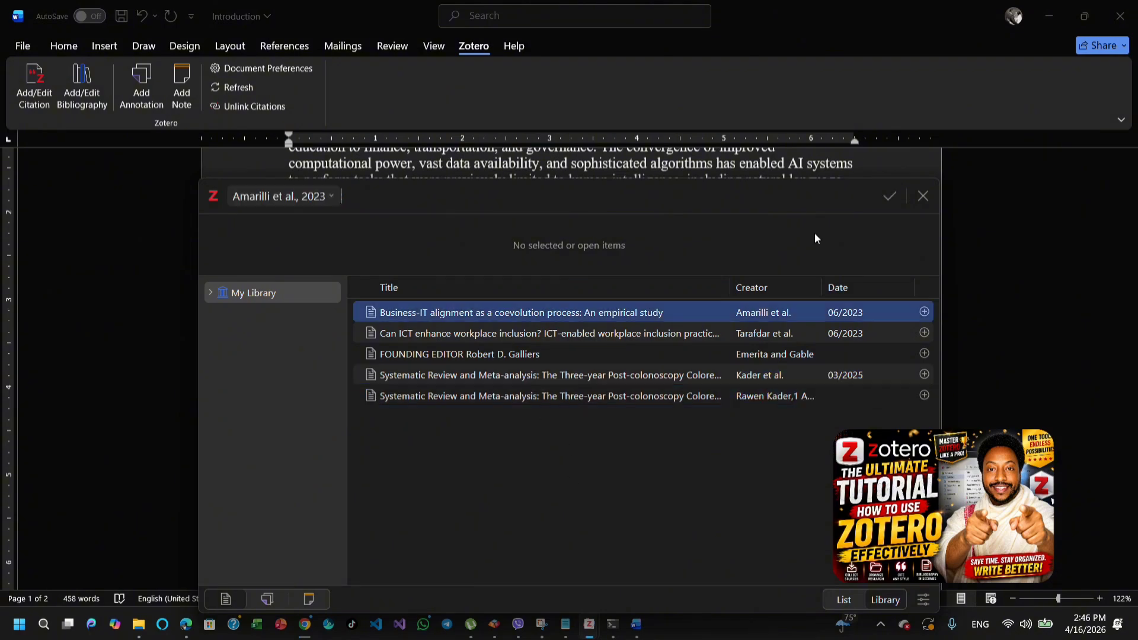
pyautogui.click(890, 197)
# Cite the undated Systematic Review and Meta-analysis item at the end of the "Looking forward" paragraph.
pyautogui.scroll(-6, 558, 505)
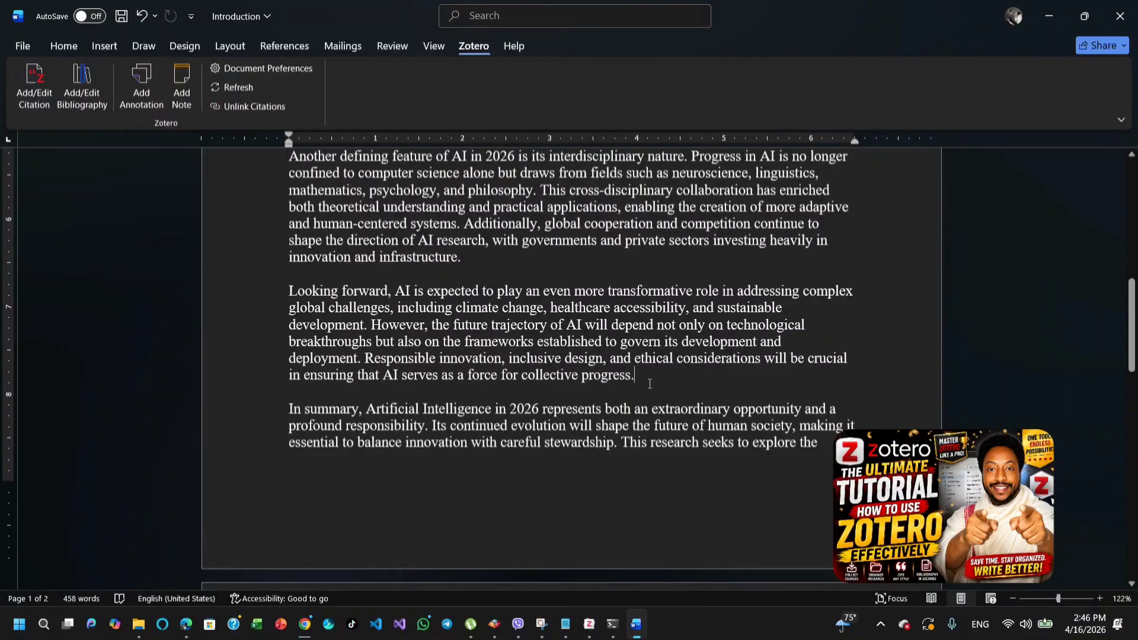
pyautogui.click(34, 86)
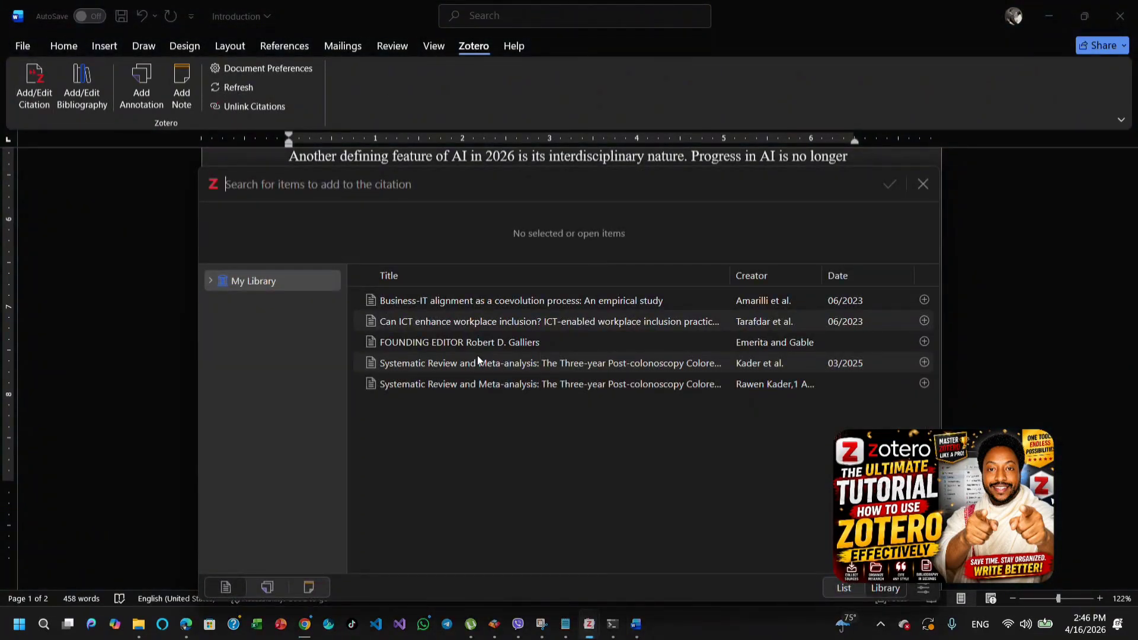
pyautogui.click(407, 386)
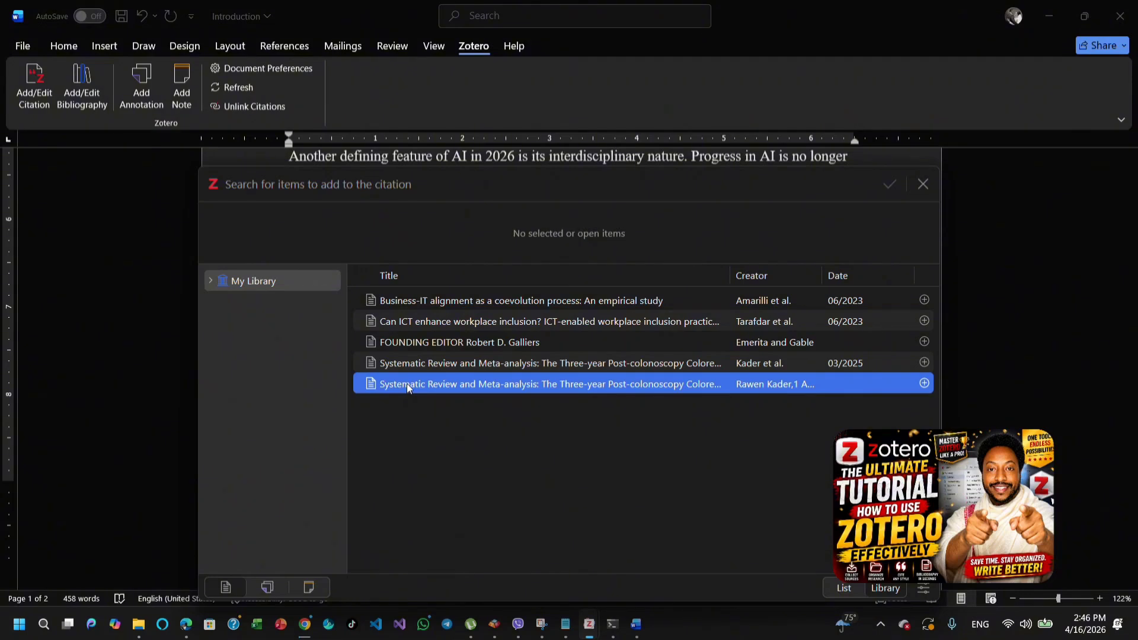
pyautogui.doubleClick(406, 385)
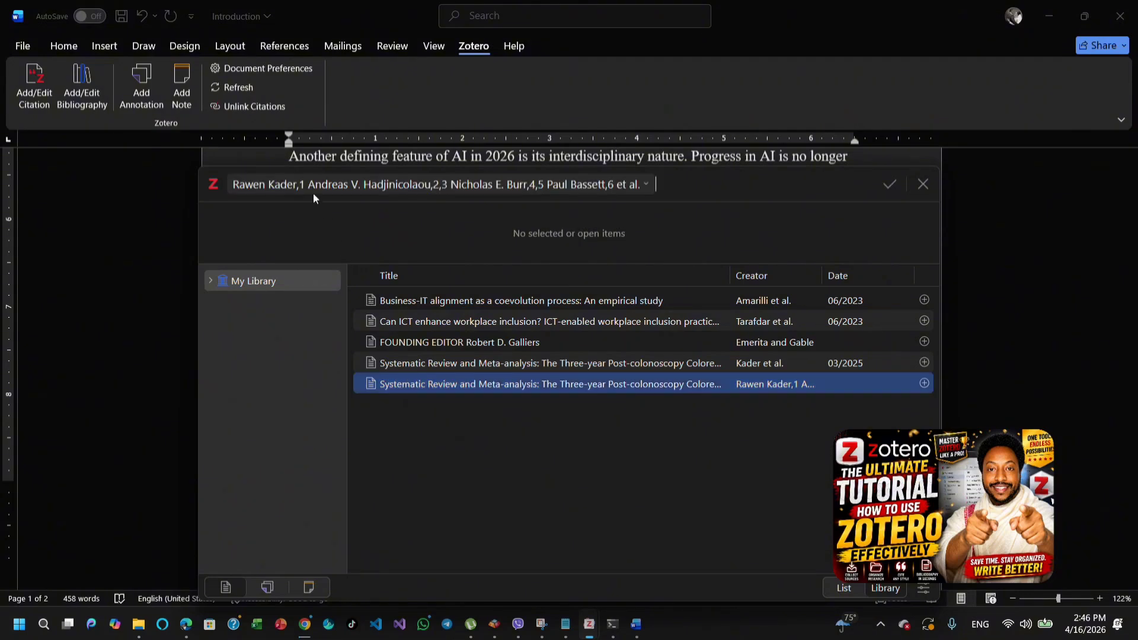
pyautogui.click(888, 185)
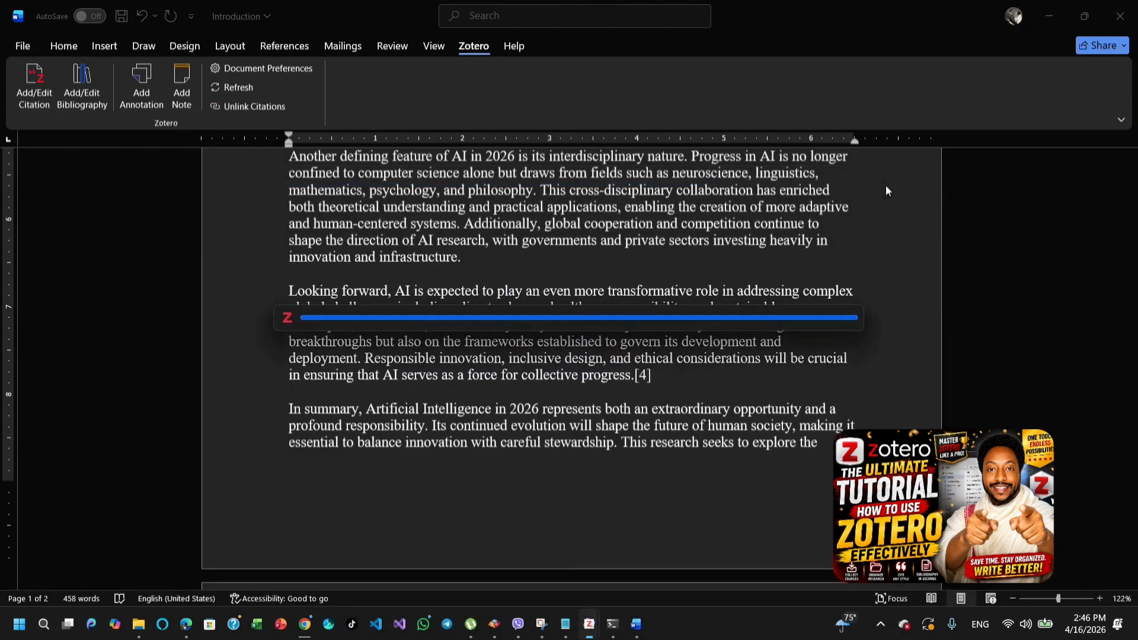
# Cite "Can ICT enhance workplace inclusion?" and both Systematic Review and Meta-analysis items together at the end of the final paragraph.
pyautogui.scroll(-6, 604, 375)
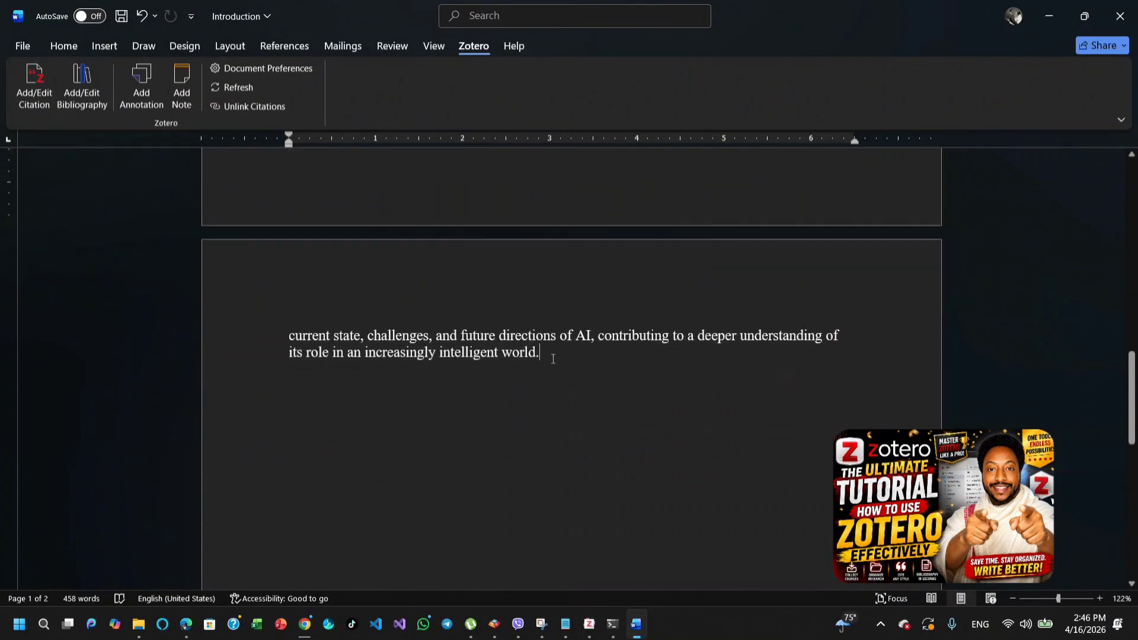
pyautogui.click(34, 80)
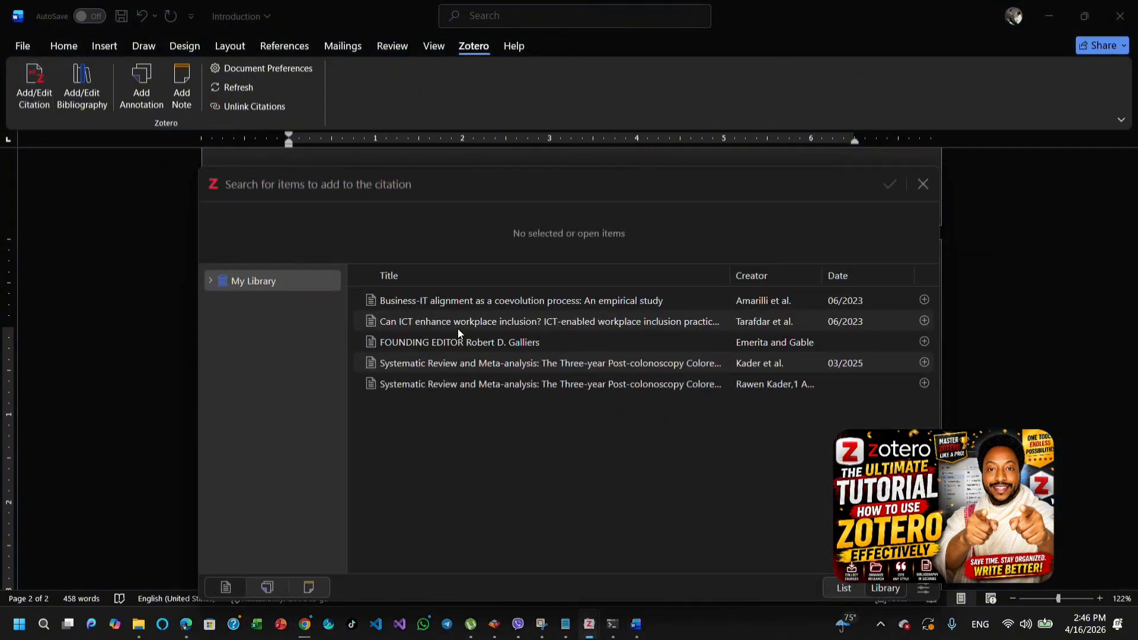
pyautogui.click(458, 321)
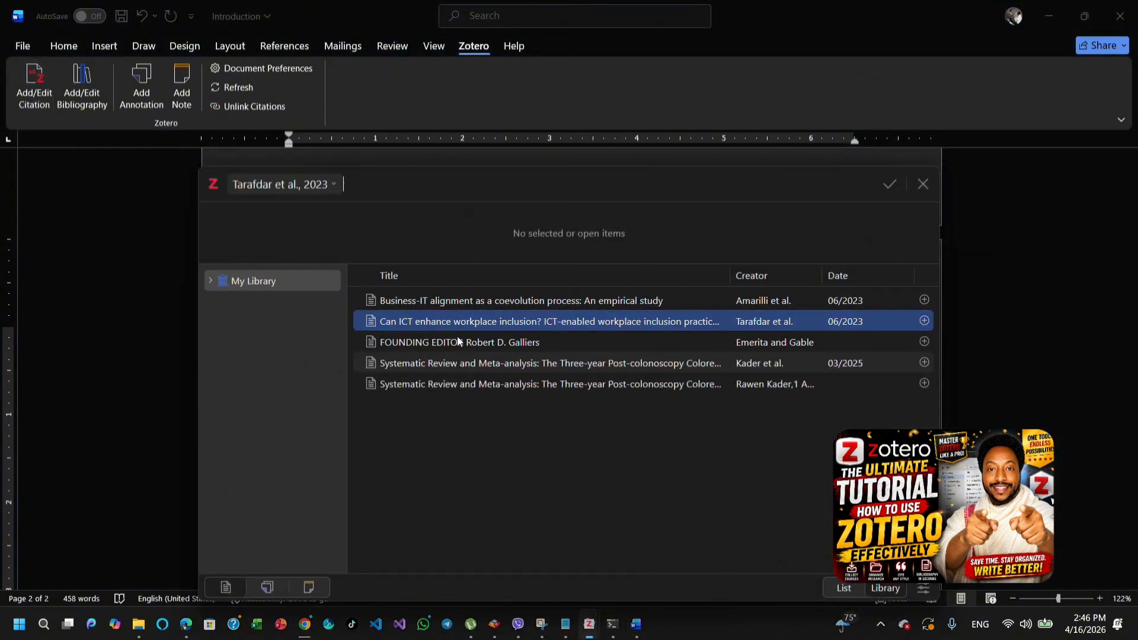
pyautogui.click(425, 363)
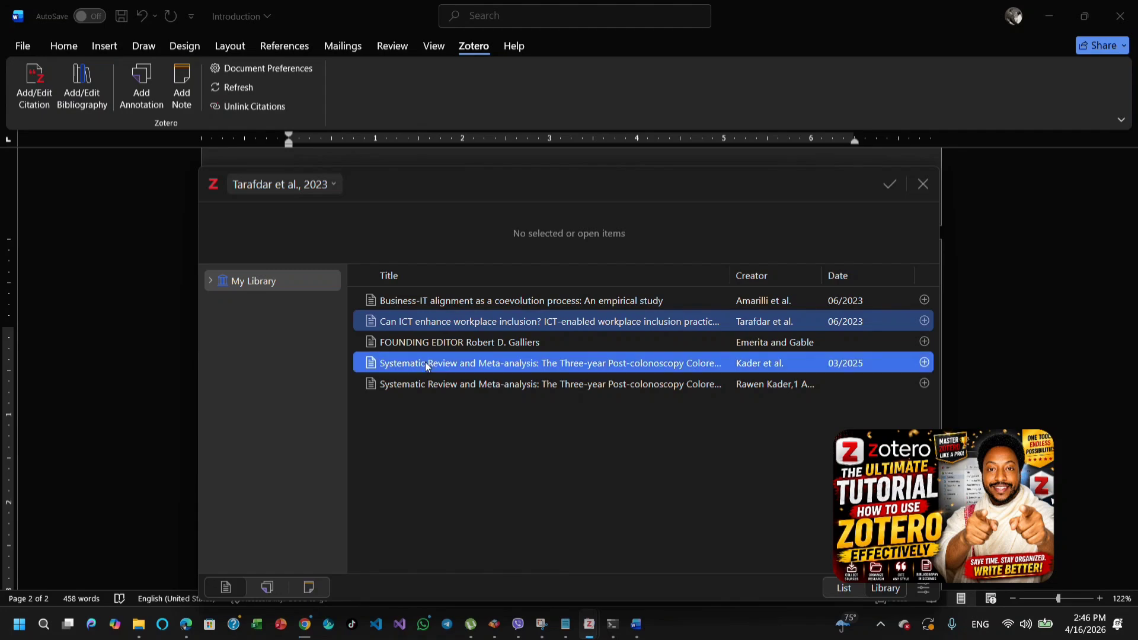
pyautogui.click(438, 384)
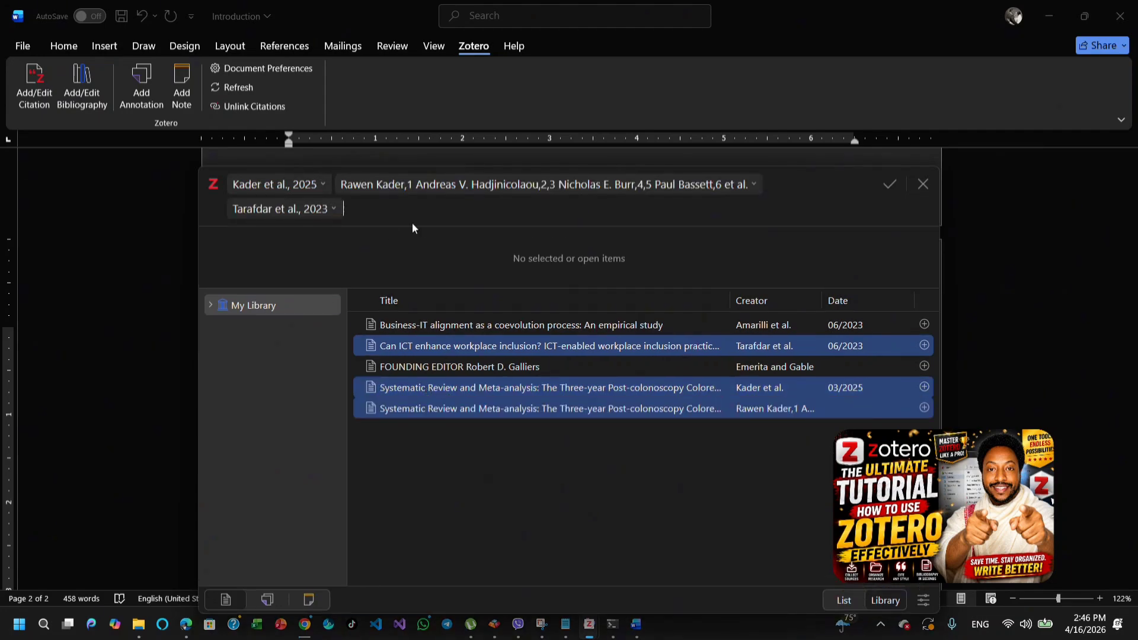
pyautogui.click(889, 186)
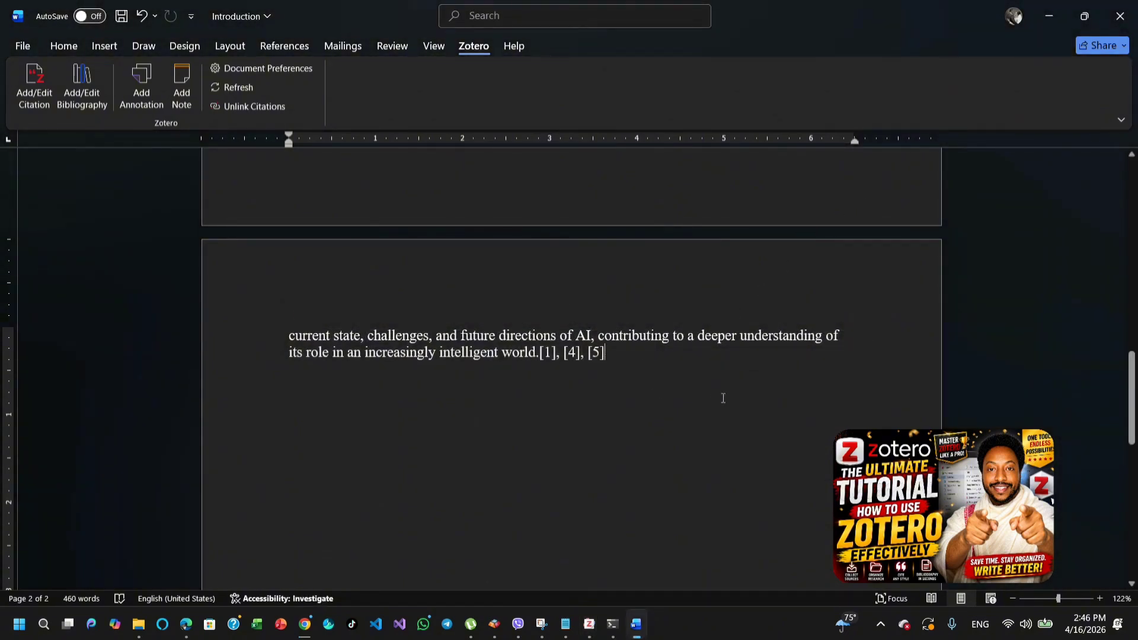
# Add a "Bibliography" heading below the last paragraph and insert the Zotero bibliography under it.
pyautogui.press('Return')
pyautogui.press('Return')
pyautogui.press('Return')
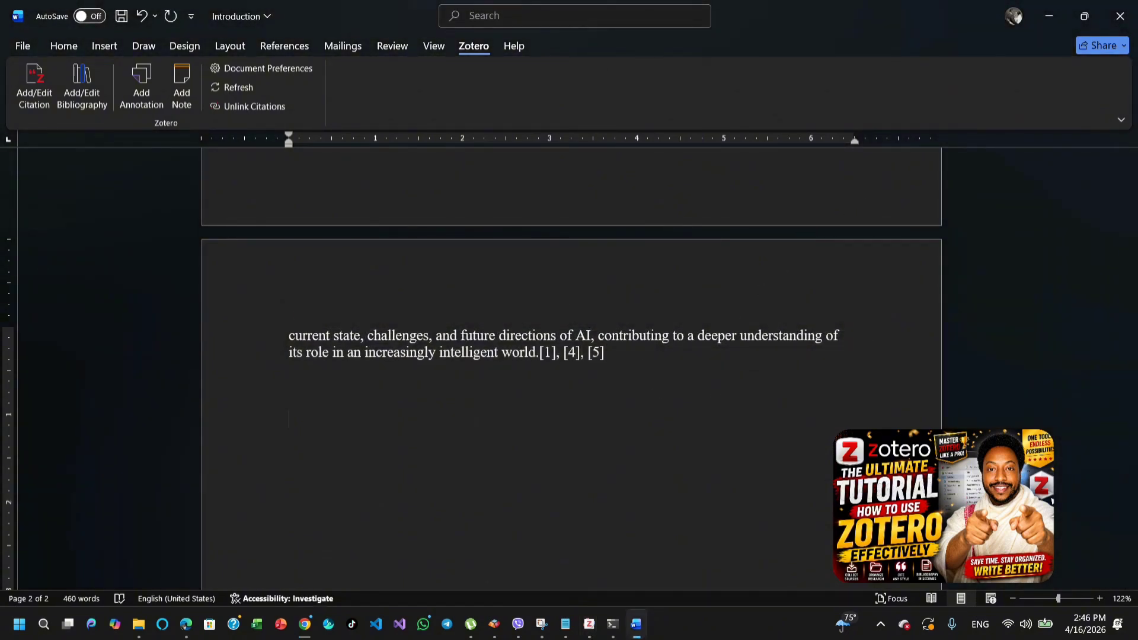
pyautogui.write('Bibliography')
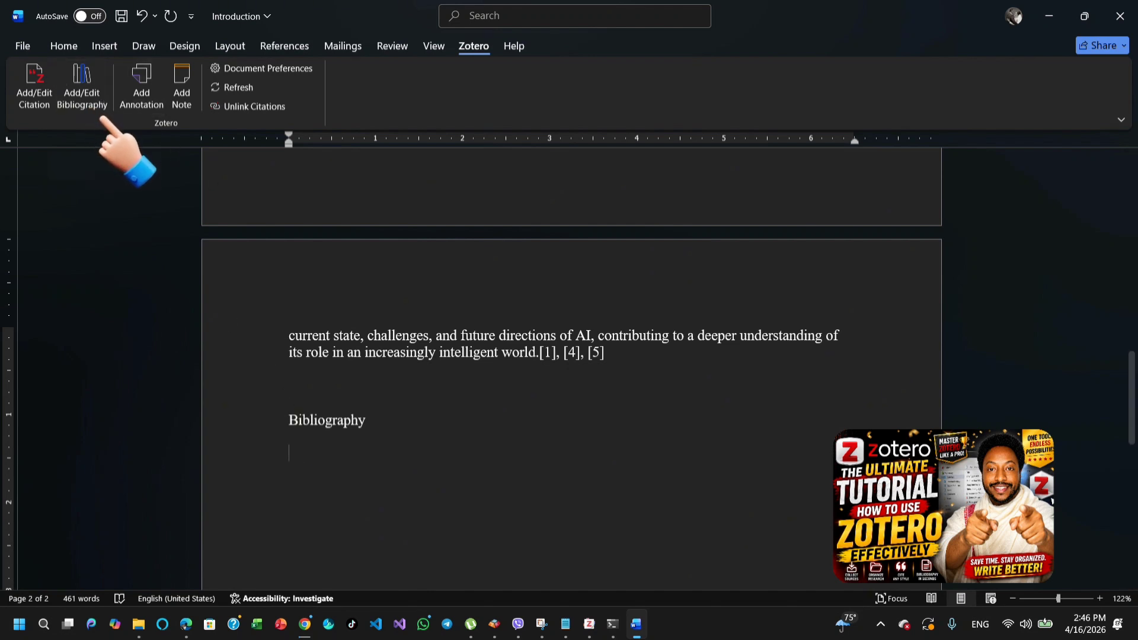
pyautogui.click(90, 86)
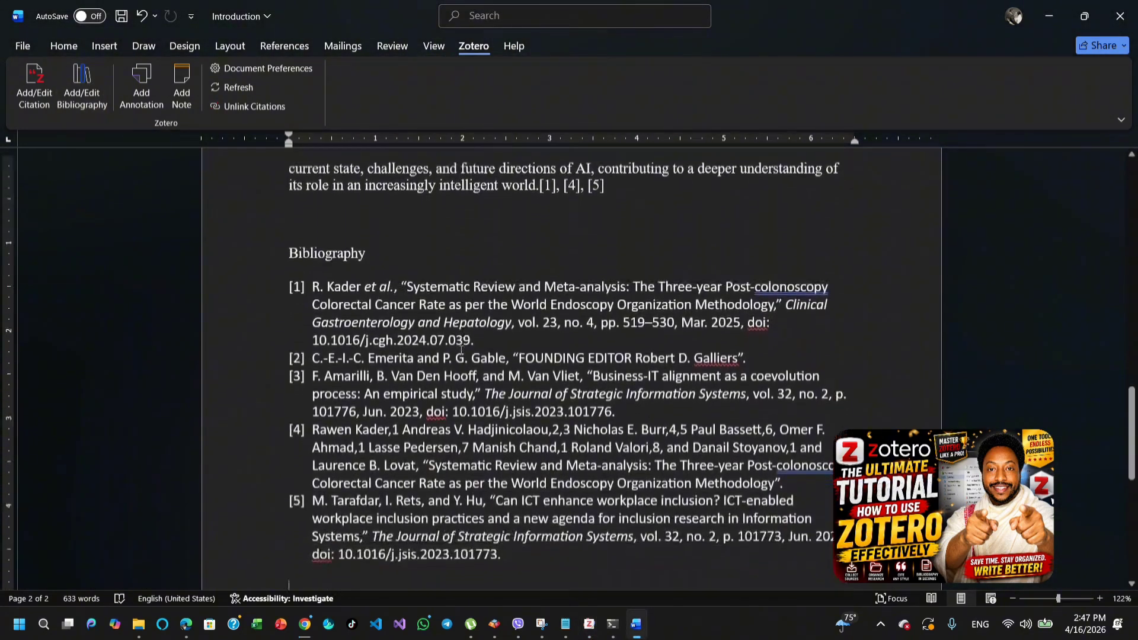
pyautogui.scroll(-1, 462, 350)
pyautogui.scroll(5, 522, 490)
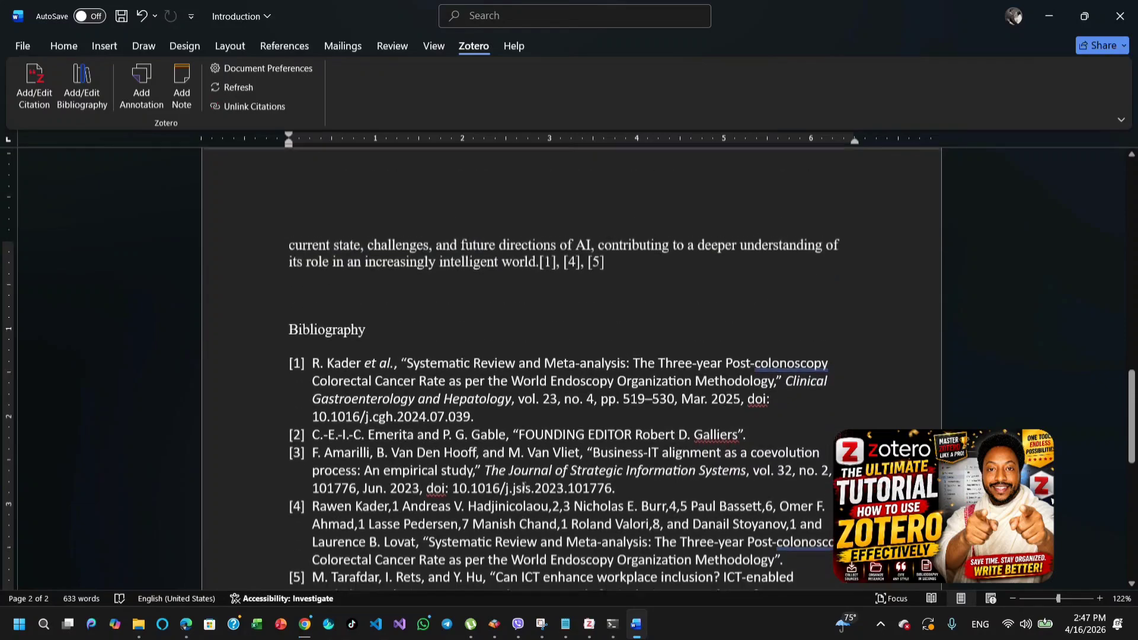
pyautogui.scroll(-4, 524, 476)
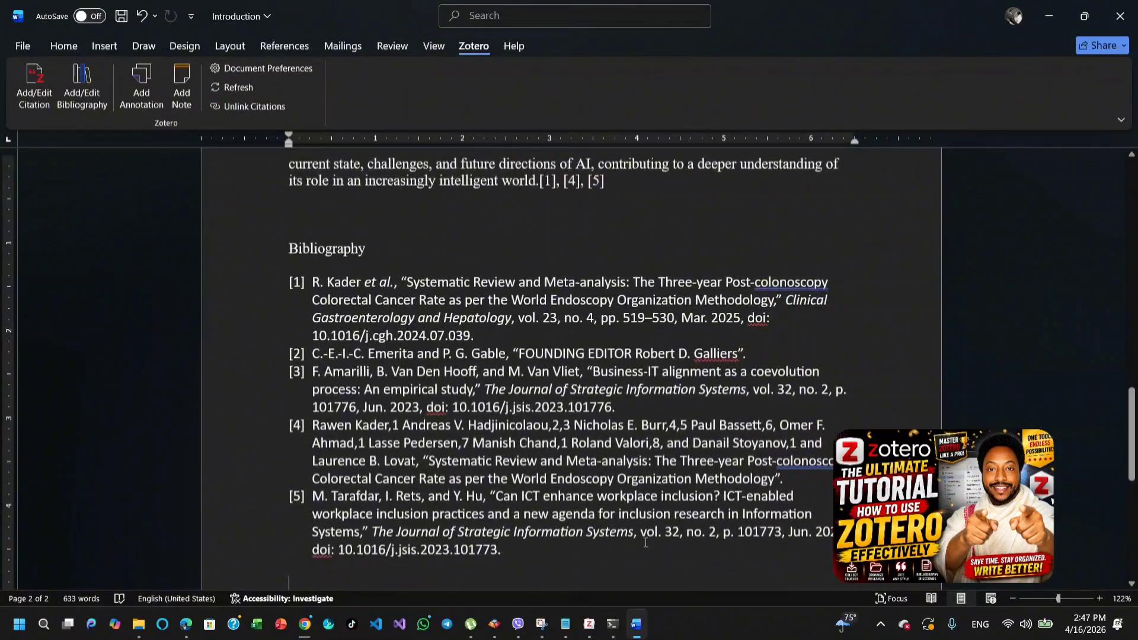
# Switch to Zotero, add the Business-IT alignment and "Can ICT enhance workplace inclusion?" articles to the Journal 1 collection, and open it.
pyautogui.click(585, 635)
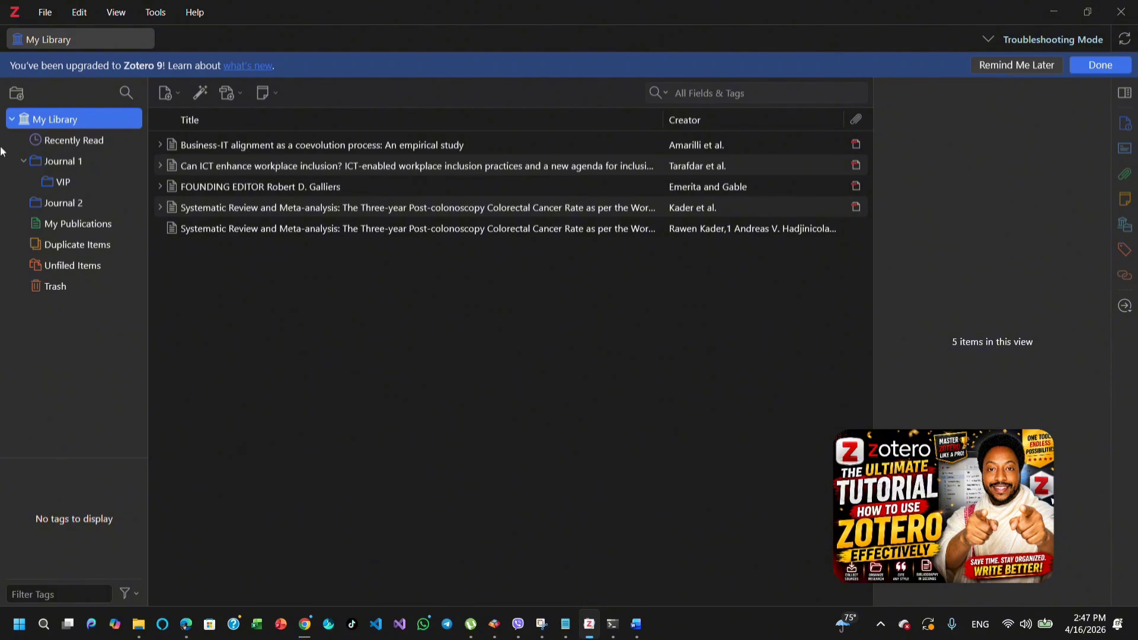
pyautogui.click(246, 151)
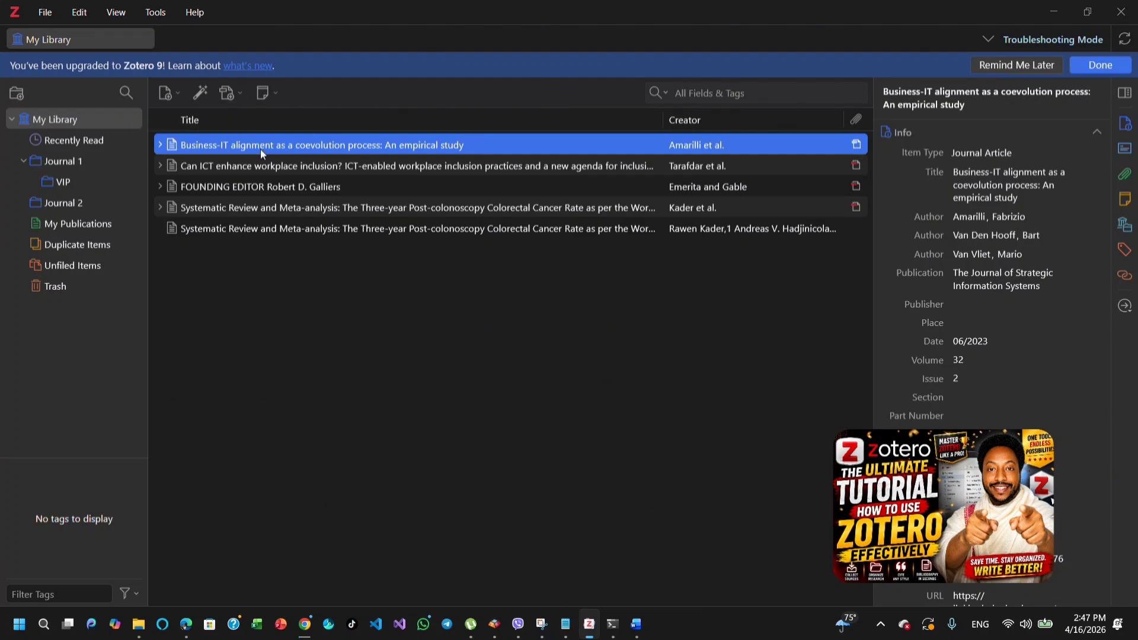
pyautogui.keyDown('ctrl'); pyautogui.click(324, 166); pyautogui.keyUp('ctrl')
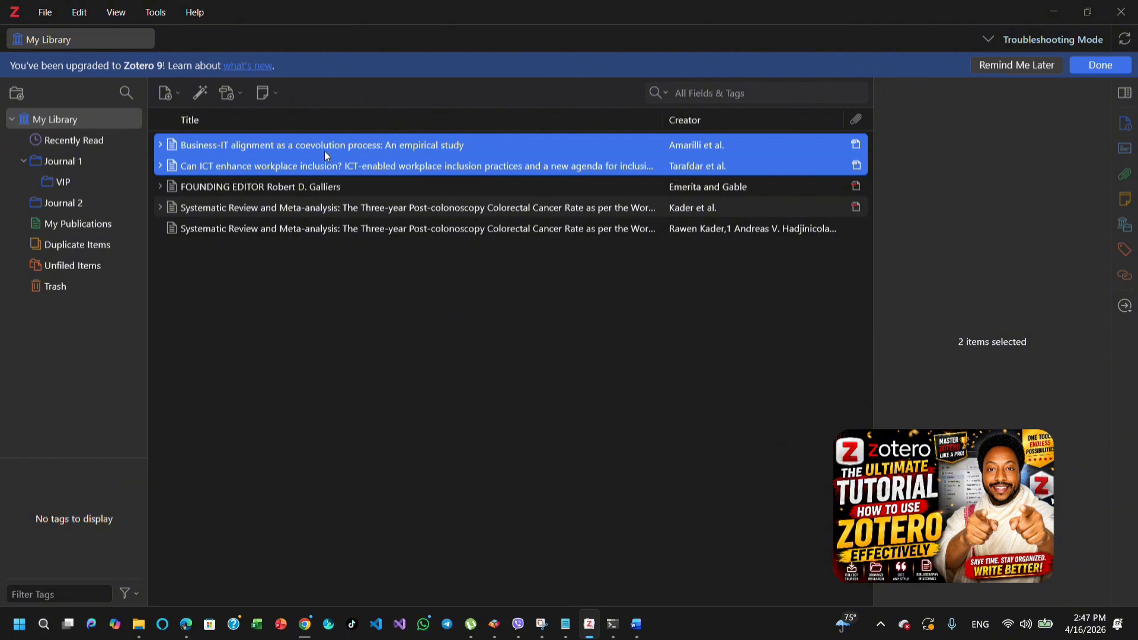
pyautogui.moveTo(325, 151); pyautogui.dragTo(56, 158)
pyautogui.click(25, 159)
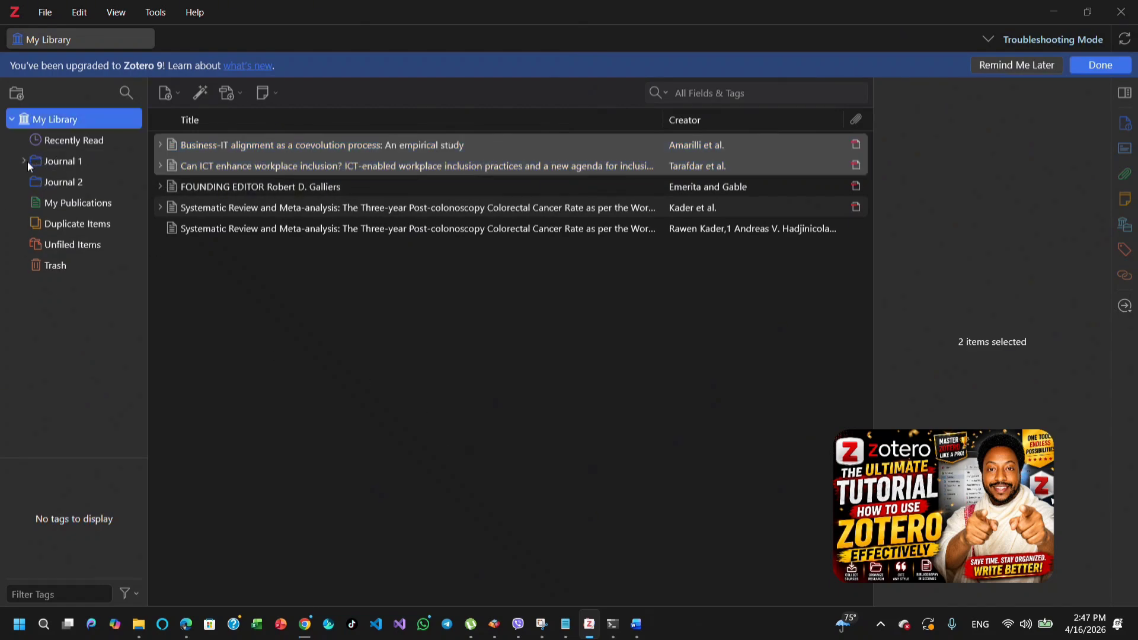
pyautogui.click(48, 163)
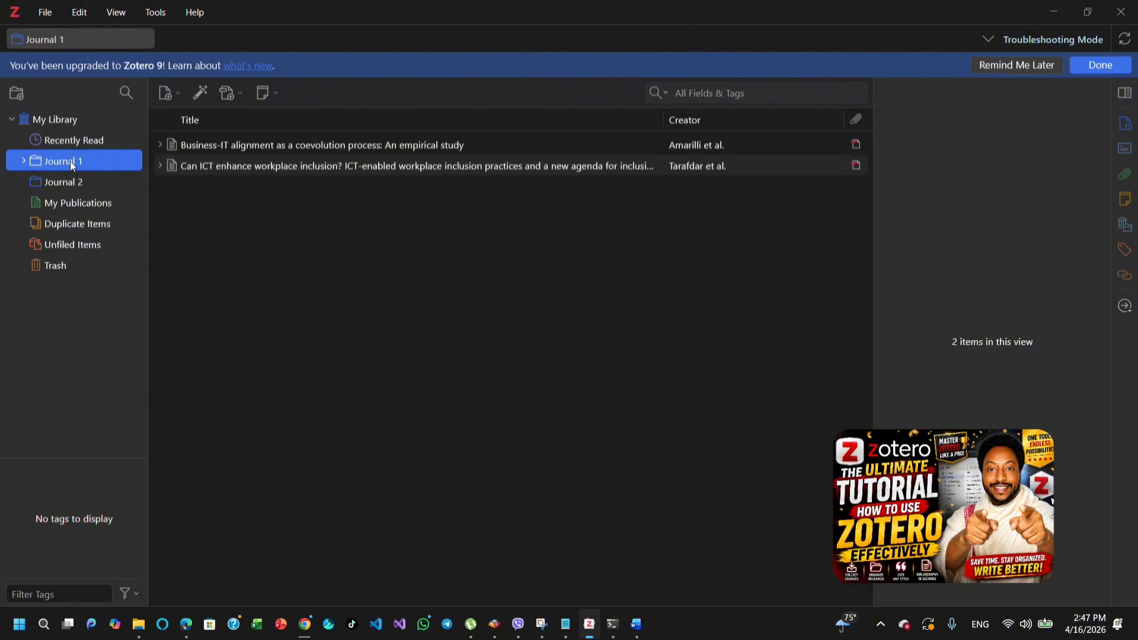
# Add both Systematic Review and Meta-analysis items from My Library to the Journal 2 collection.
pyautogui.click(24, 161)
pyautogui.click(58, 121)
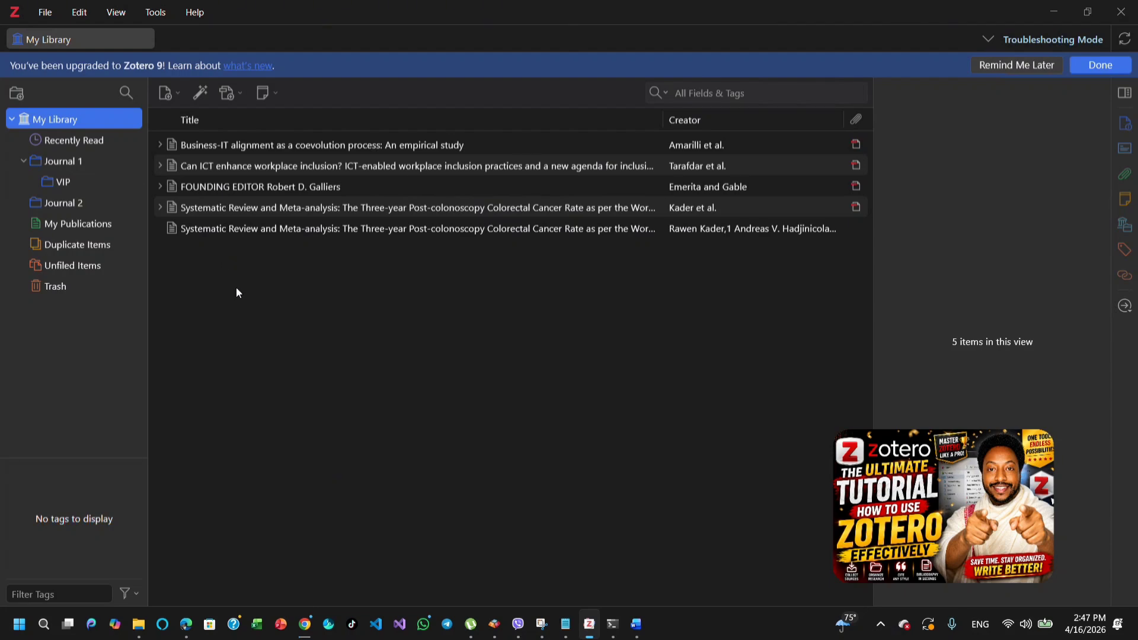
pyautogui.click(288, 292)
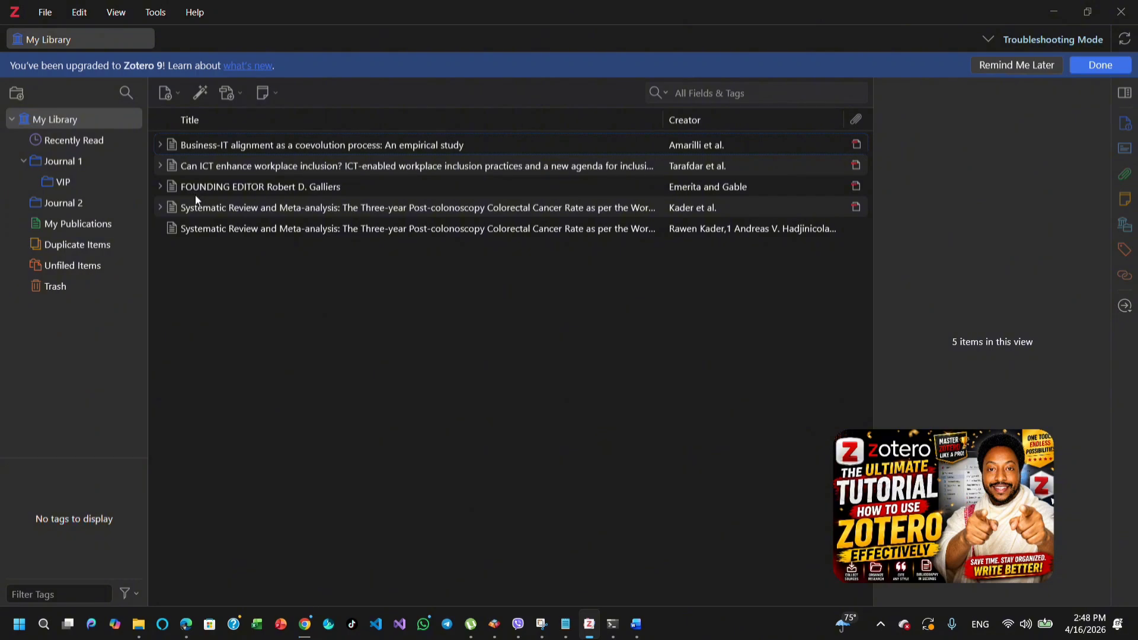
pyautogui.click(200, 208)
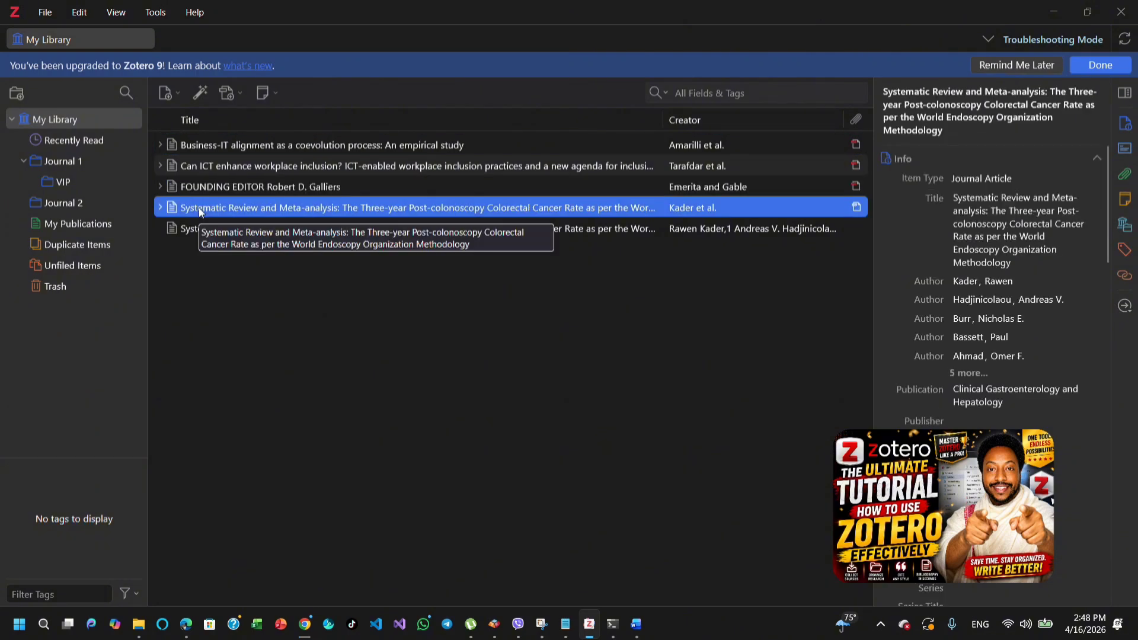
pyautogui.keyDown('ctrl'); pyautogui.click(231, 230); pyautogui.keyUp('ctrl')
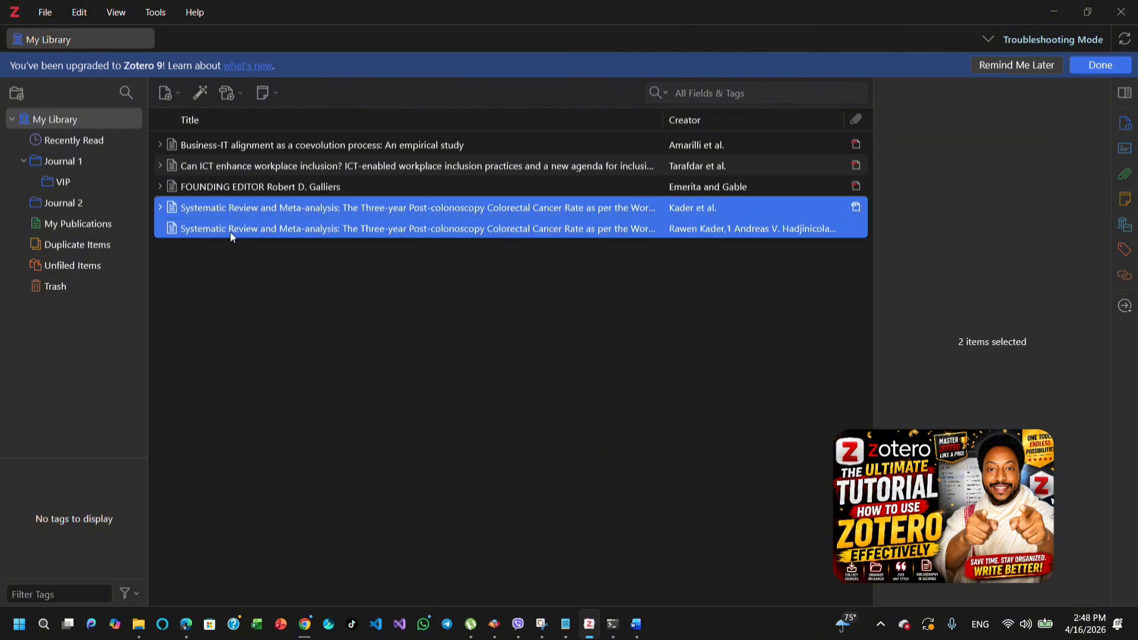
pyautogui.moveTo(252, 233); pyautogui.dragTo(65, 200)
# Duplicate the Business-IT alignment and "Can ICT enhance workplace inclusion?" articles within the Journal 1 collection.
pyautogui.doubleClick(65, 161)
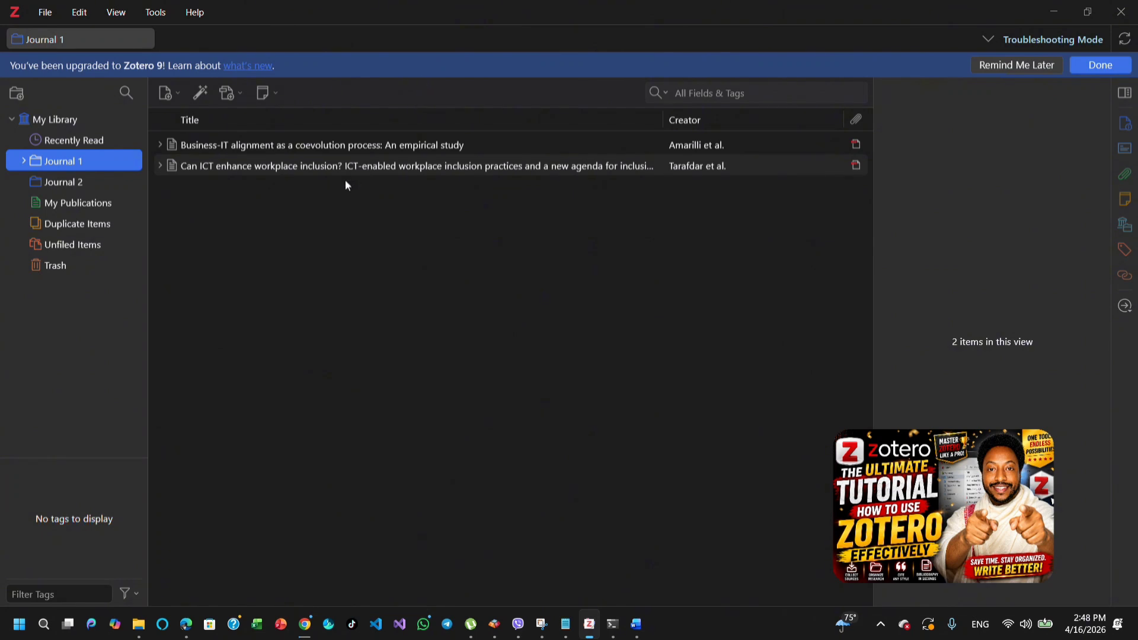
pyautogui.click(249, 148)
pyautogui.rightClick(250, 149)
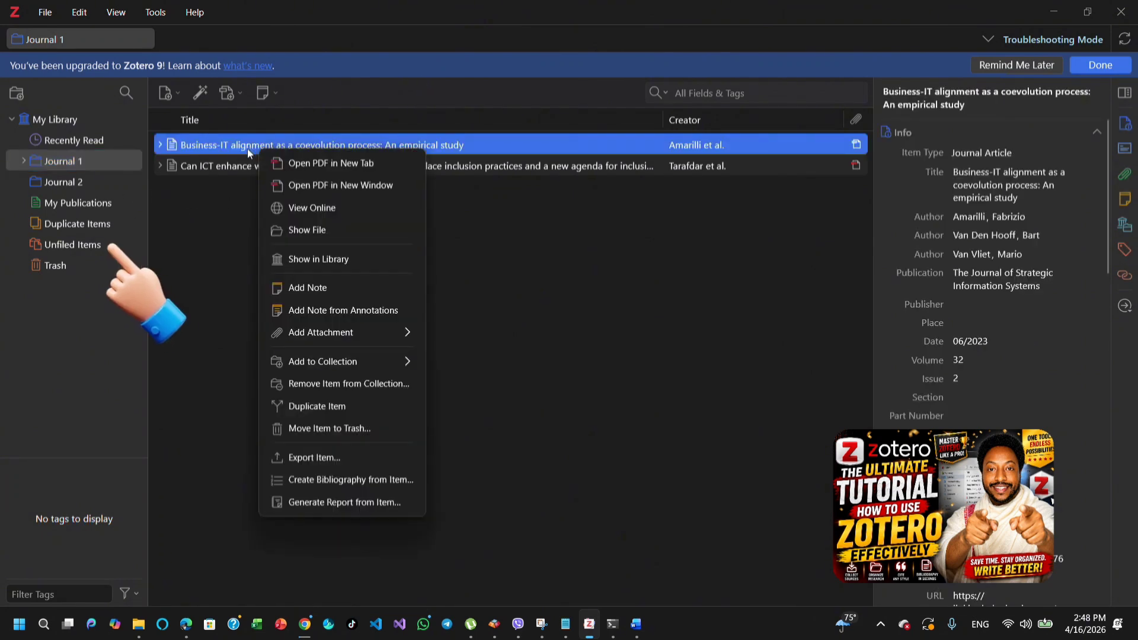
pyautogui.click(207, 151)
pyautogui.rightClick(208, 150)
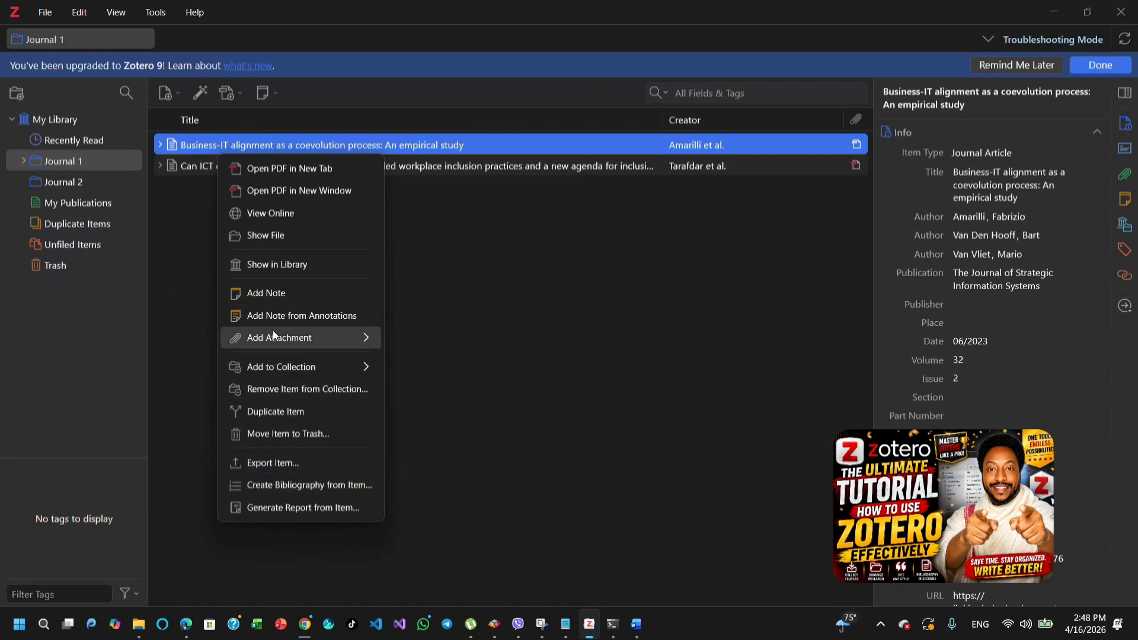
pyautogui.click(299, 411)
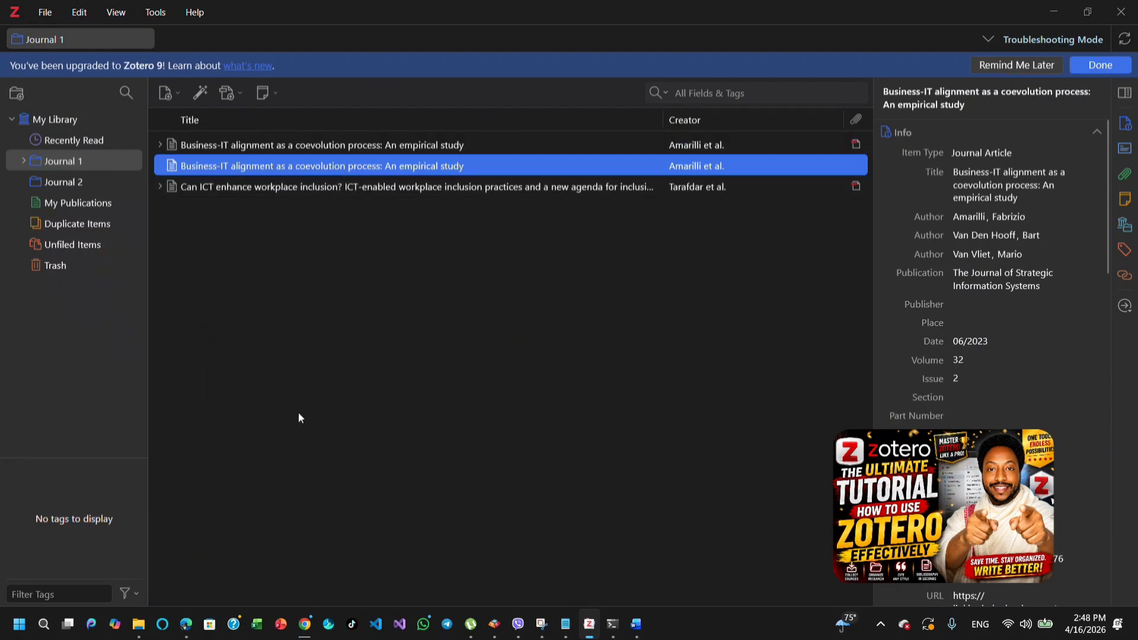
pyautogui.rightClick(219, 191)
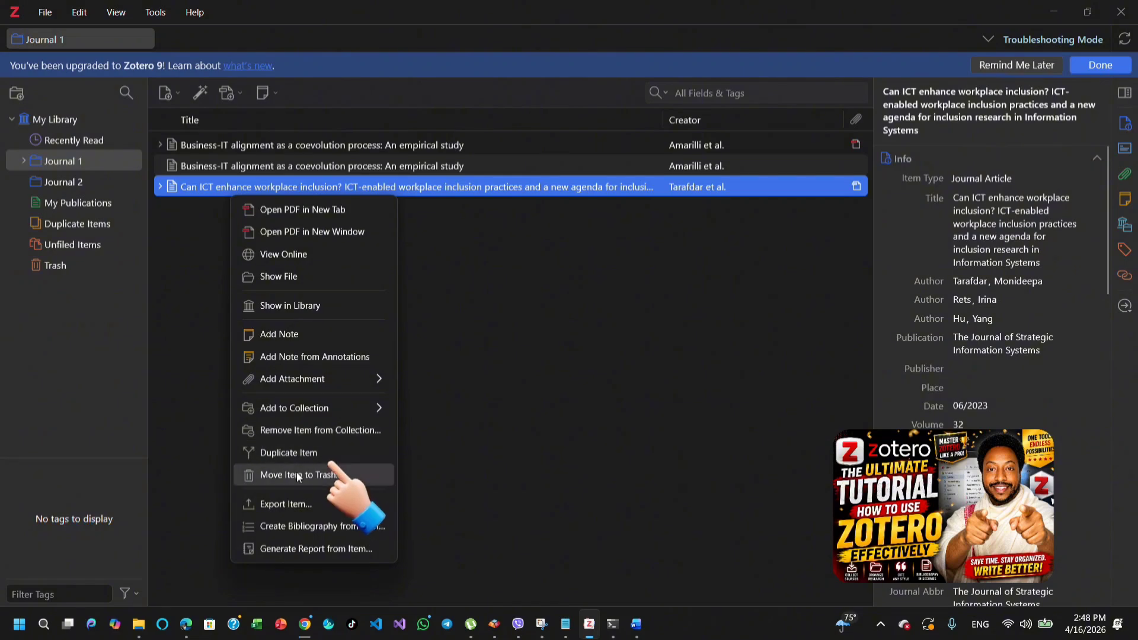
pyautogui.click(297, 461)
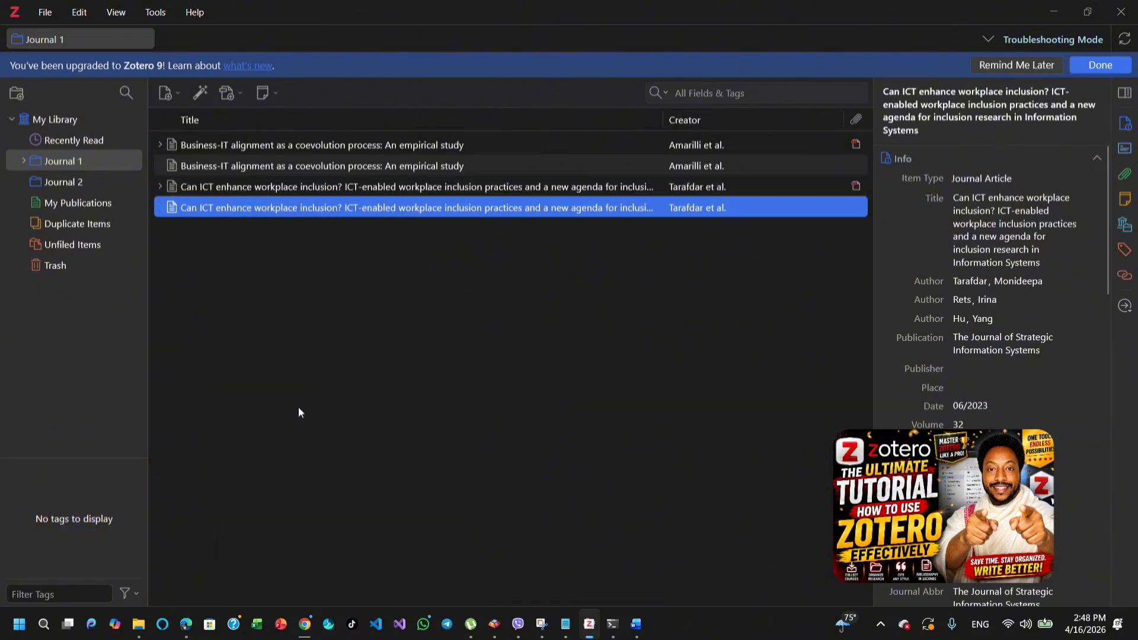
# Review the sets in Duplicate Items and merge the two copies of the Business-IT alignment article.
pyautogui.click(76, 223)
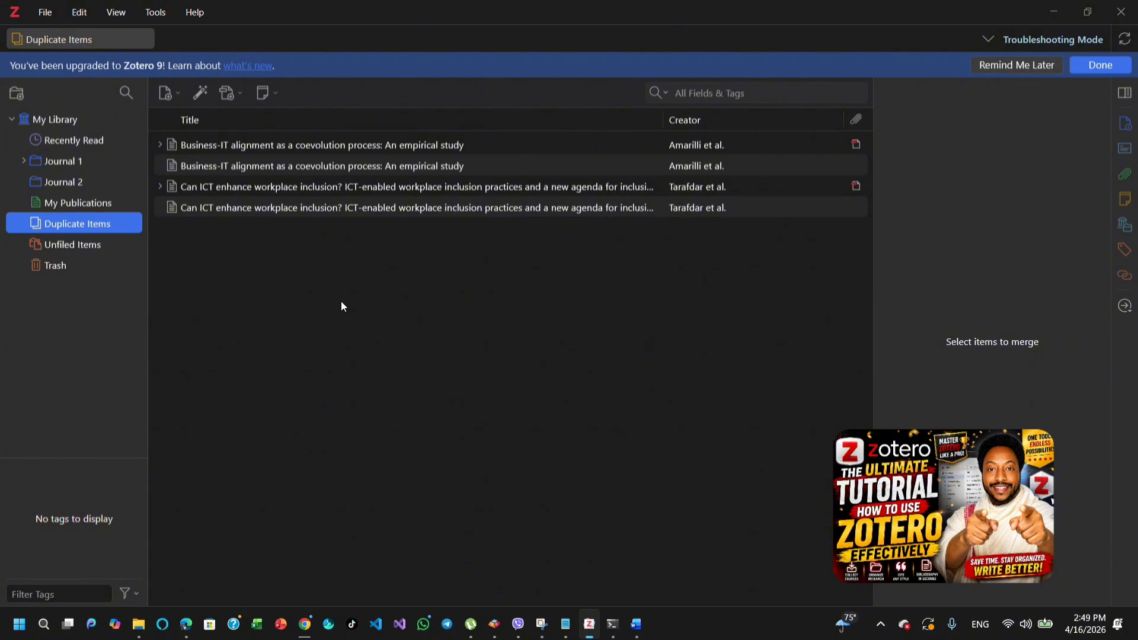
pyautogui.click(295, 148)
pyautogui.click(291, 191)
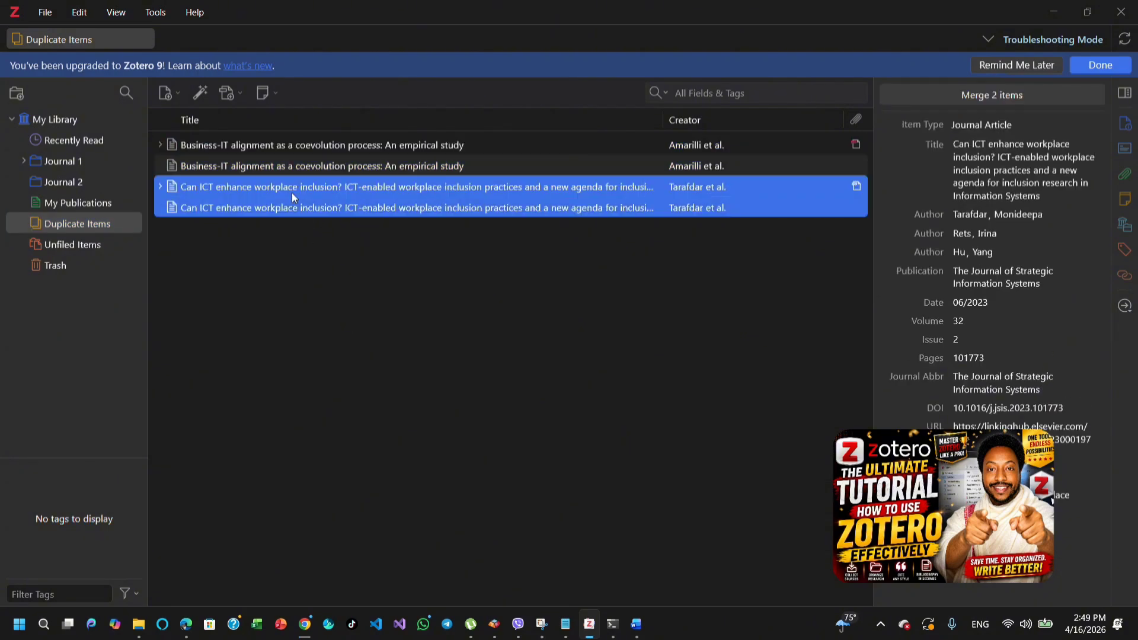
pyautogui.click(289, 166)
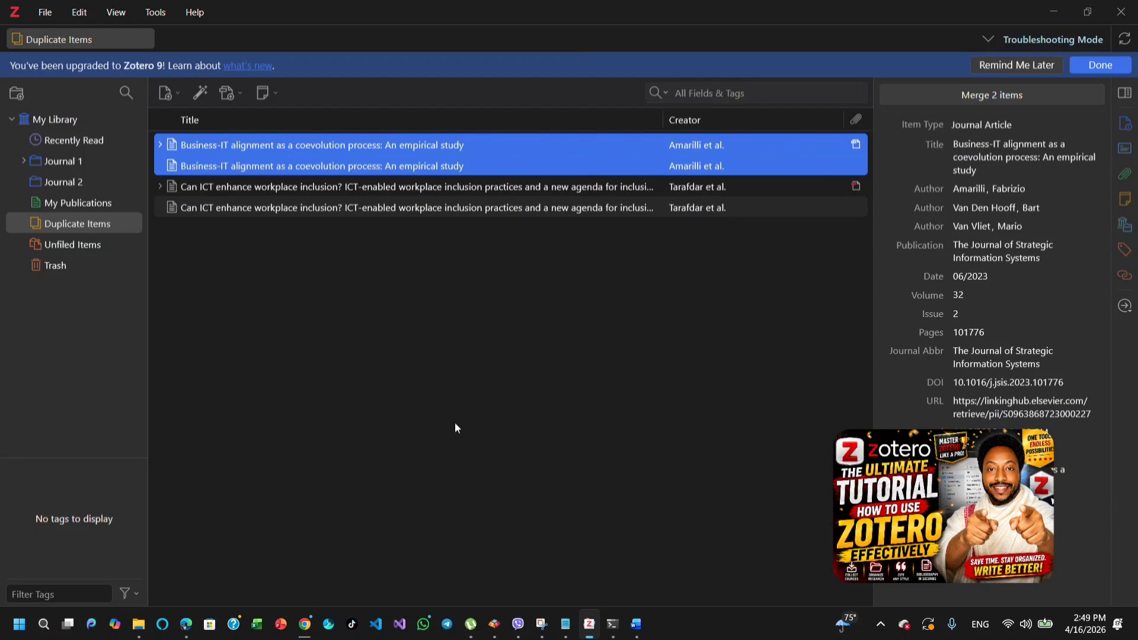
pyautogui.click(334, 198)
pyautogui.click(333, 164)
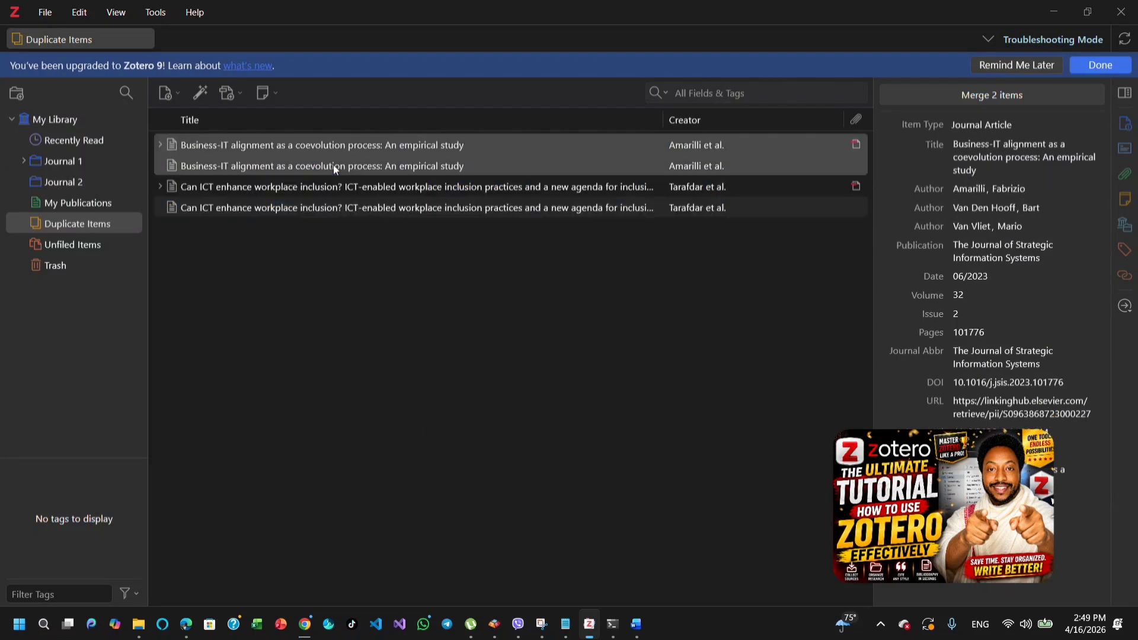
pyautogui.rightClick(334, 159)
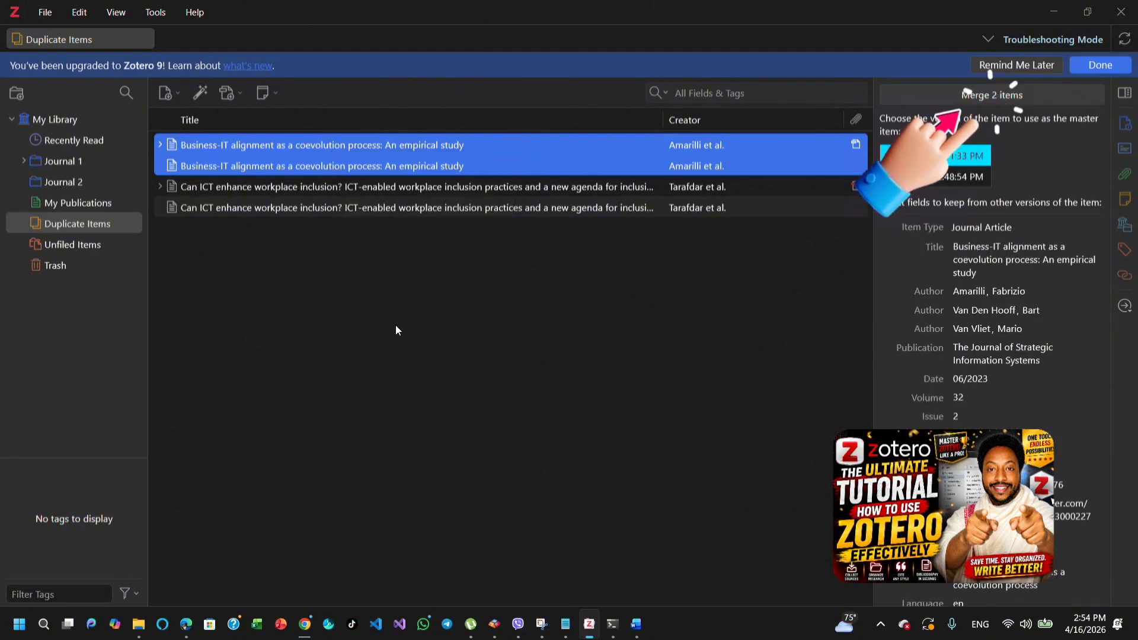
pyautogui.click(1007, 95)
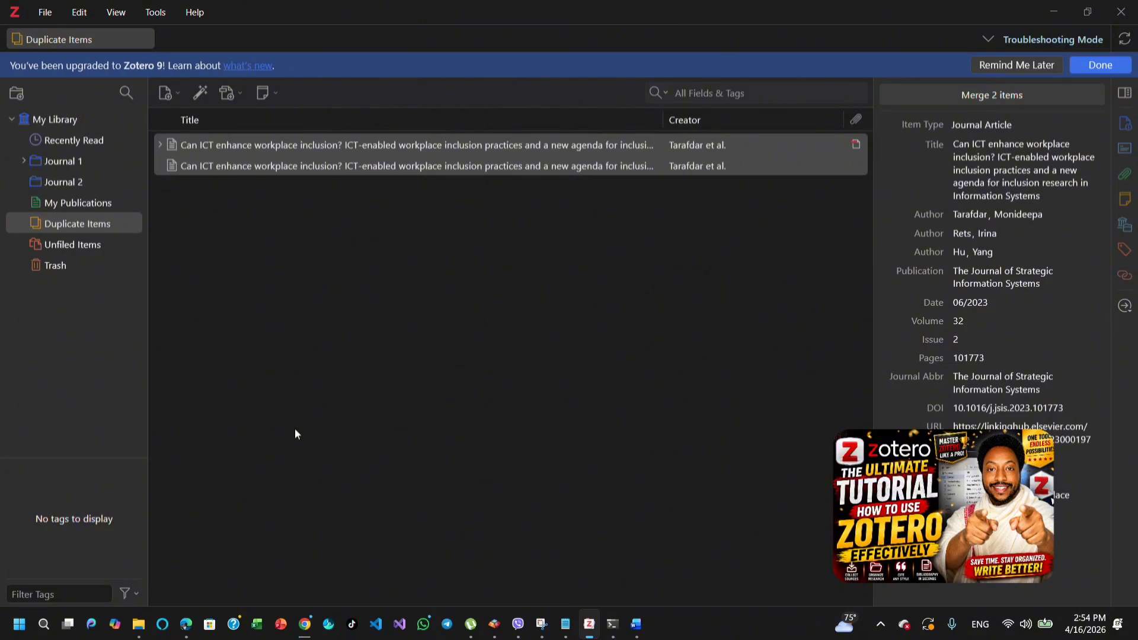
# Merge the two copies of "Can ICT enhance workplace inclusion?" and open My Publications.
pyautogui.click(418, 153)
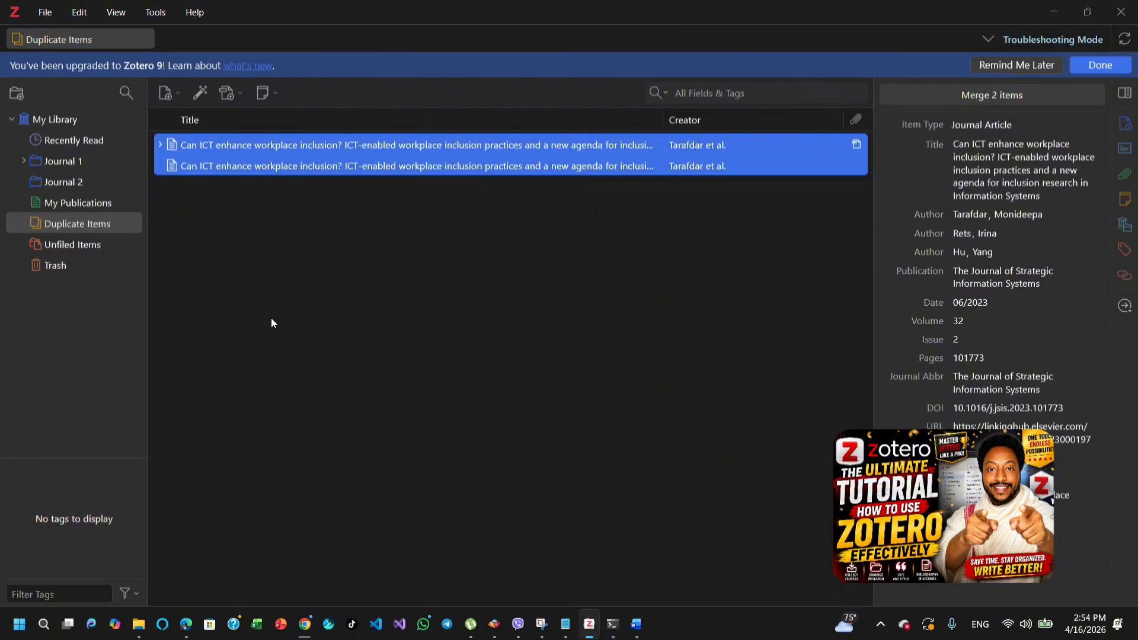
pyautogui.click(1007, 97)
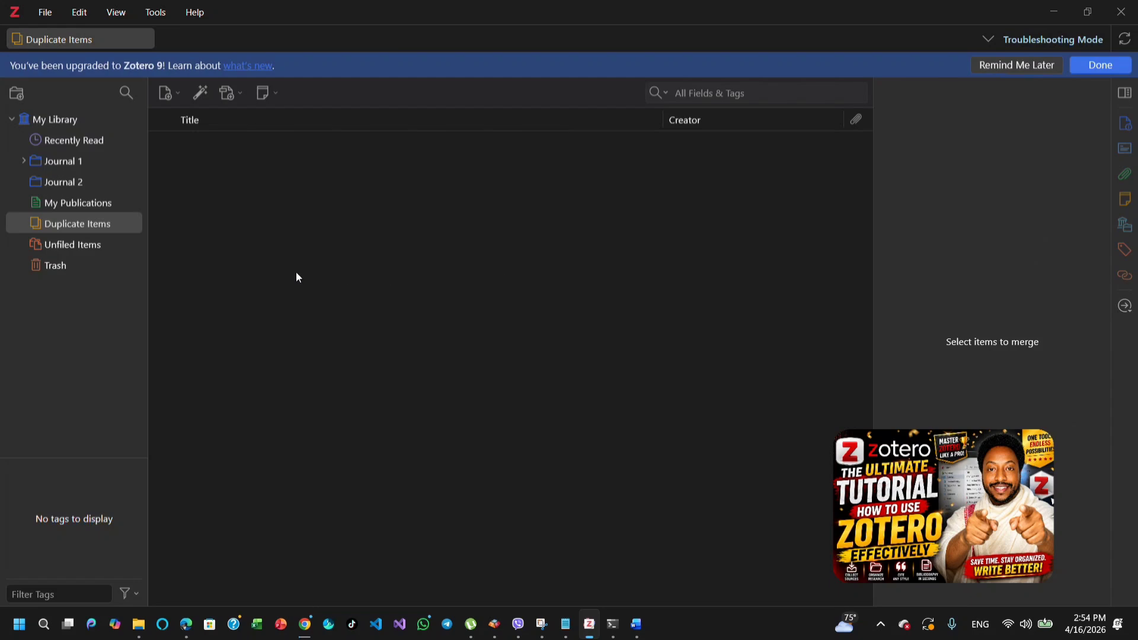
pyautogui.click(87, 204)
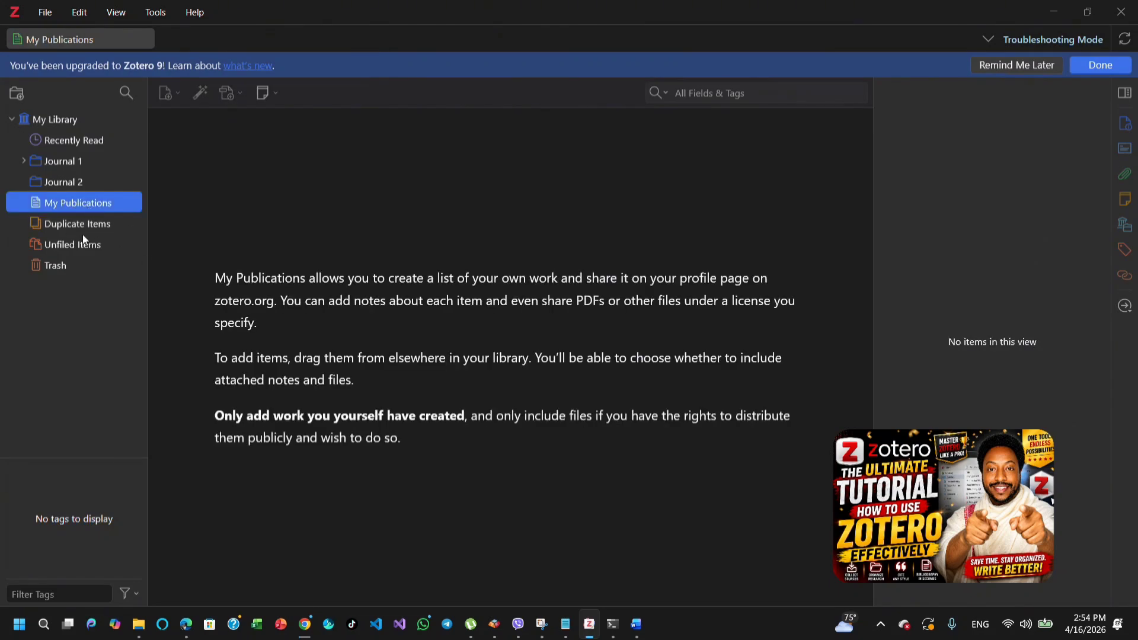
# Check the Duplicate Items view and the My Publications section of the library.
pyautogui.click(83, 230)
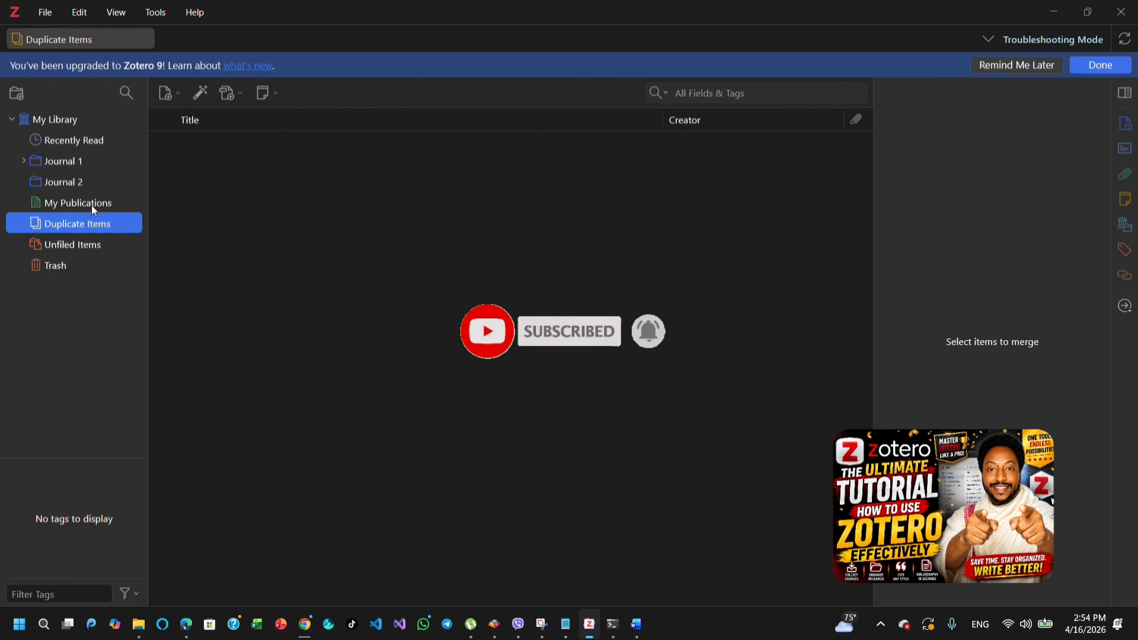
pyautogui.click(91, 204)
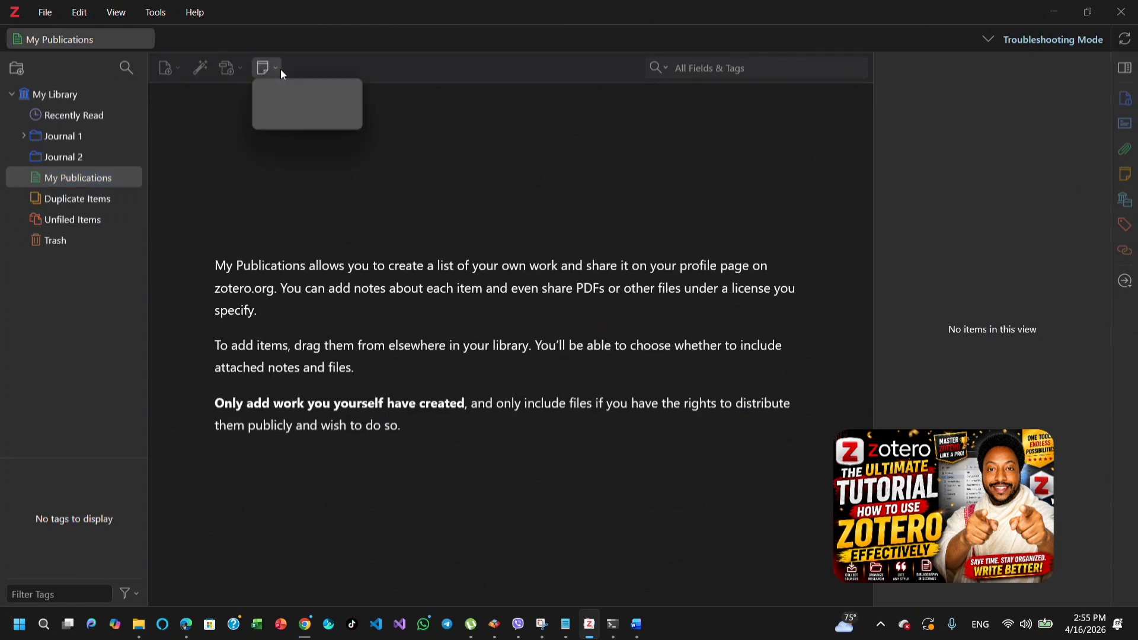
pyautogui.click(280, 69)
pyautogui.click(191, 119)
pyautogui.click(68, 184)
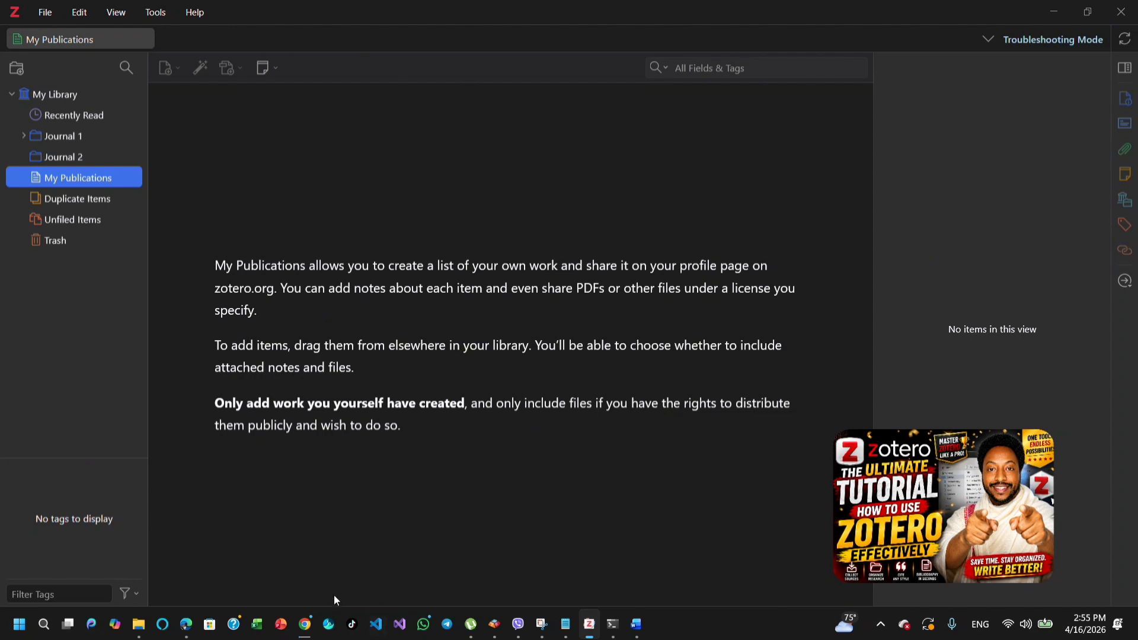
# Switch to Chrome and save the Business-IT alignment article from ScienceDirect with the Zotero Connector, dismissing its introduction.
pyautogui.click(303, 633)
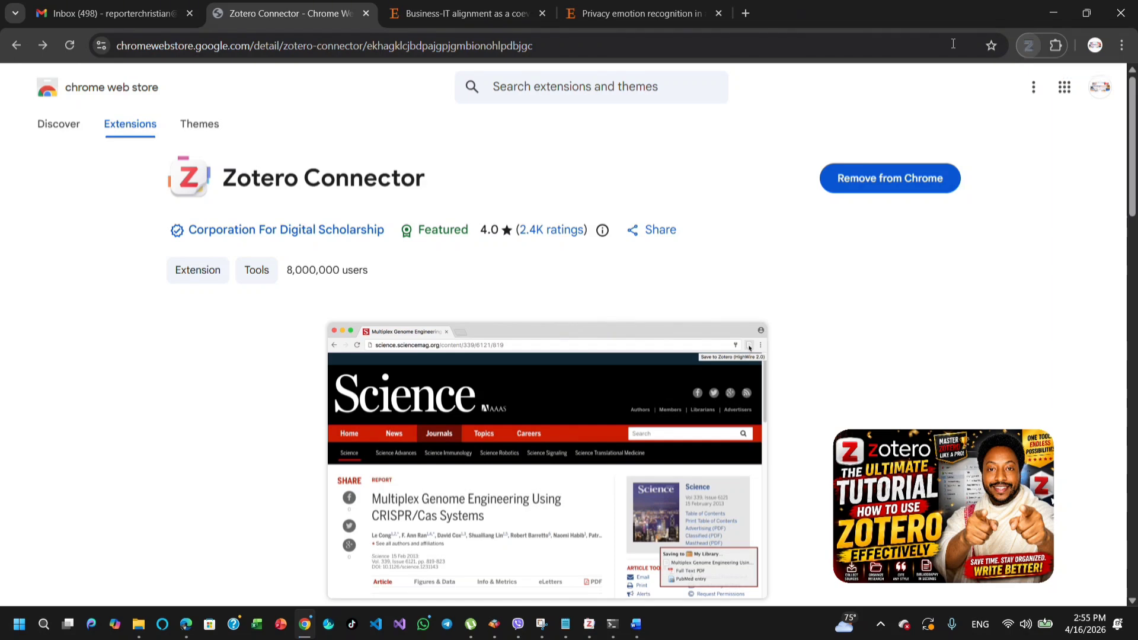
pyautogui.click(400, 14)
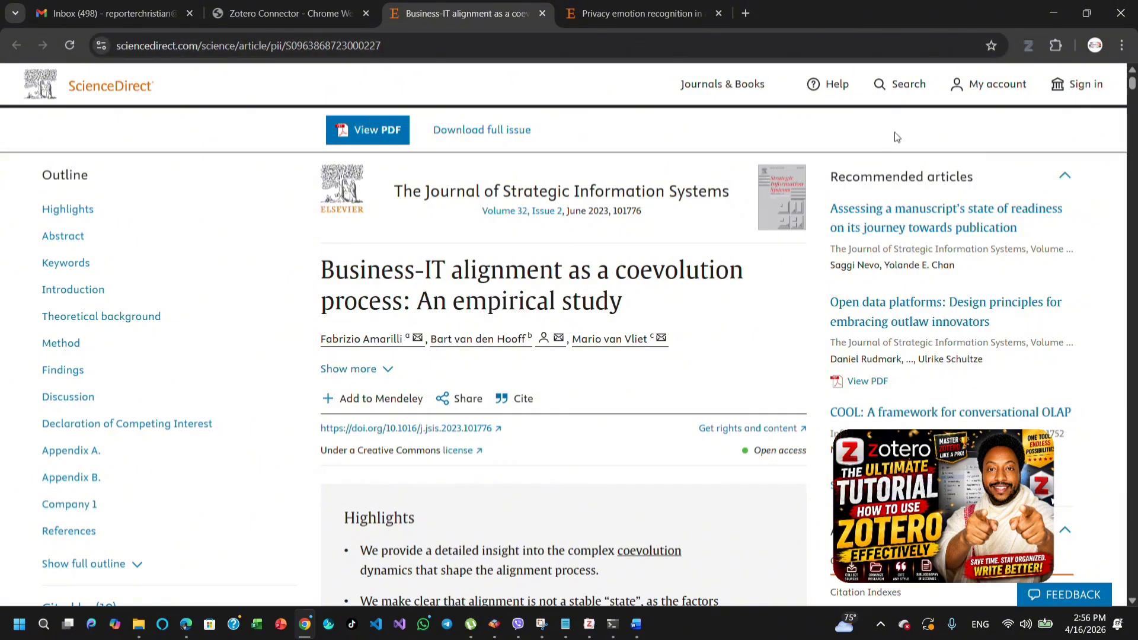
pyautogui.click(897, 88)
pyautogui.click(1028, 45)
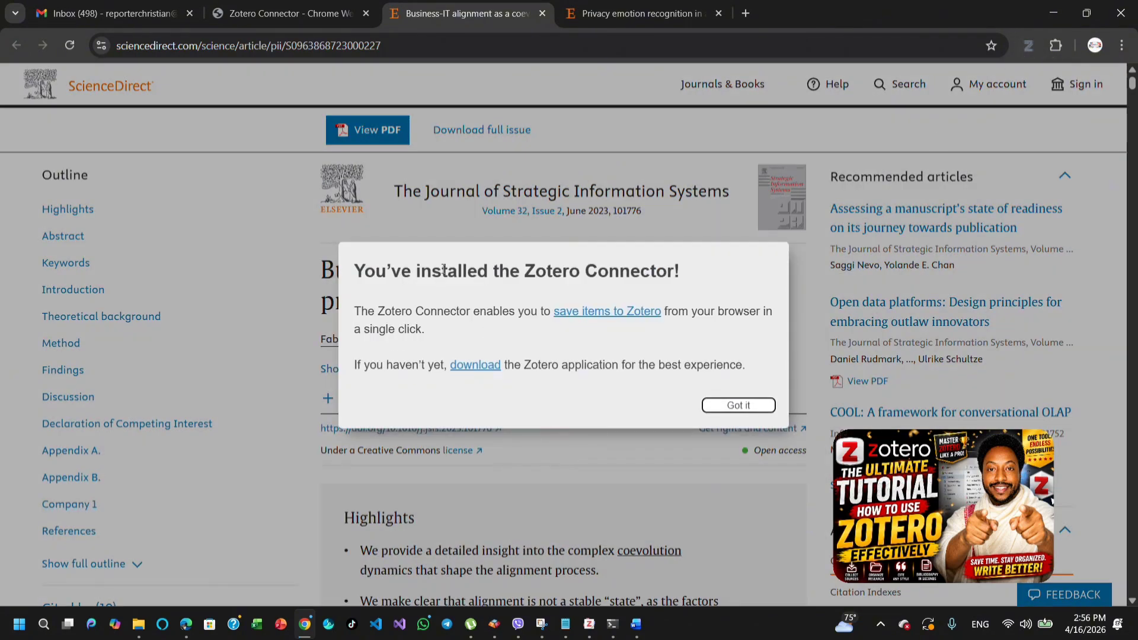
pyautogui.click(747, 408)
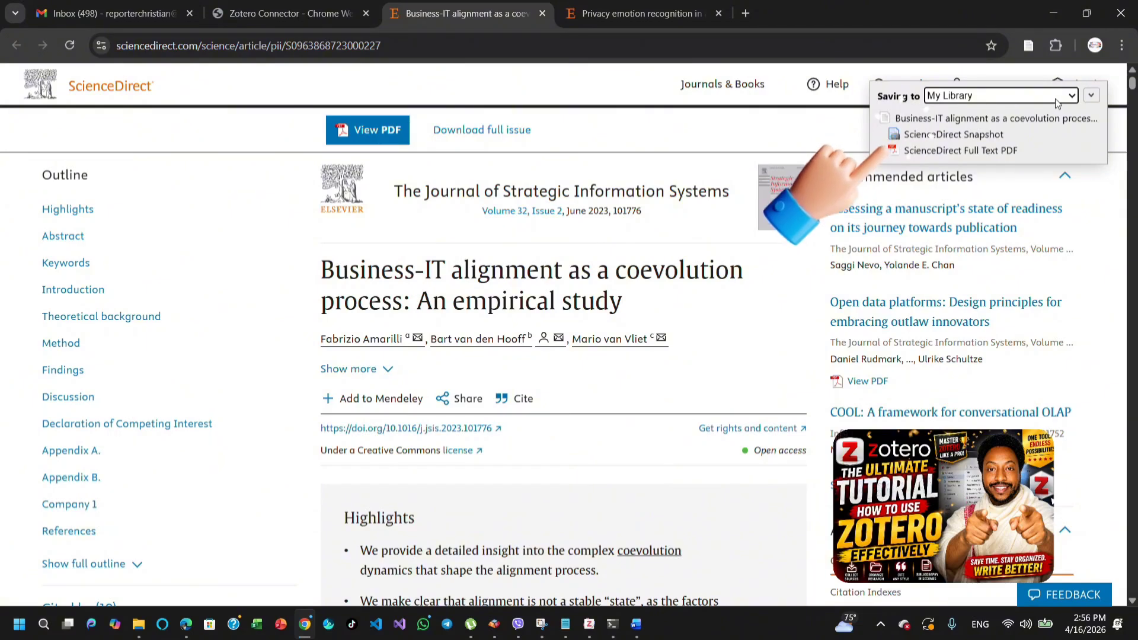
# Choose the Journal 2 collection as the destination for the saved article and finish saving.
pyautogui.click(1091, 97)
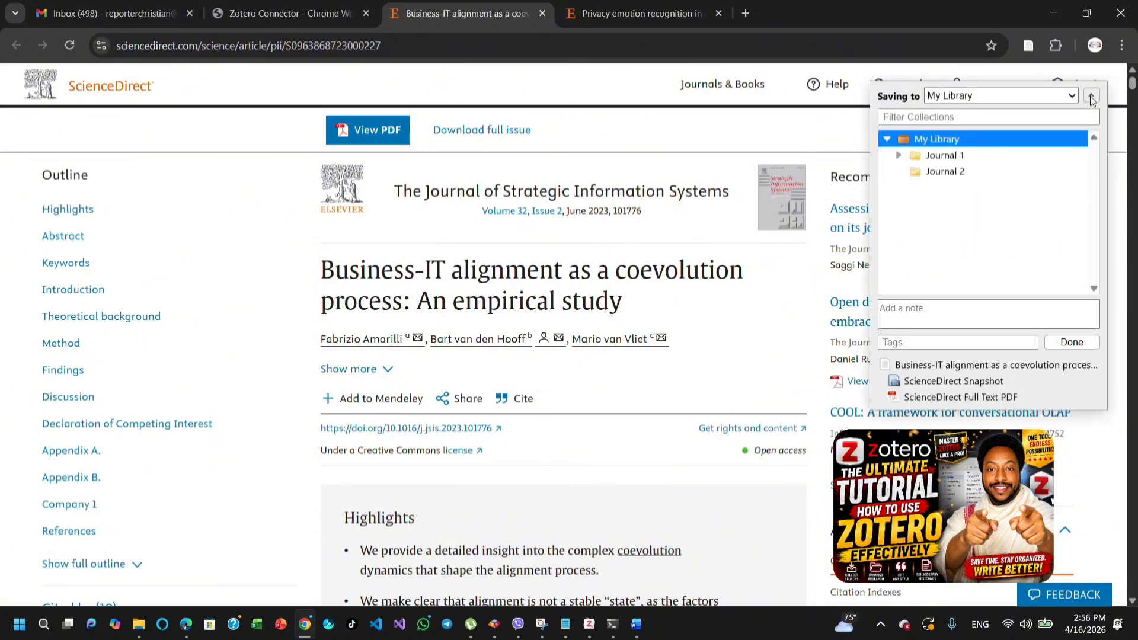
pyautogui.click(900, 158)
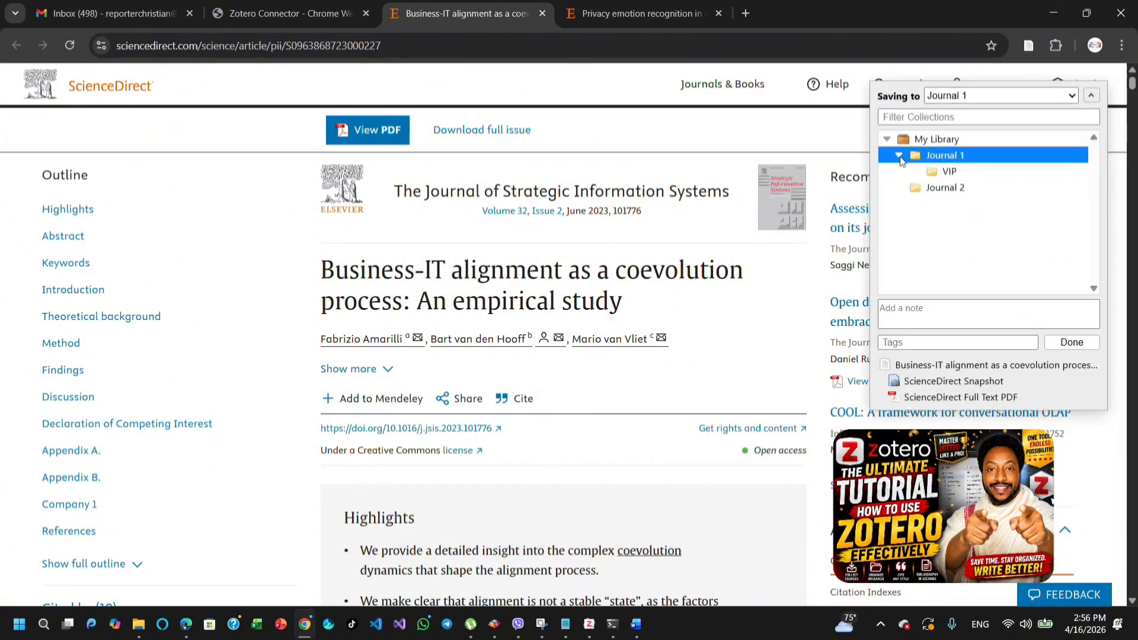
pyautogui.click(900, 158)
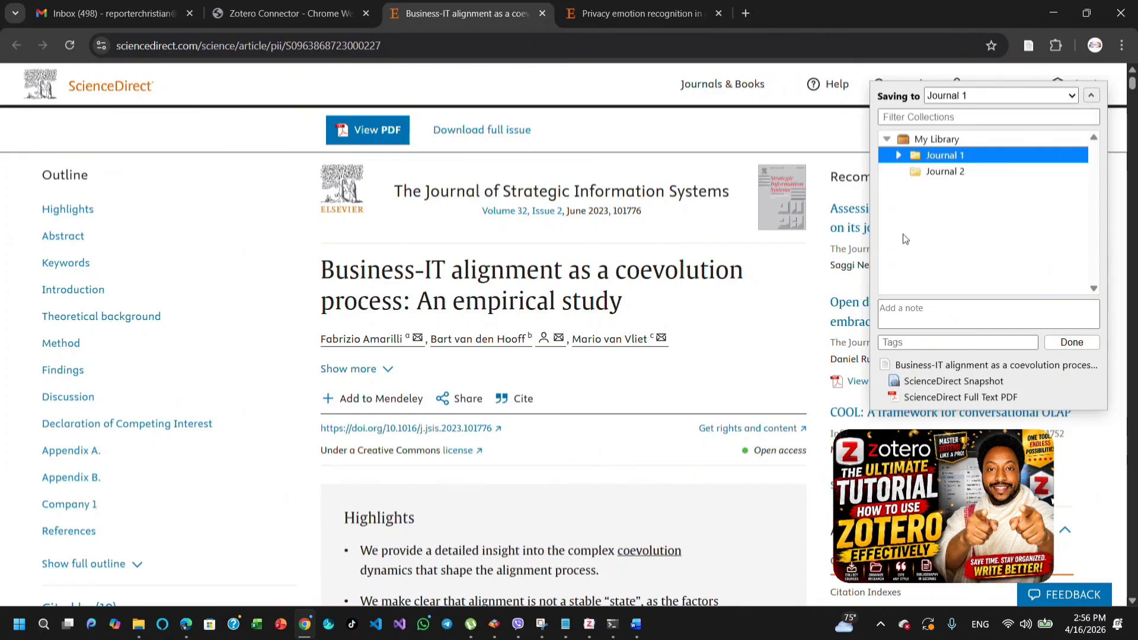
pyautogui.click(936, 172)
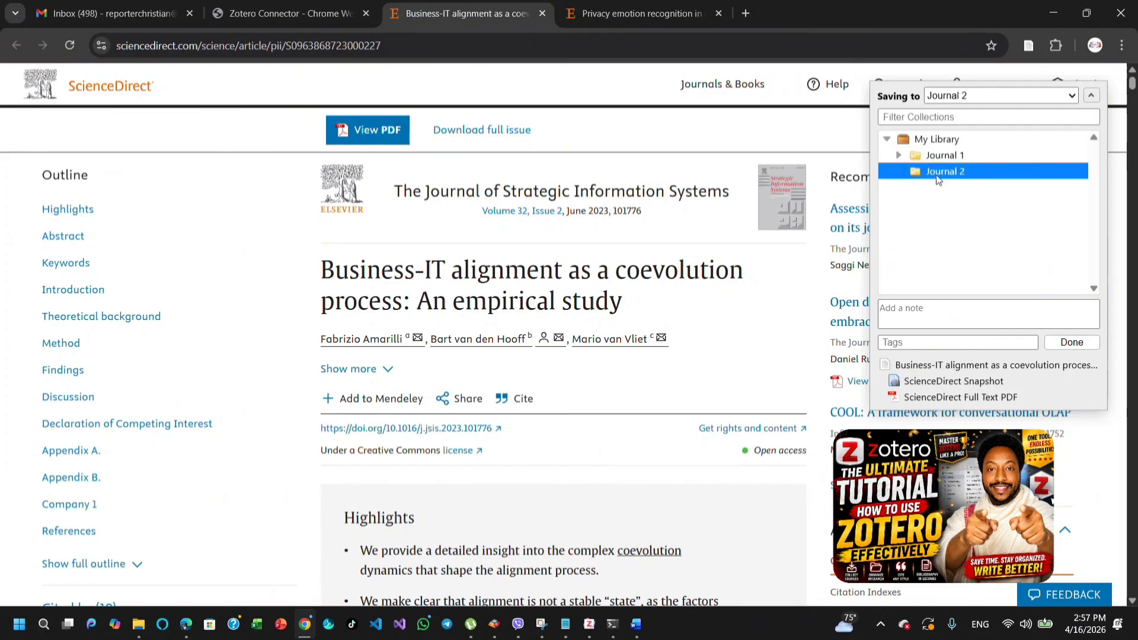
pyautogui.click(1072, 342)
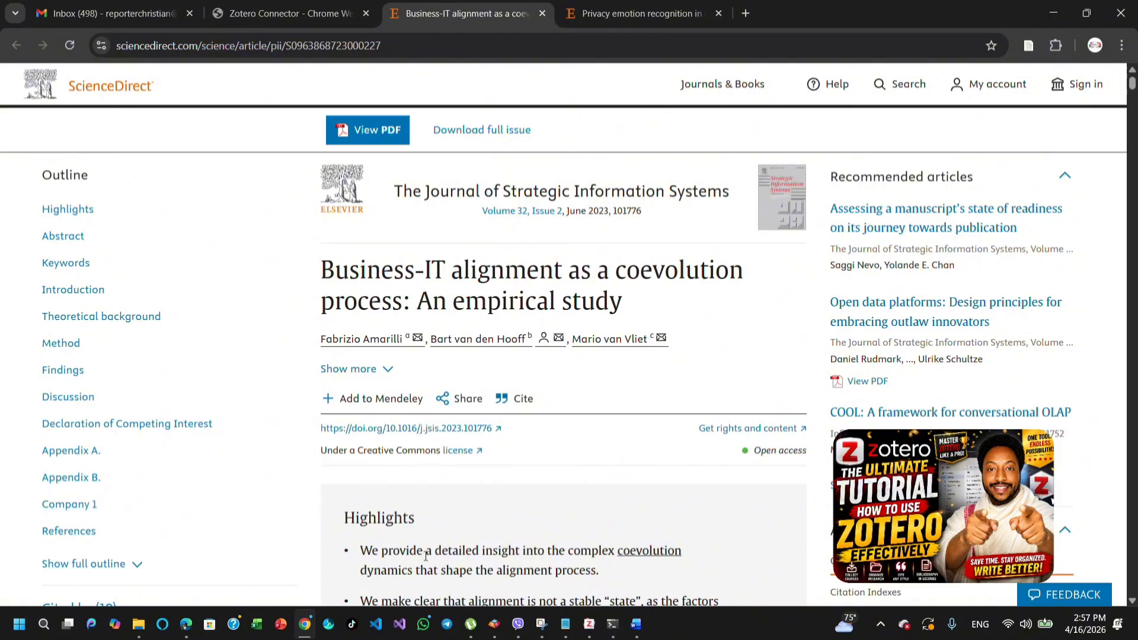
# Switch to Zotero and check the Journal 1 and Journal 2 collections for the newly saved article.
pyautogui.moveTo(146, 634)
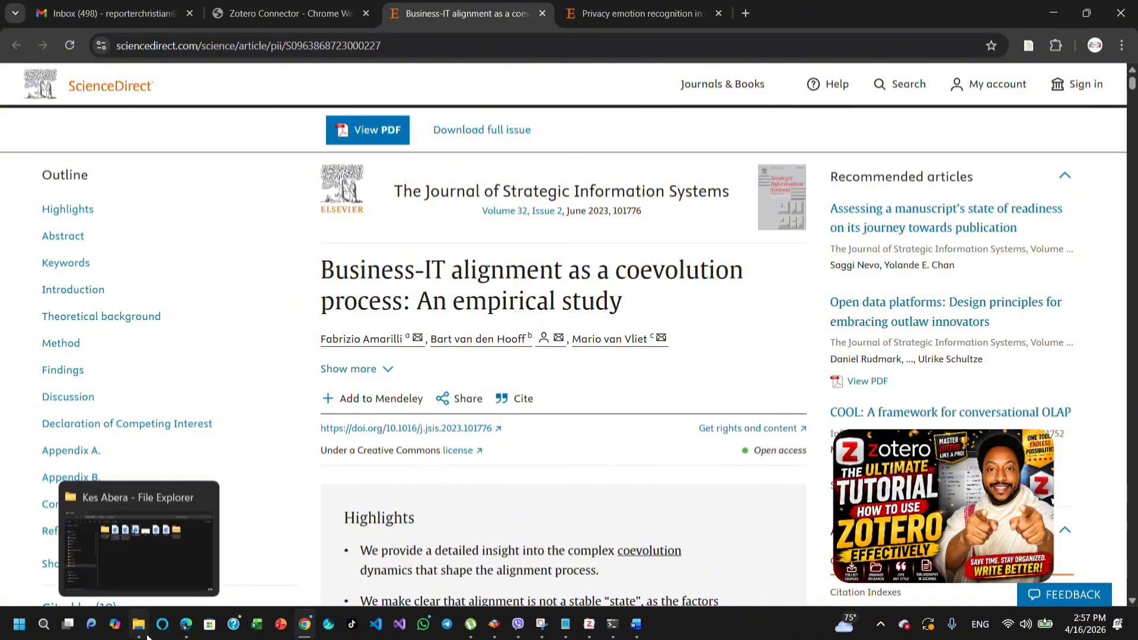
pyautogui.click(590, 624)
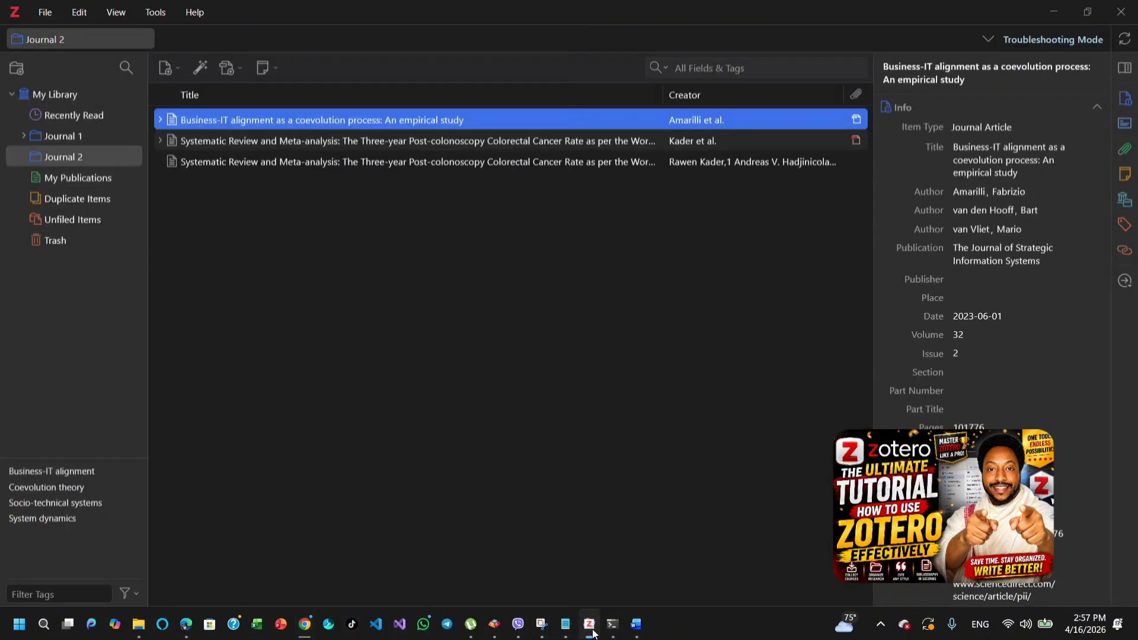
pyautogui.click(51, 138)
pyautogui.click(72, 155)
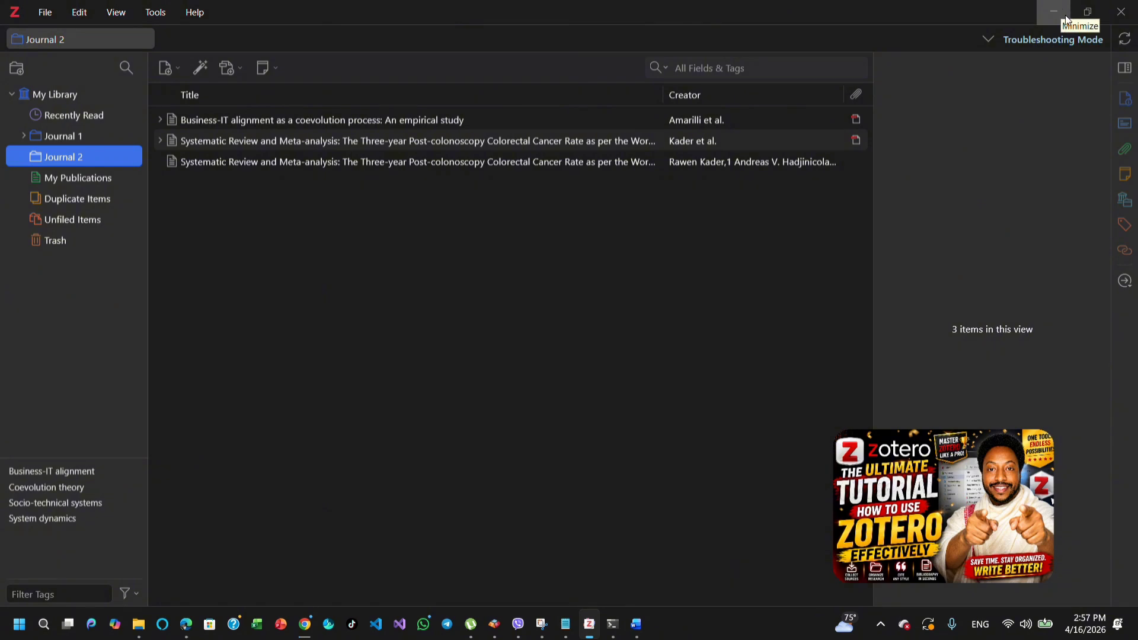
pyautogui.click(1088, 15)
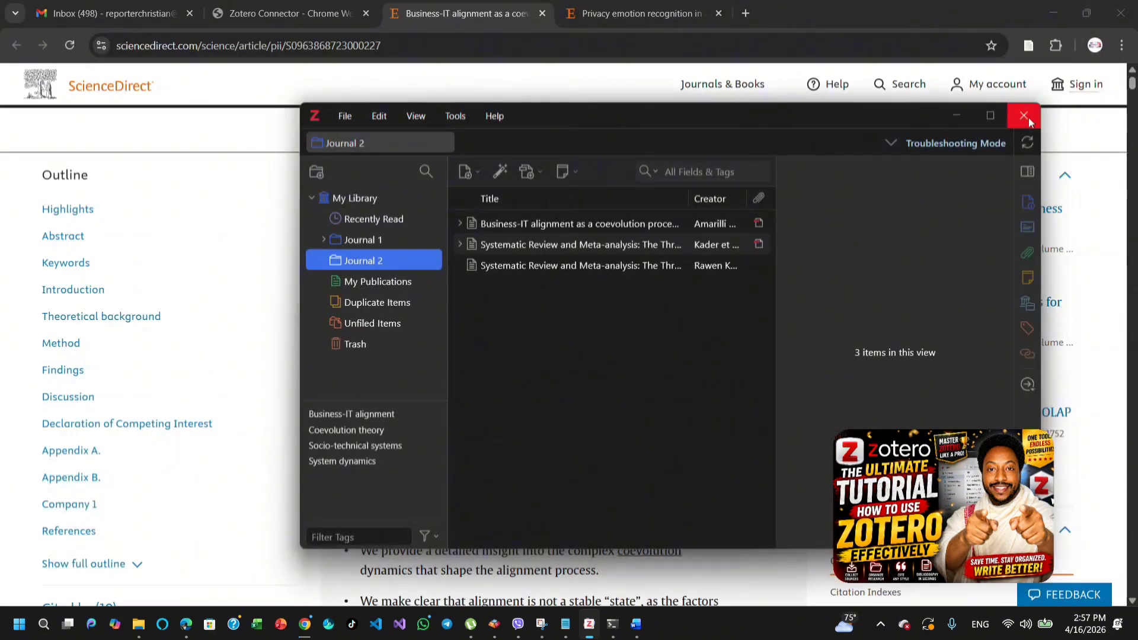
pyautogui.click(990, 116)
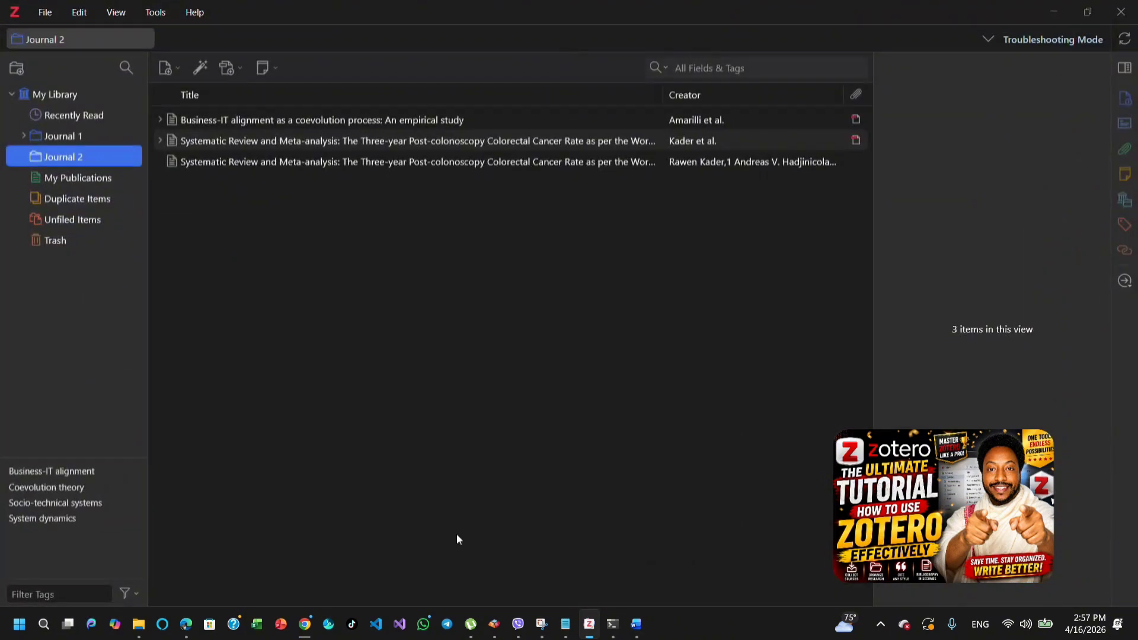
# Switch to Word and review the bibliography and the in-text citations in the Introduction document.
pyautogui.click(636, 624)
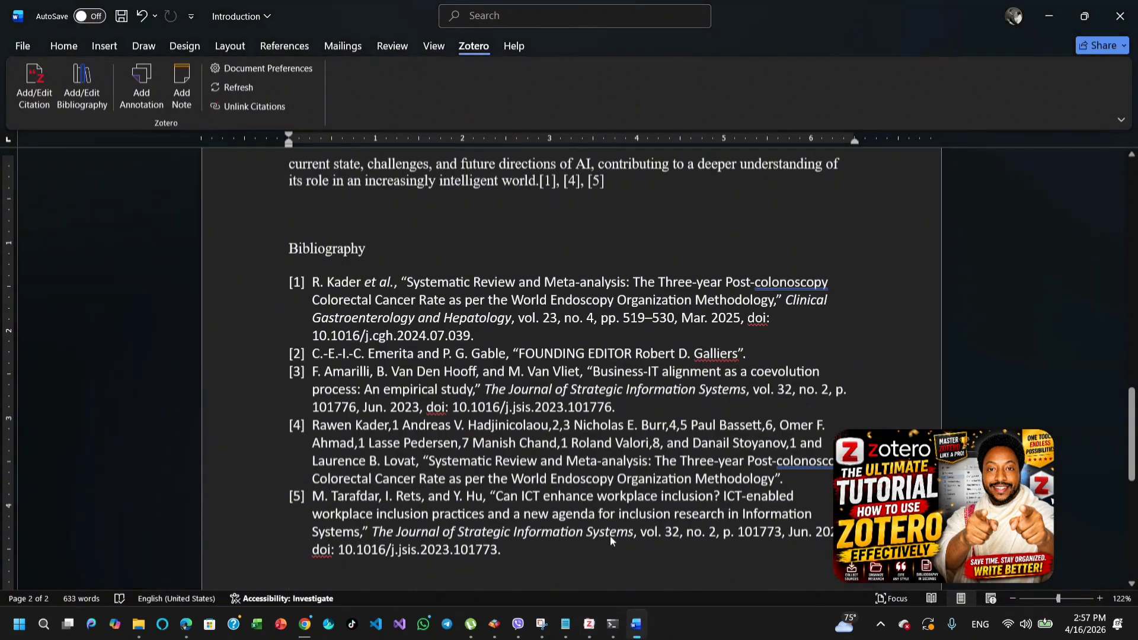
pyautogui.scroll(2, 600, 439)
pyautogui.scroll(-3, 600, 438)
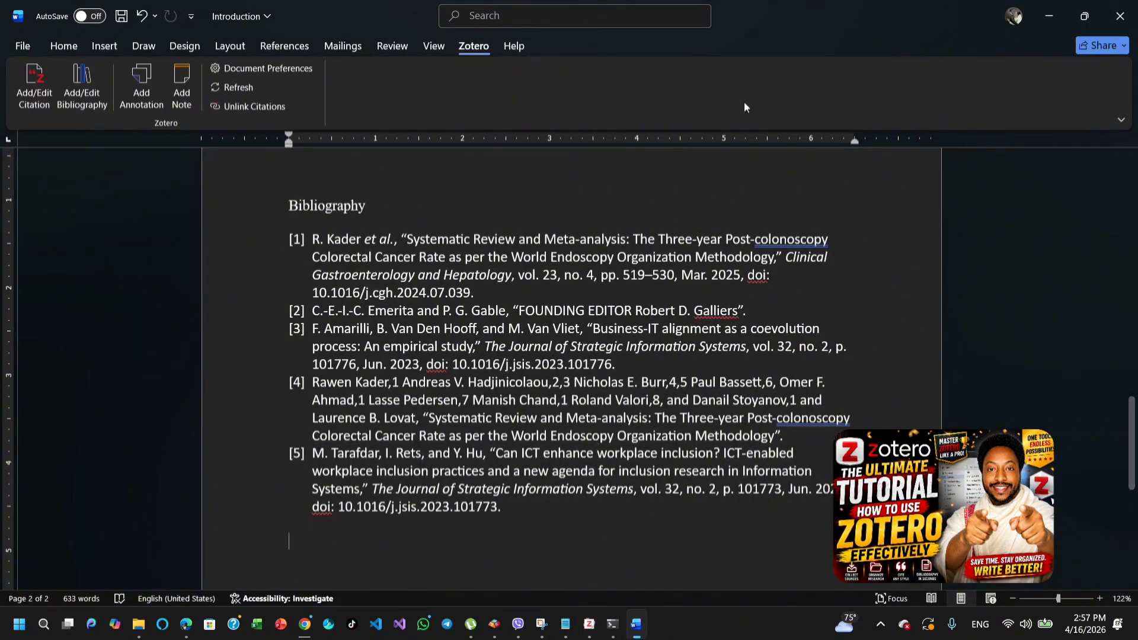
pyautogui.scroll(2, 747, 108)
pyautogui.scroll(6, 450, 345)
pyautogui.scroll(15, 450, 345)
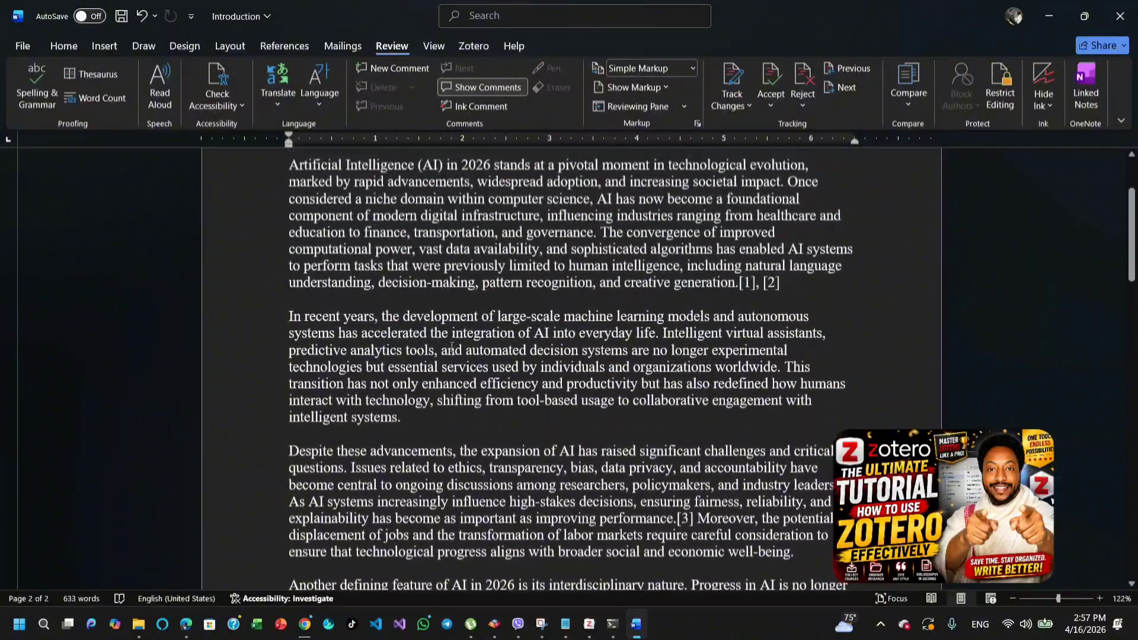